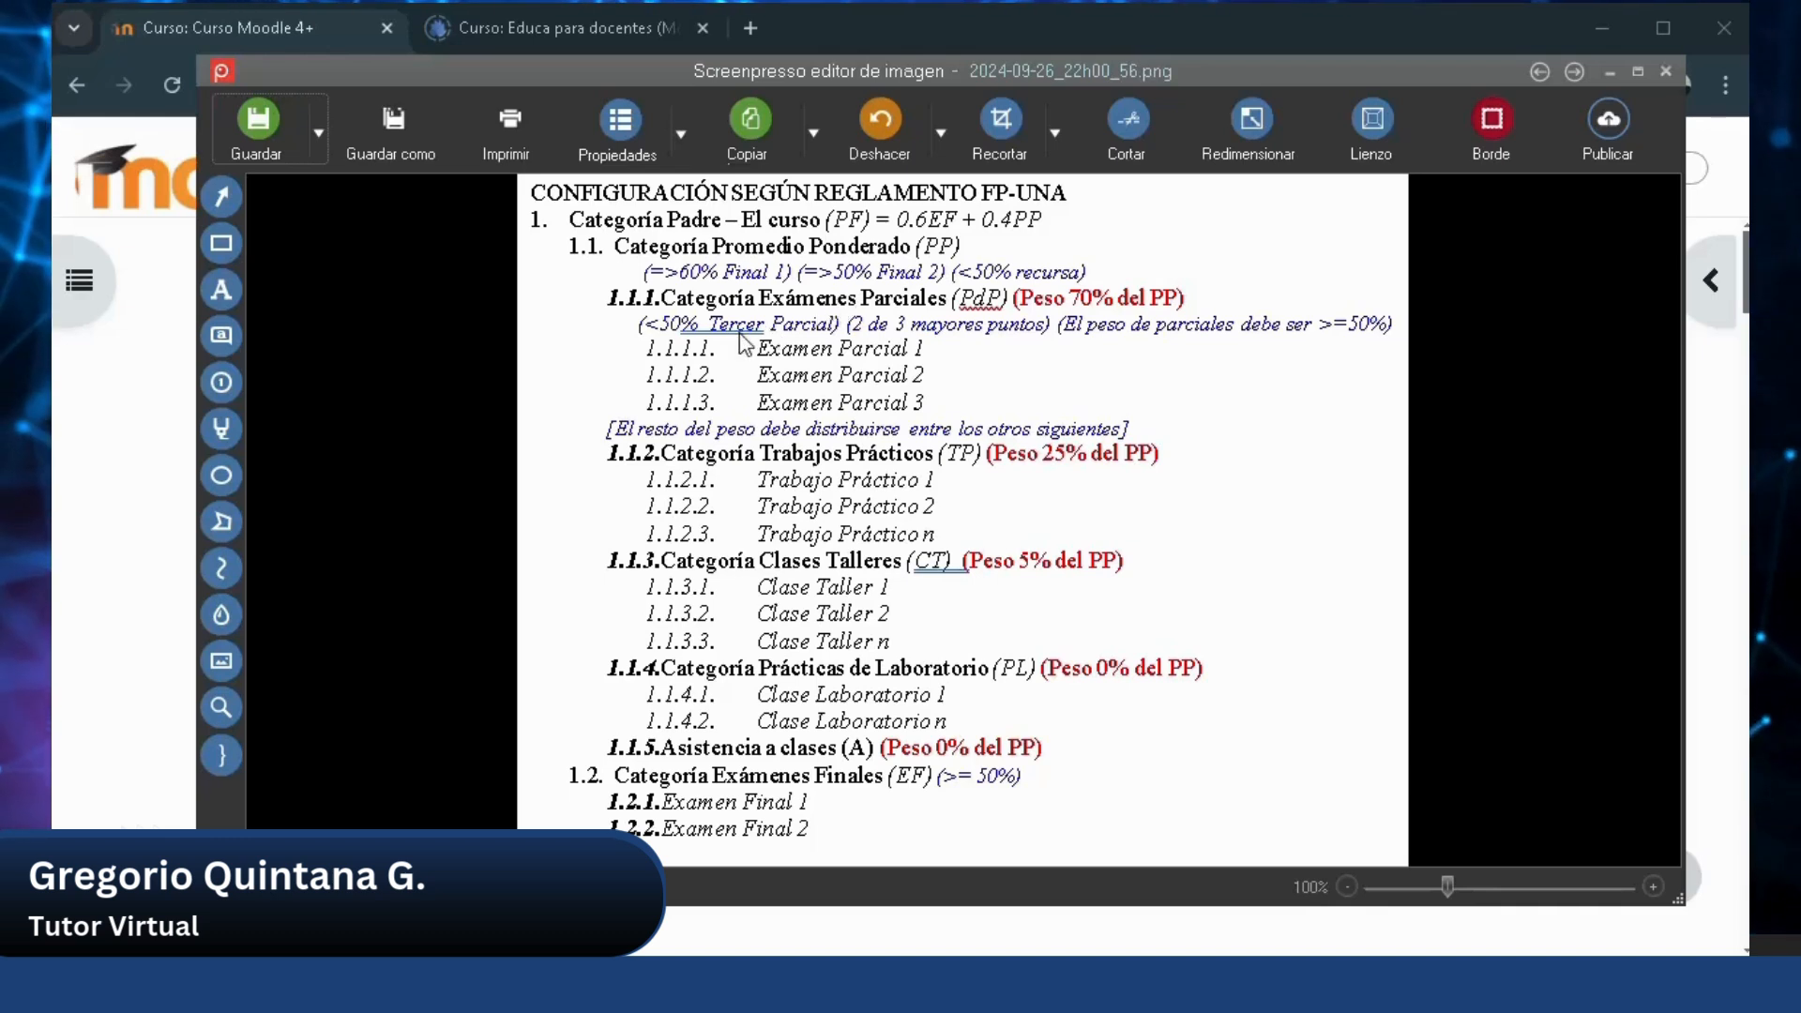
Annotate the grading outline with red braces beside categories 1.1 and 1.2 and green freehand brackets and a check mark around their subcategories.
left_click(221, 755)
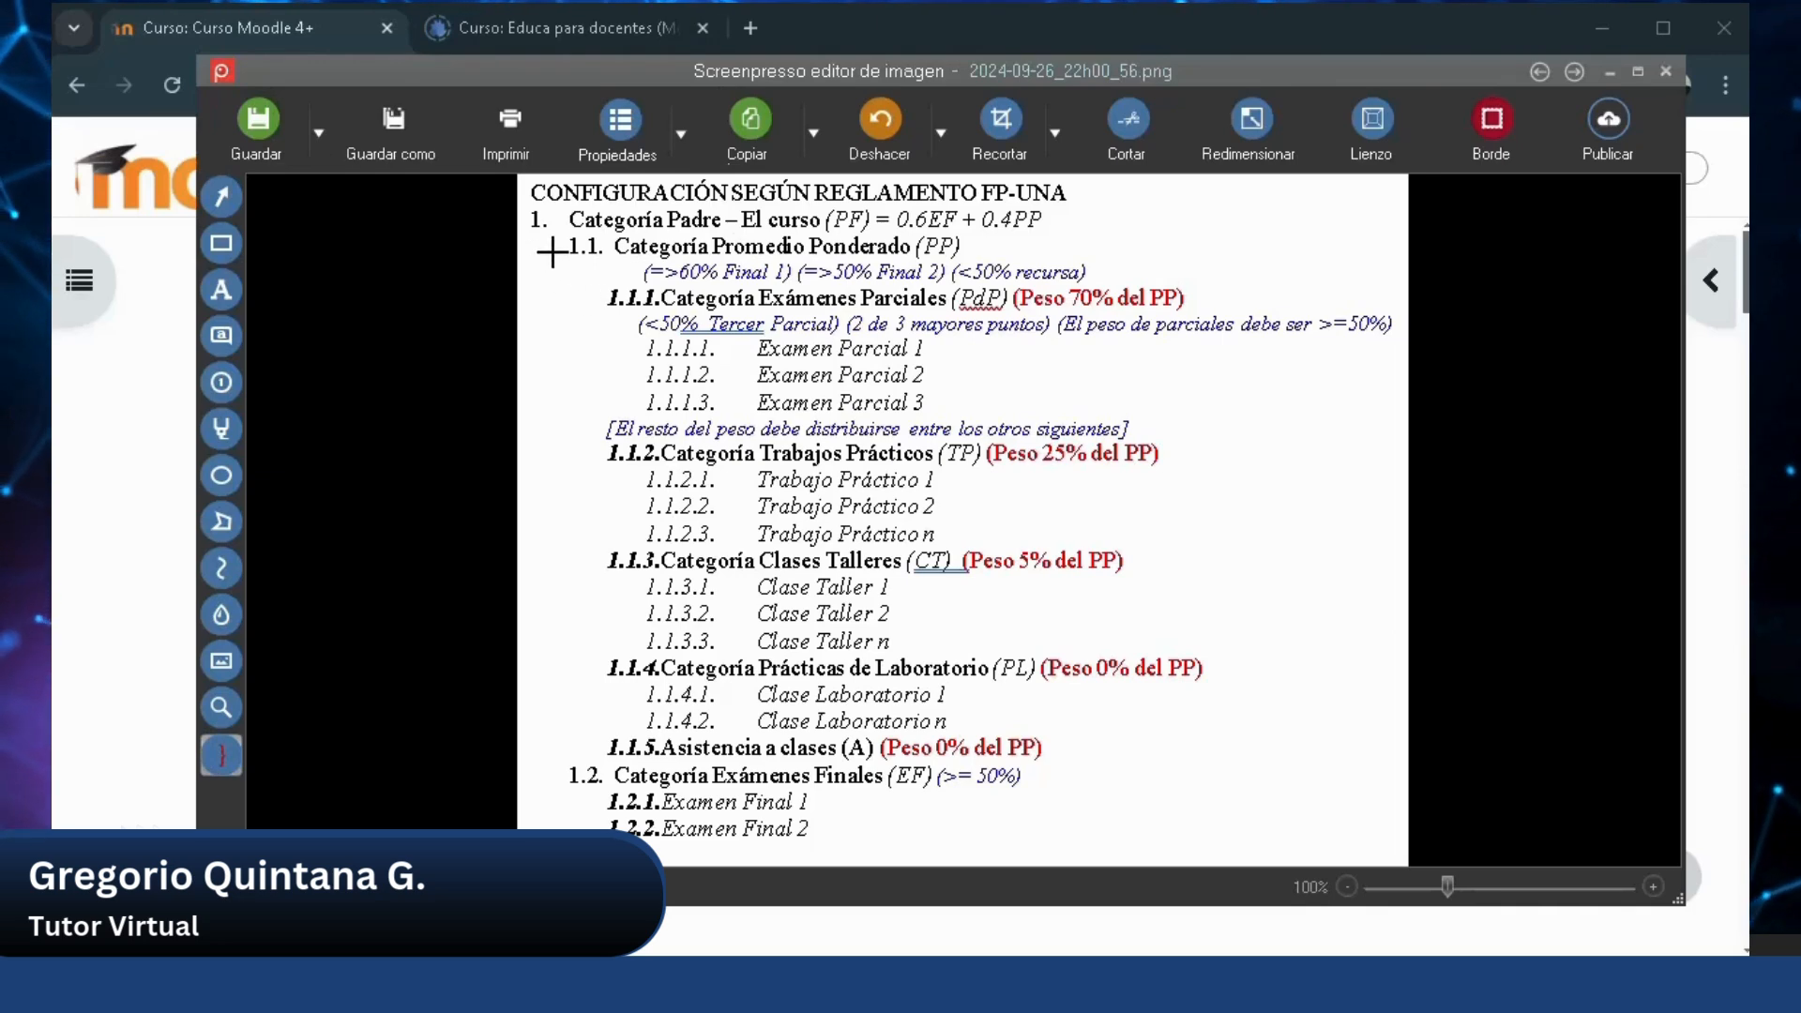
mouse_move(549, 247)
left_mouse_down()
mouse_move(563, 775)
mouse_move(563, 755)
mouse_move(539, 792)
mouse_move(543, 837)
left_mouse_up()
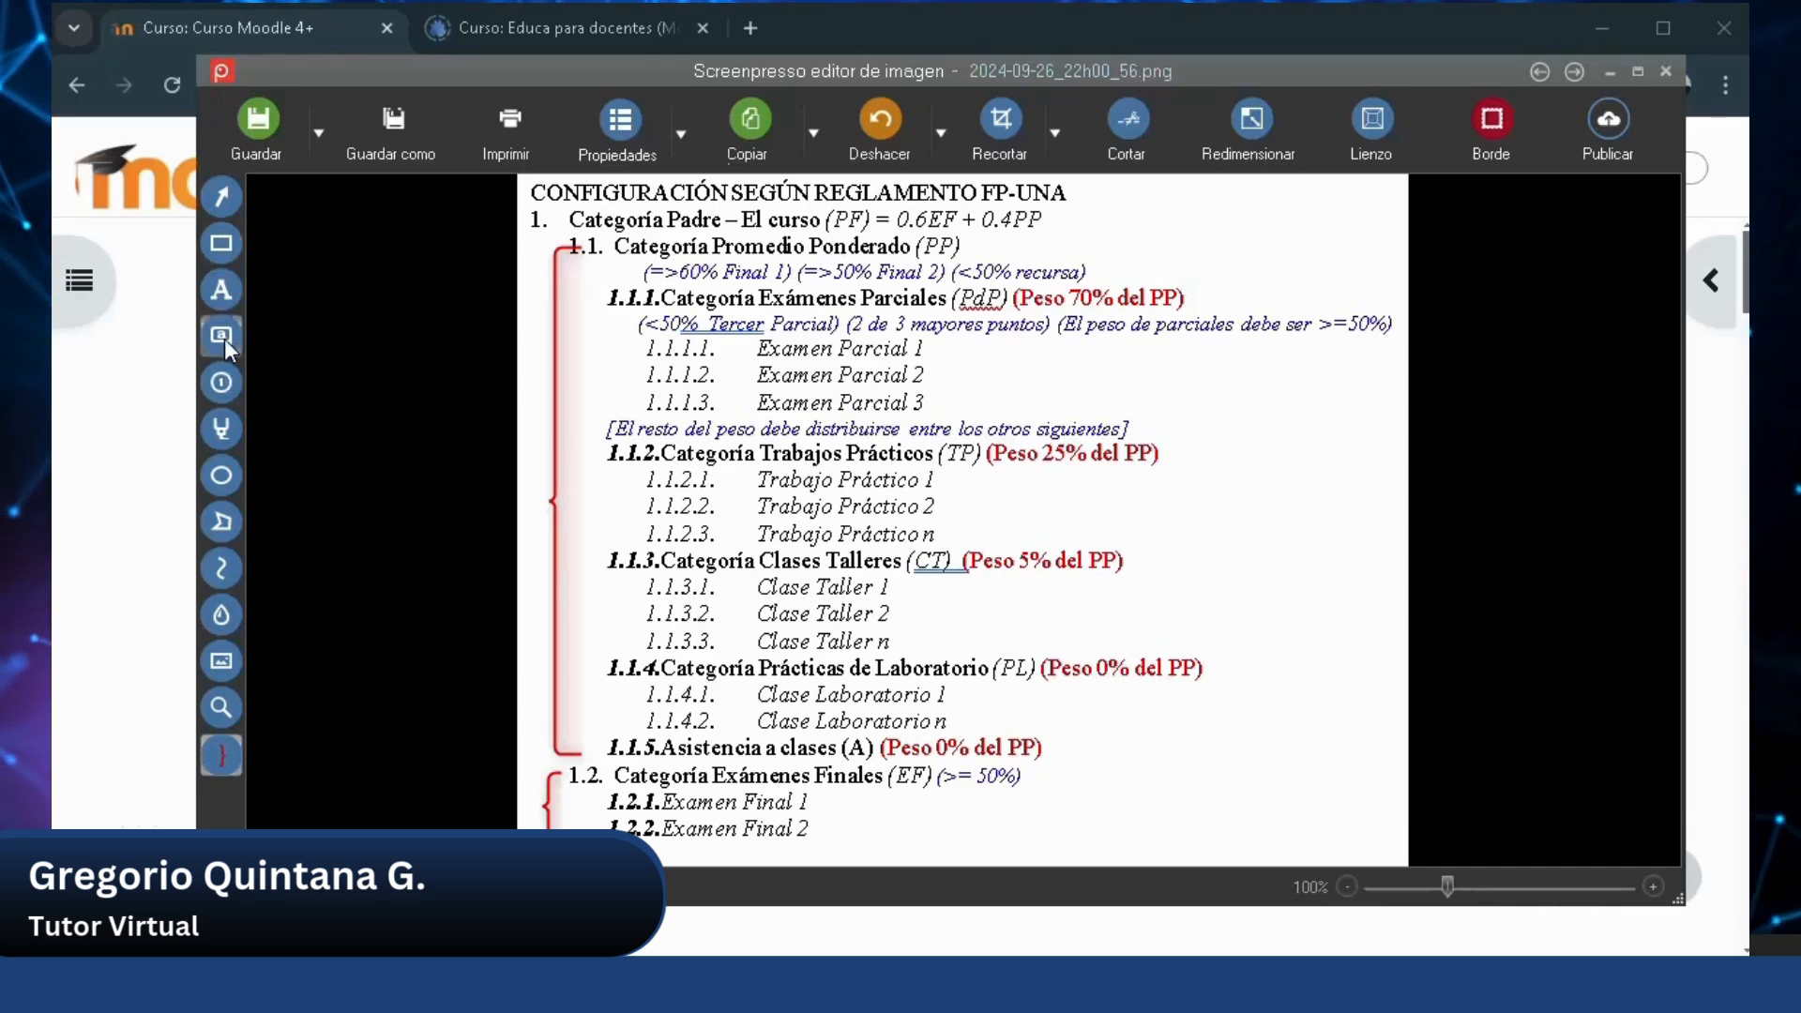
left_click(222, 567)
left_click_drag(598, 298, 600, 419)
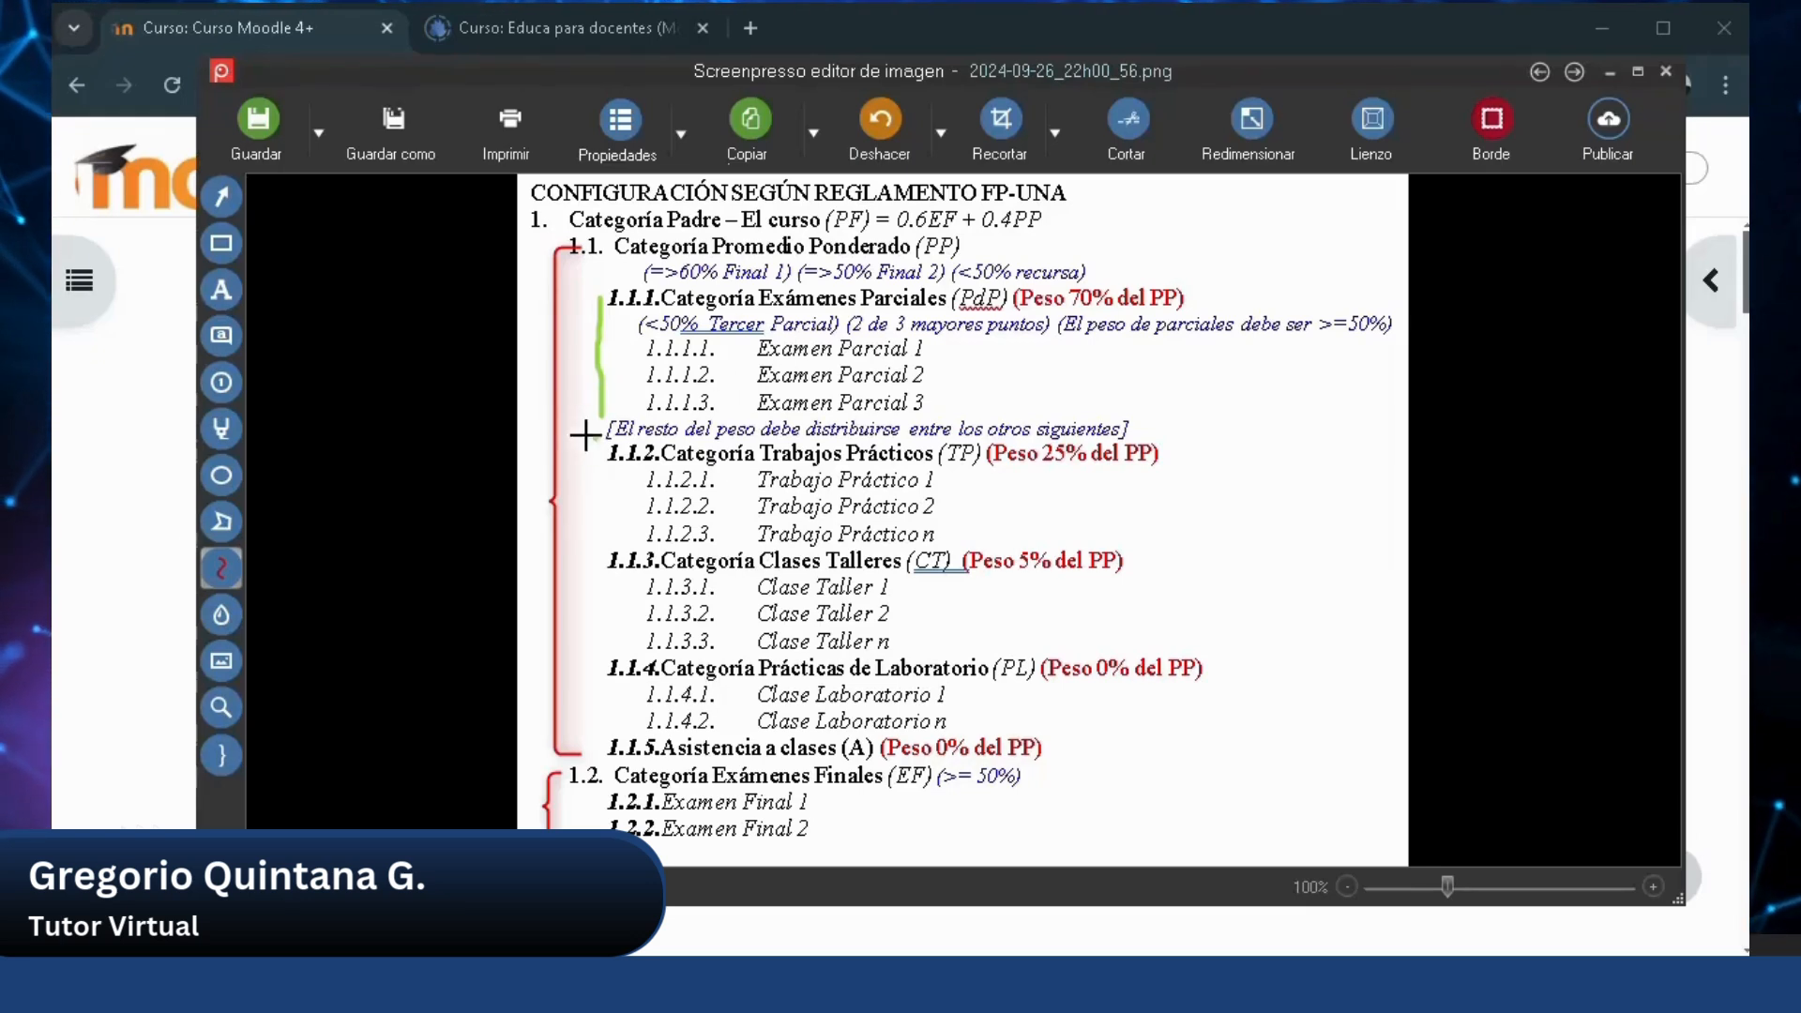
left_click_drag(600, 436, 575, 487)
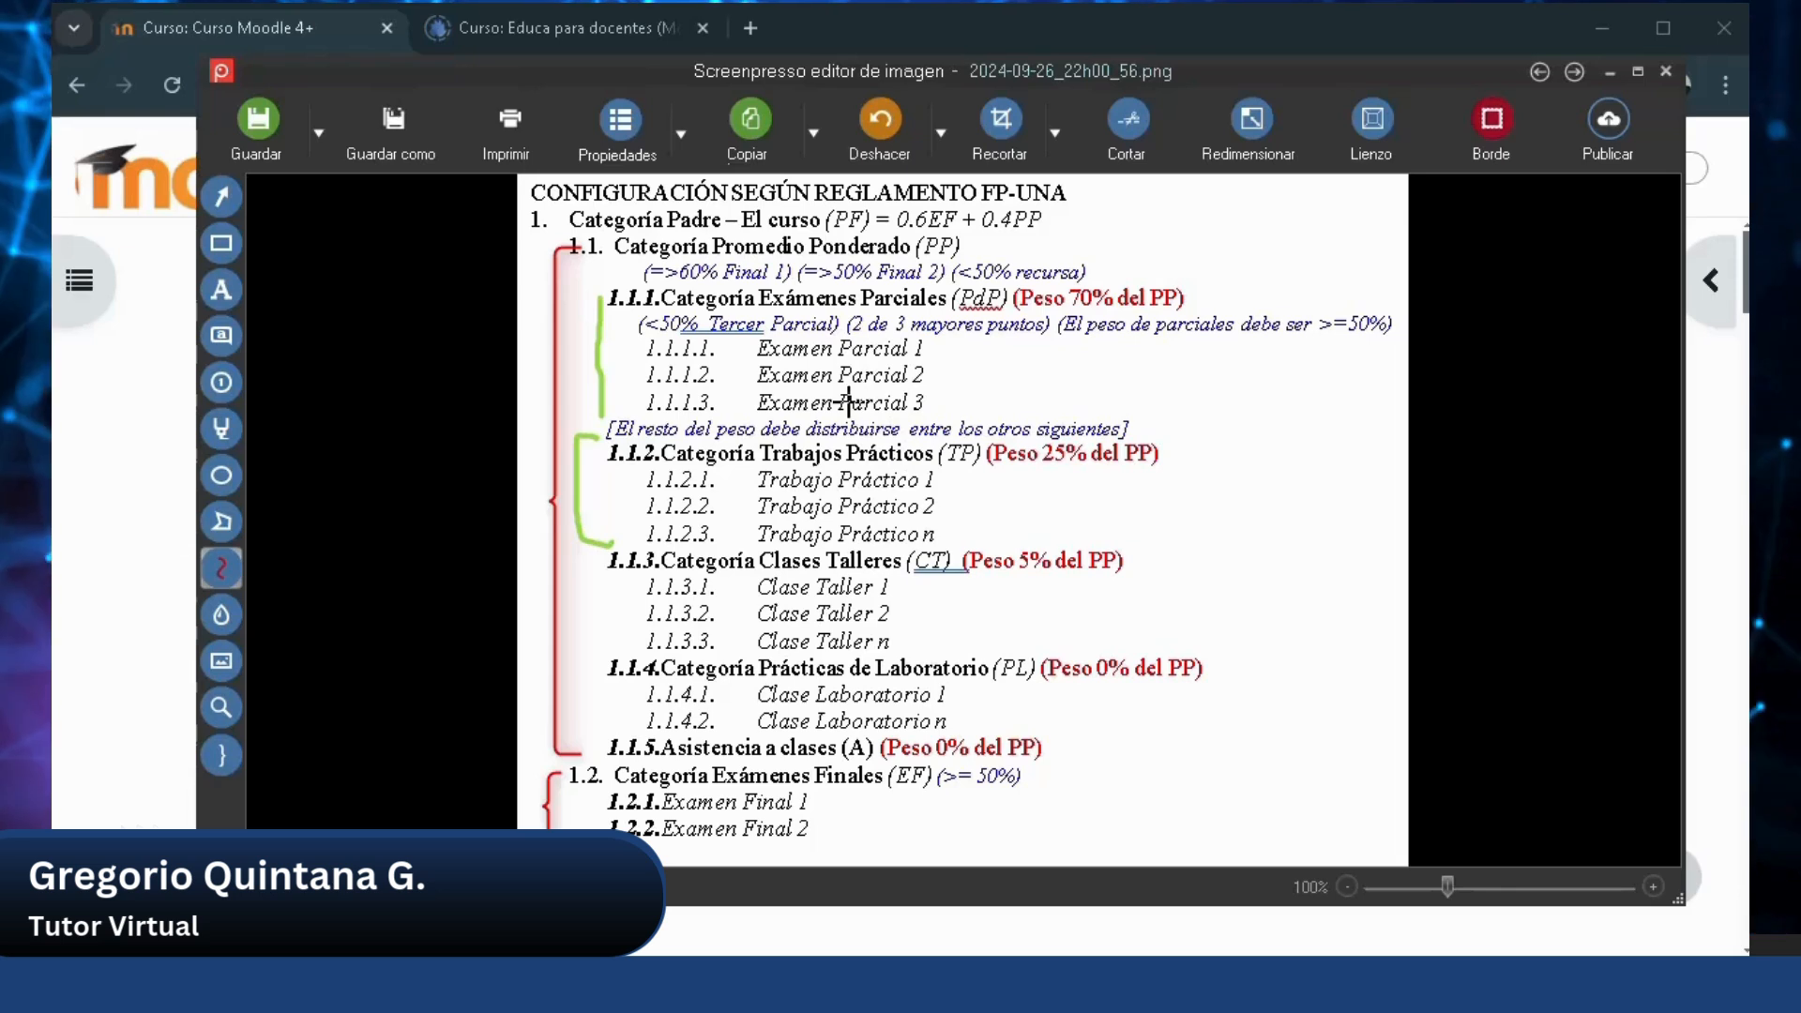
mouse_move(949, 367)
left_mouse_down()
mouse_move(961, 400)
mouse_move(994, 344)
left_mouse_up()
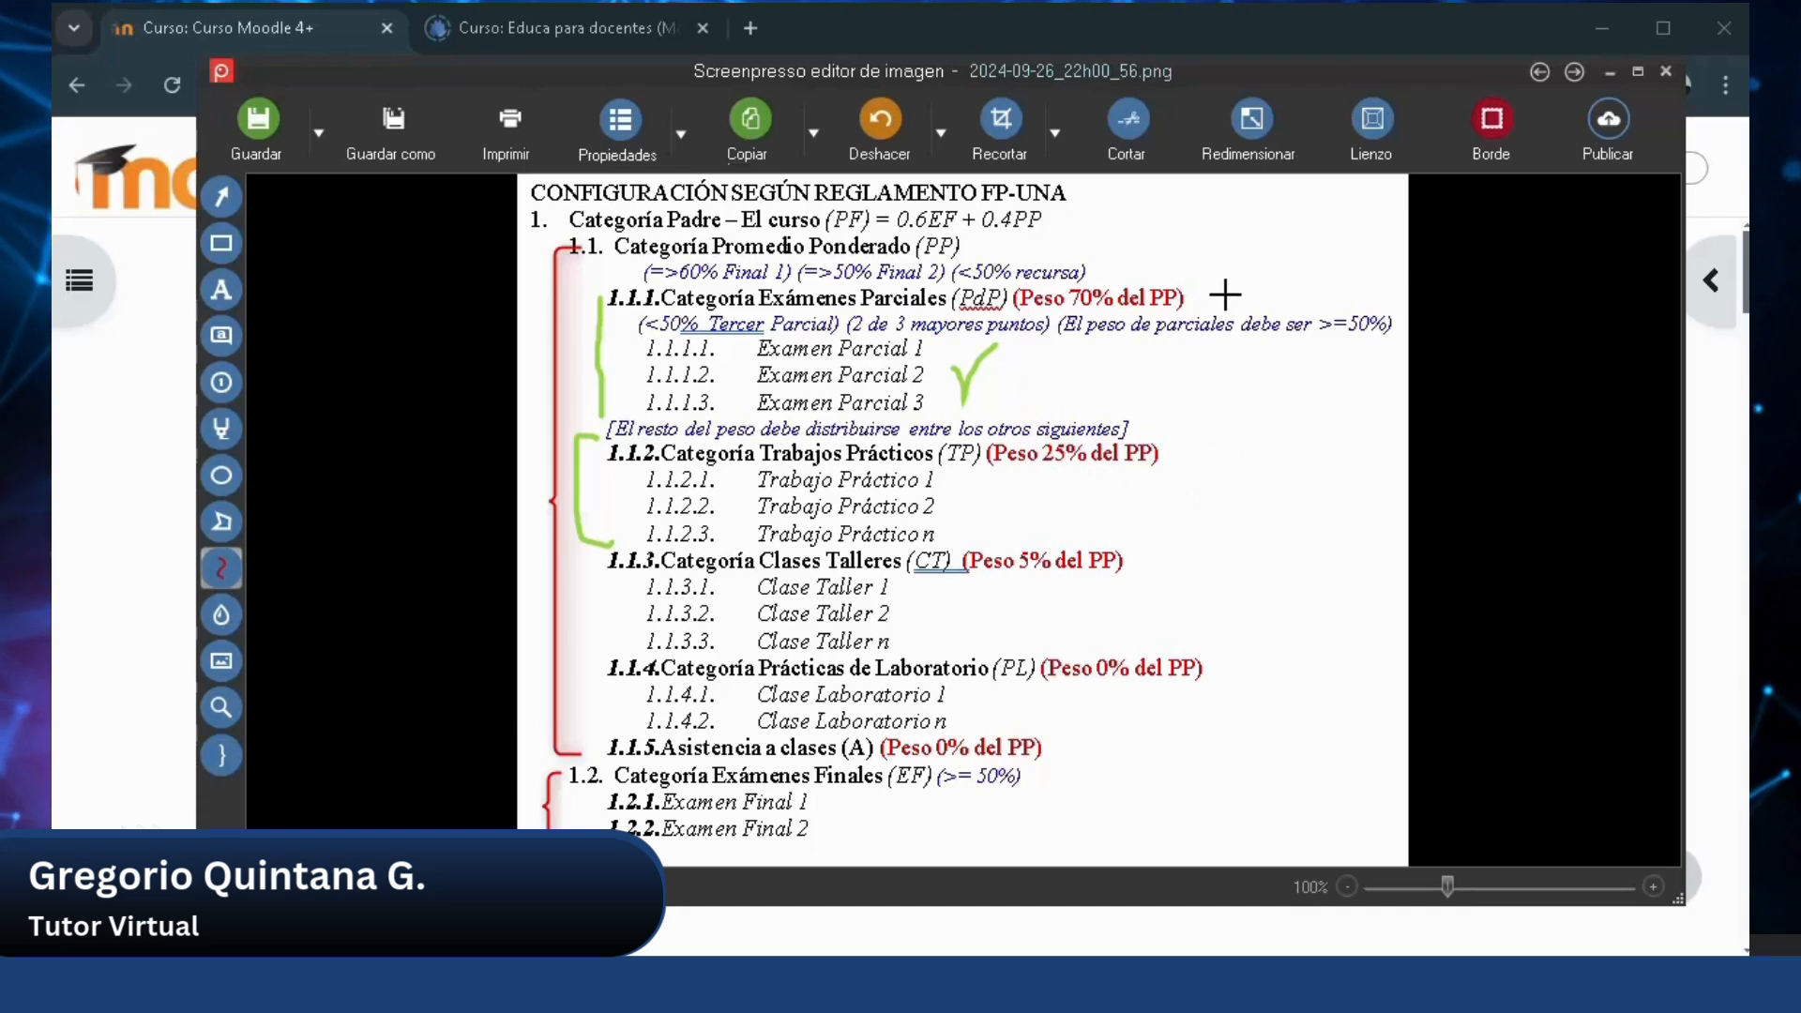
mouse_move(1217, 287)
left_mouse_down()
mouse_move(1238, 671)
mouse_move(1169, 727)
left_mouse_up()
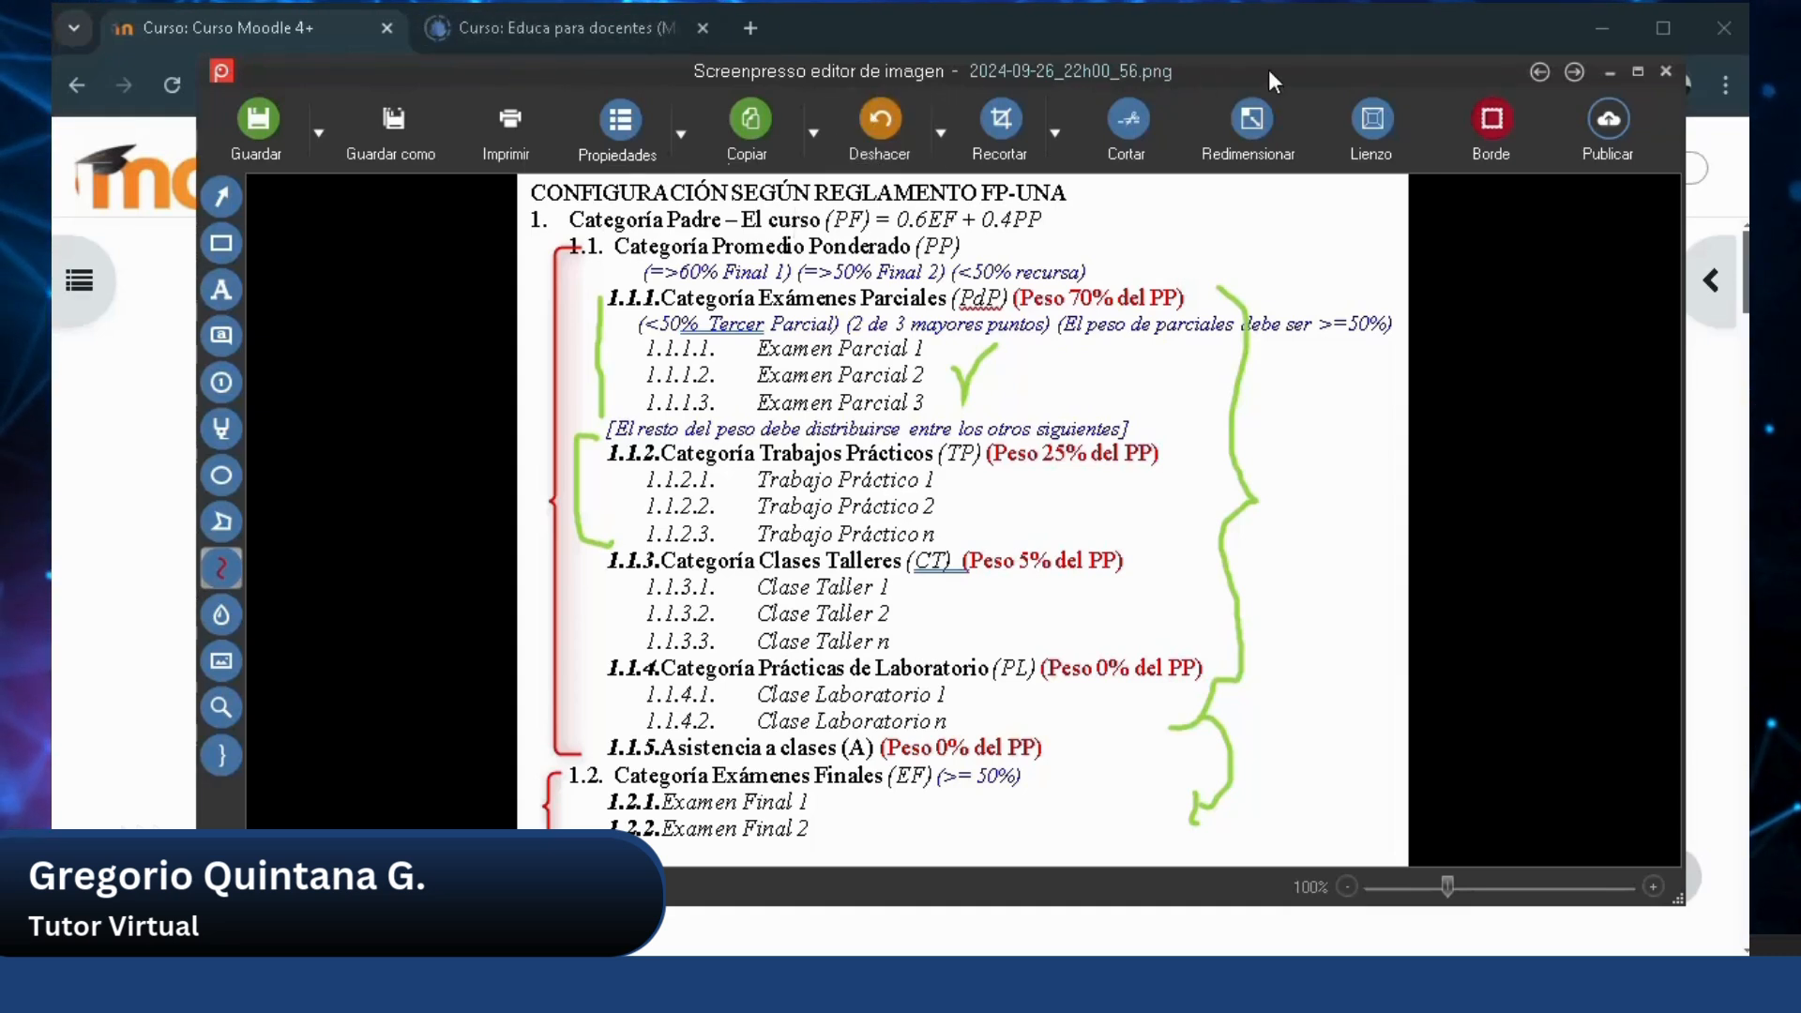
Move the outline window away and open the Configuración Calificaciones page of the Curso Moodle 4+ course.
left_click_drag(1269, 72, 1748, 3)
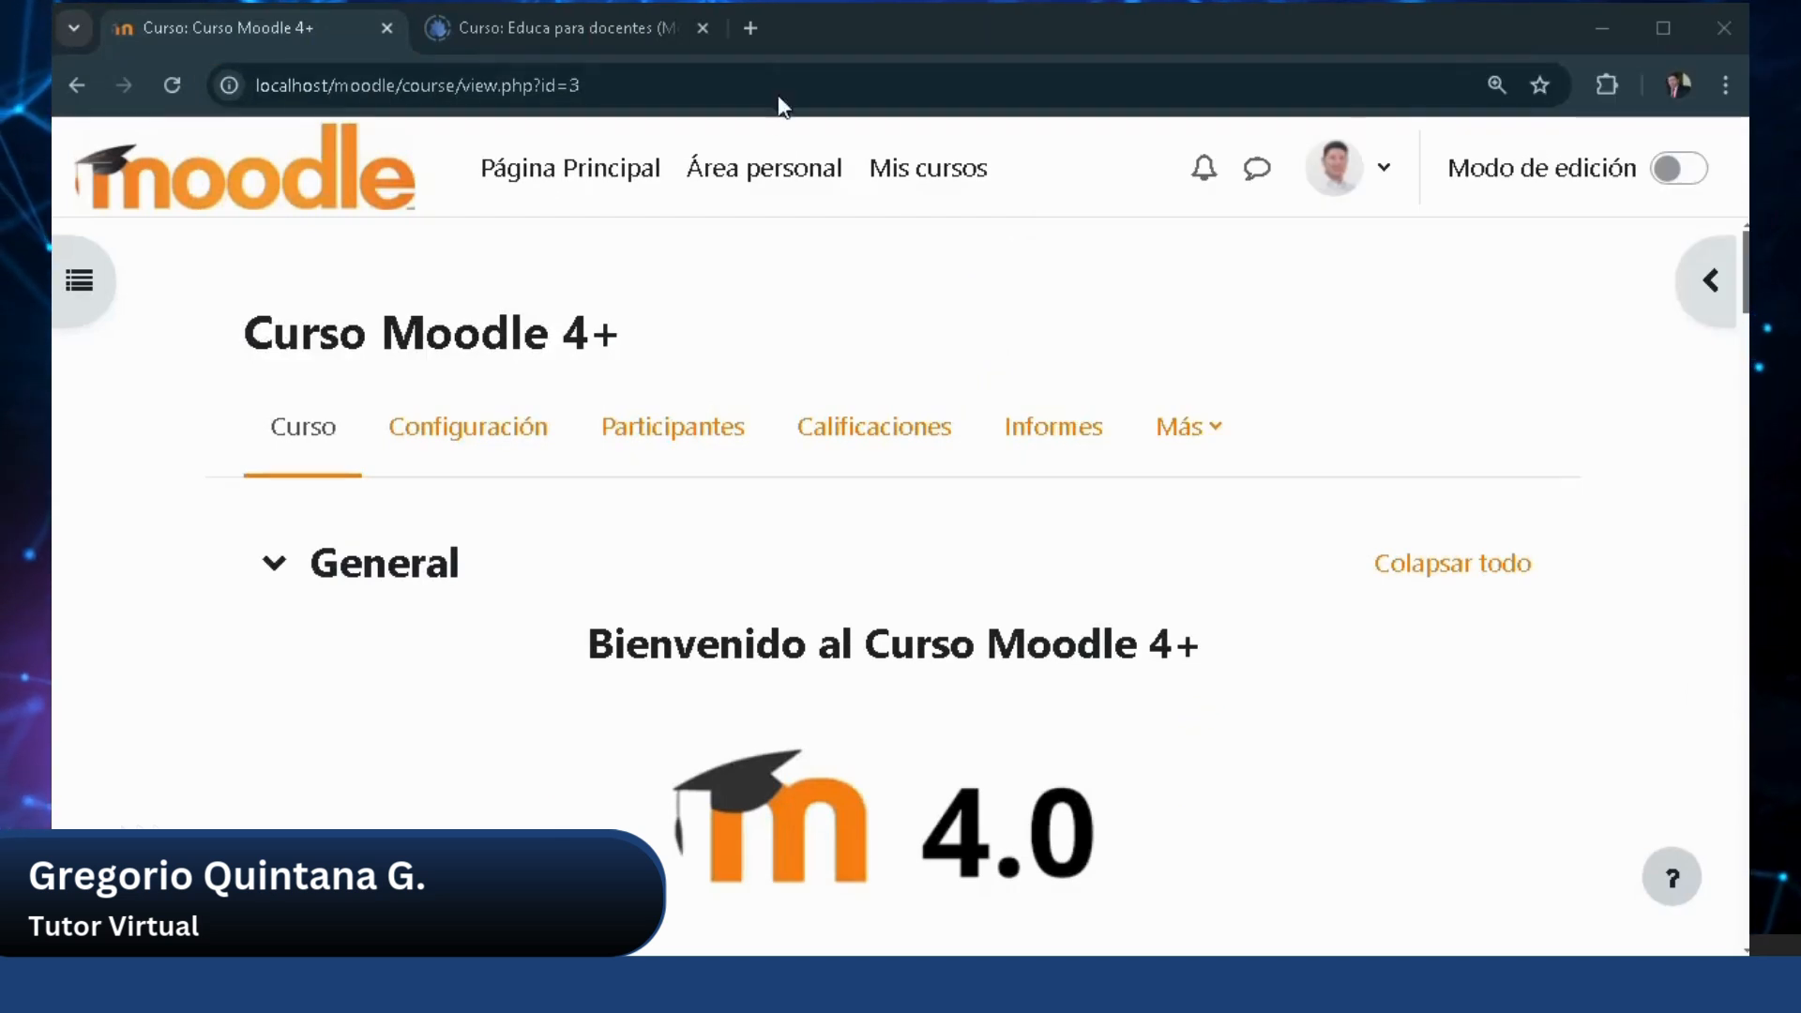
left_click(856, 442)
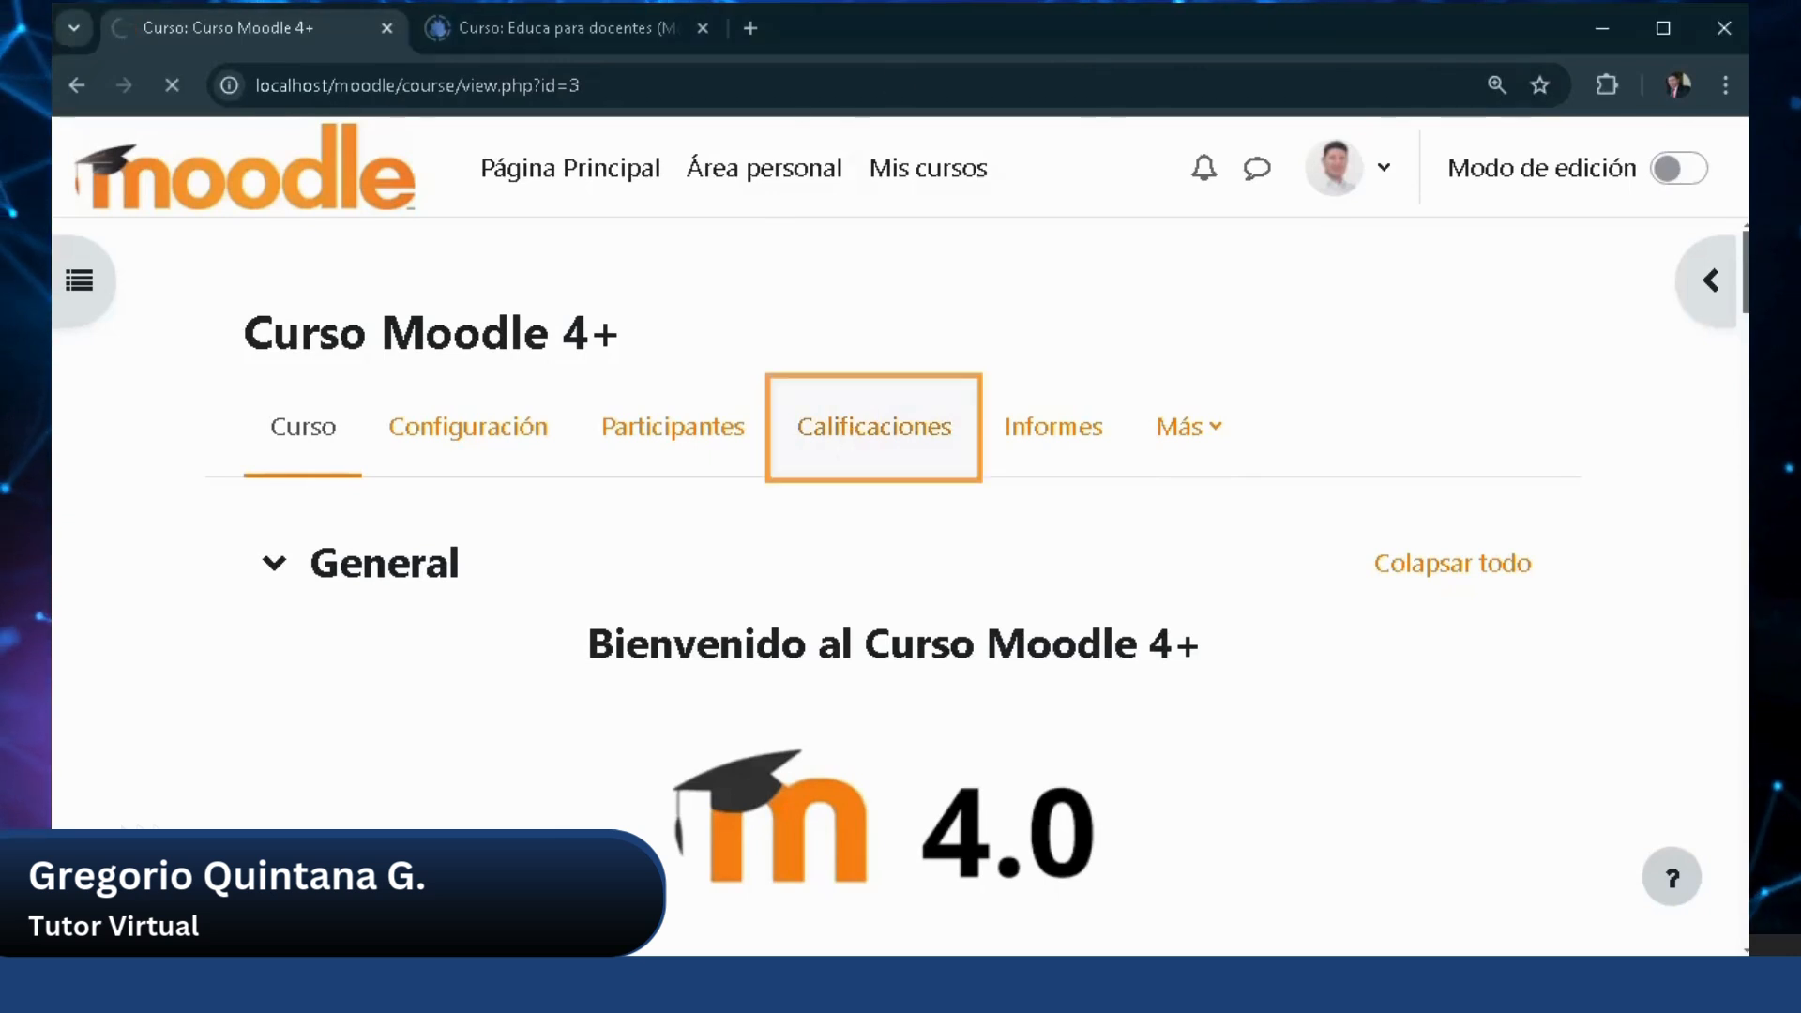
scroll(790, 555, "down", 1)
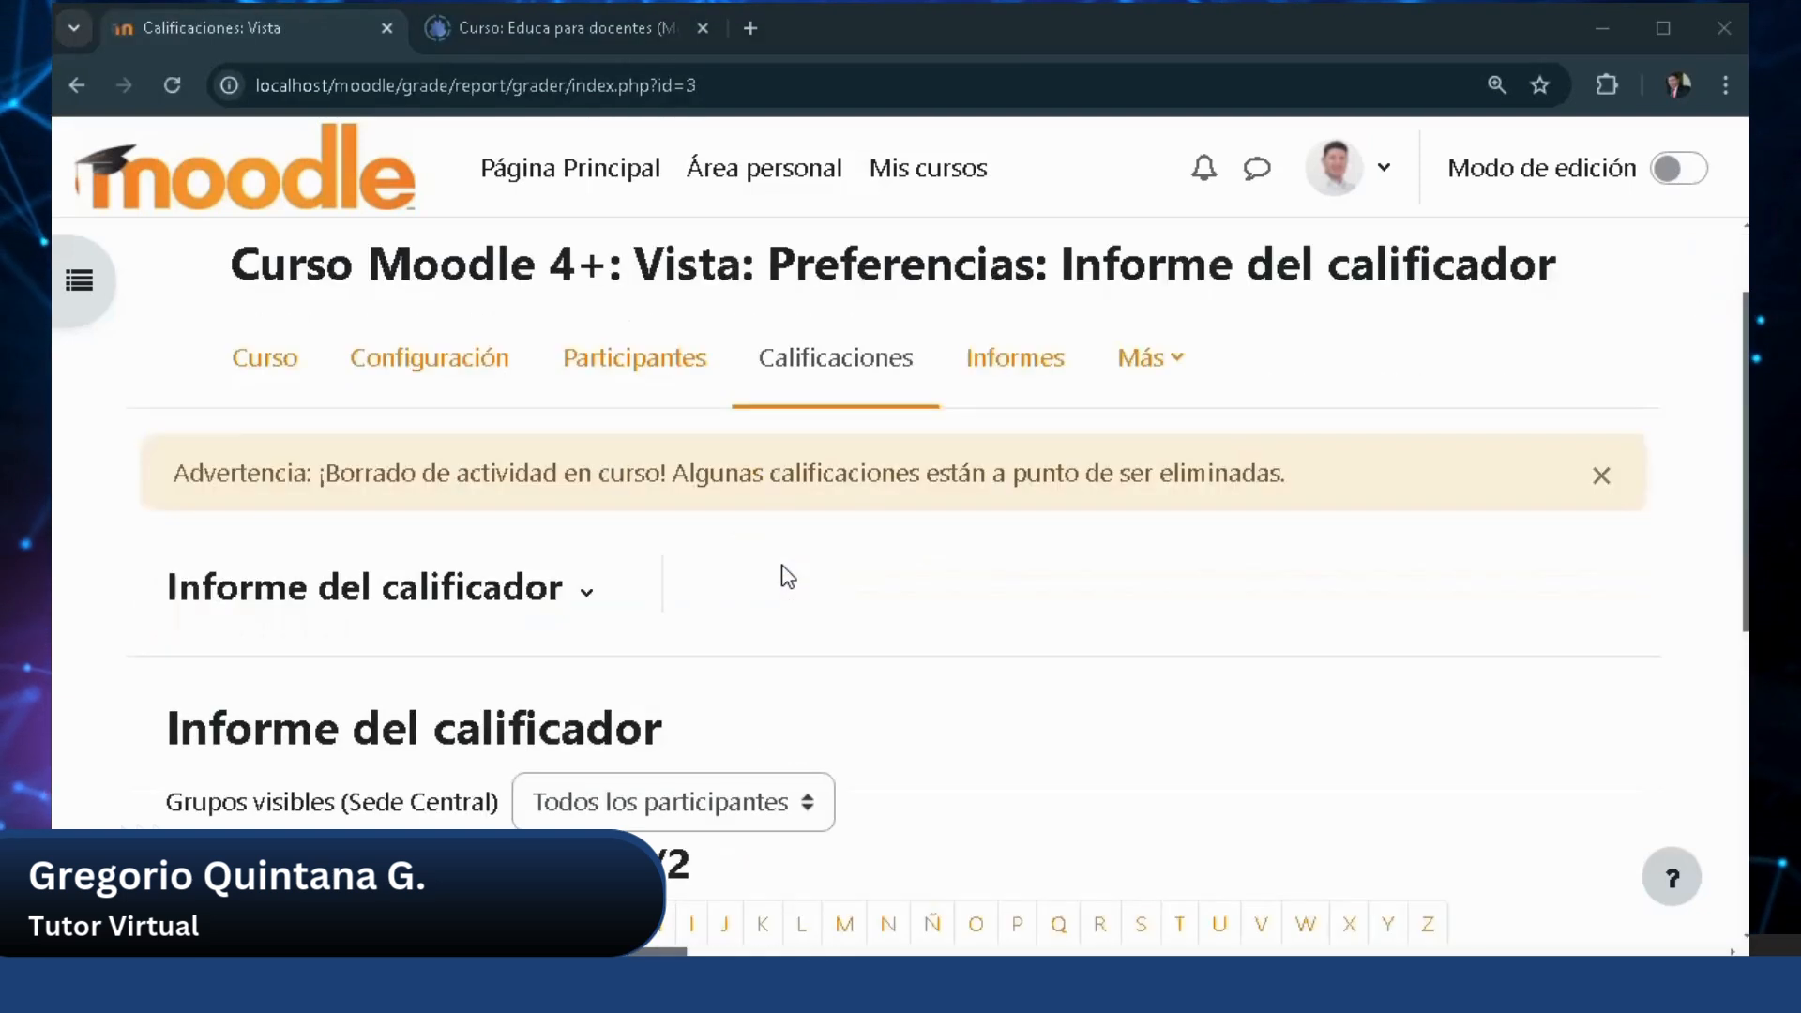
scroll(788, 574, "down", 1)
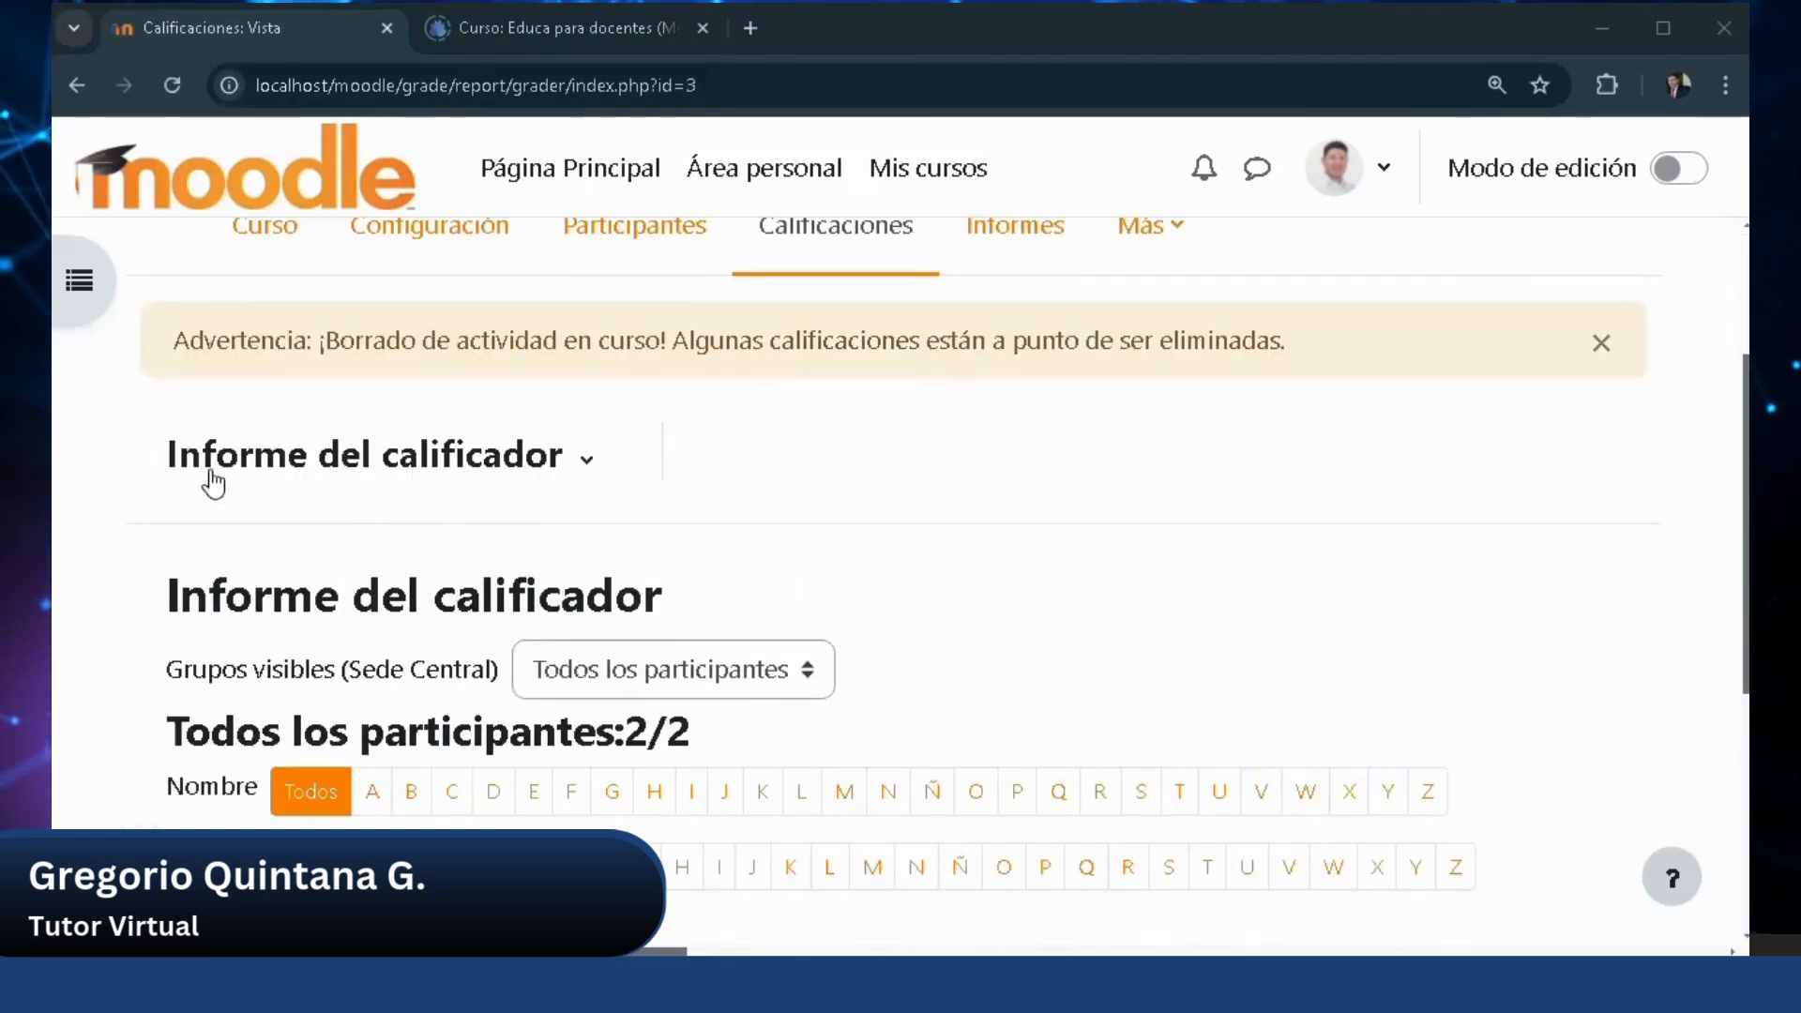
left_click(585, 465)
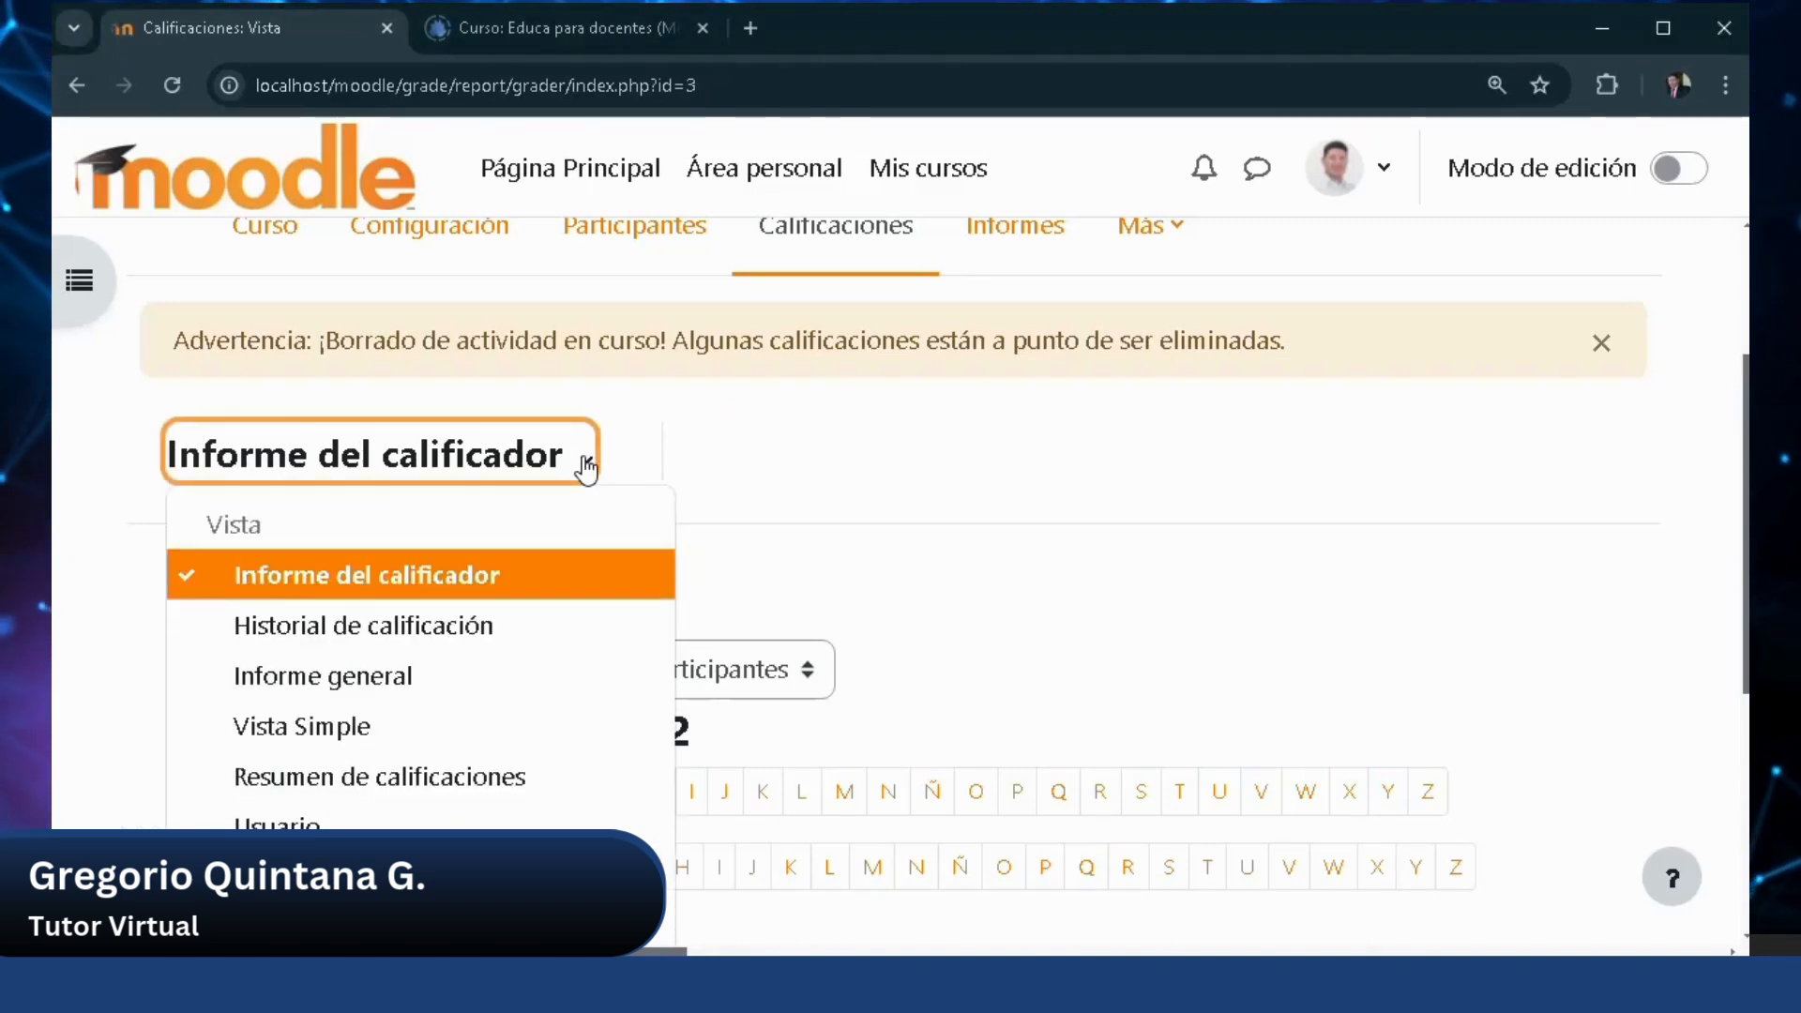
scroll(585, 464, "down", 1)
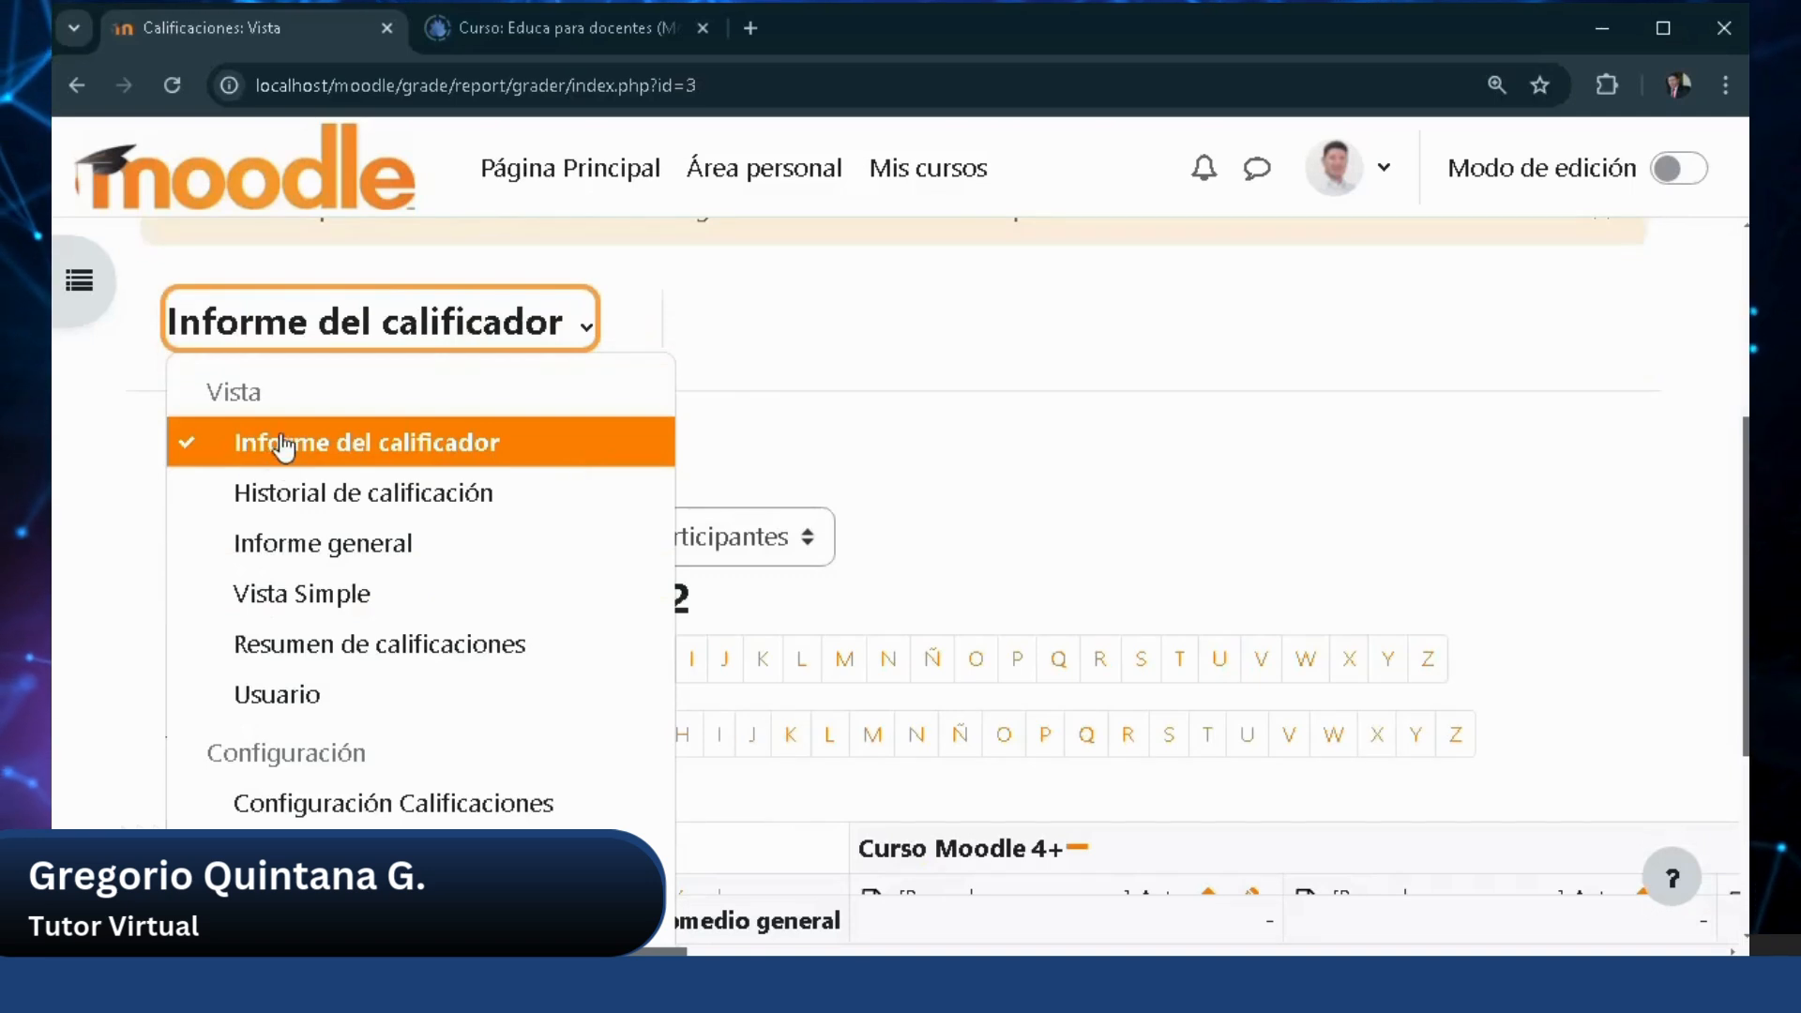
scroll(347, 553, "down", 1)
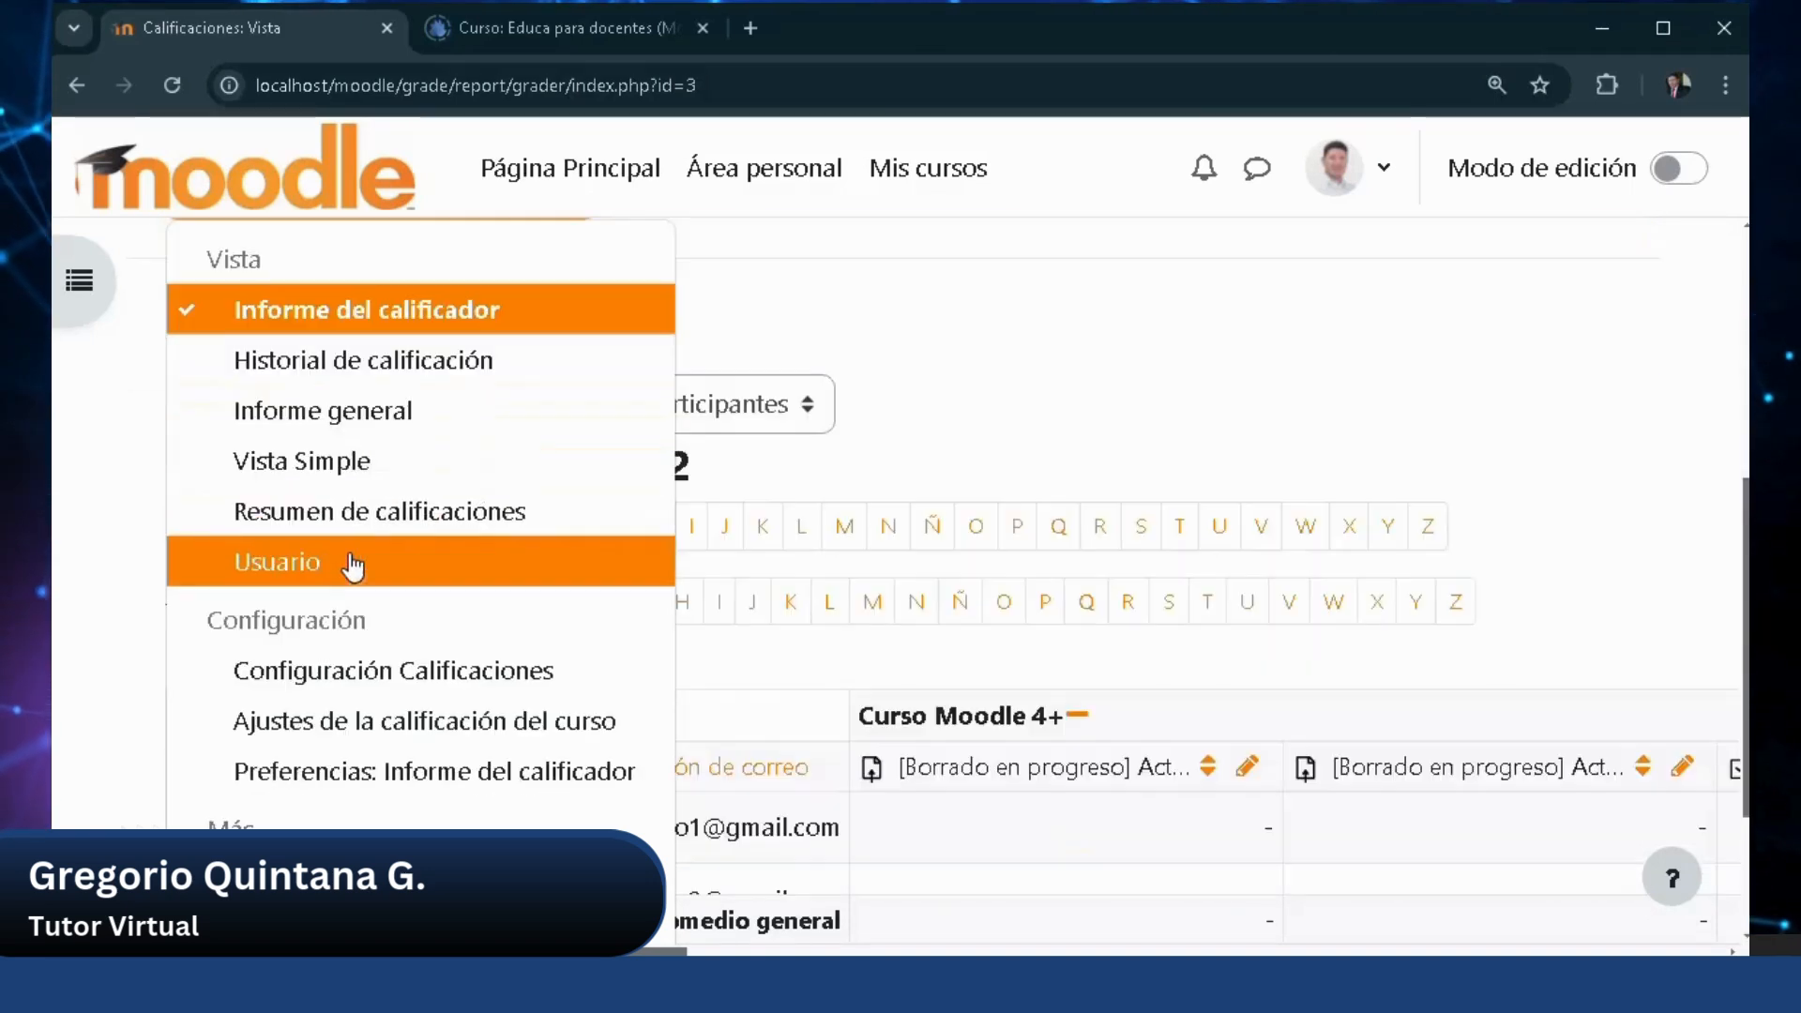
left_click(335, 680)
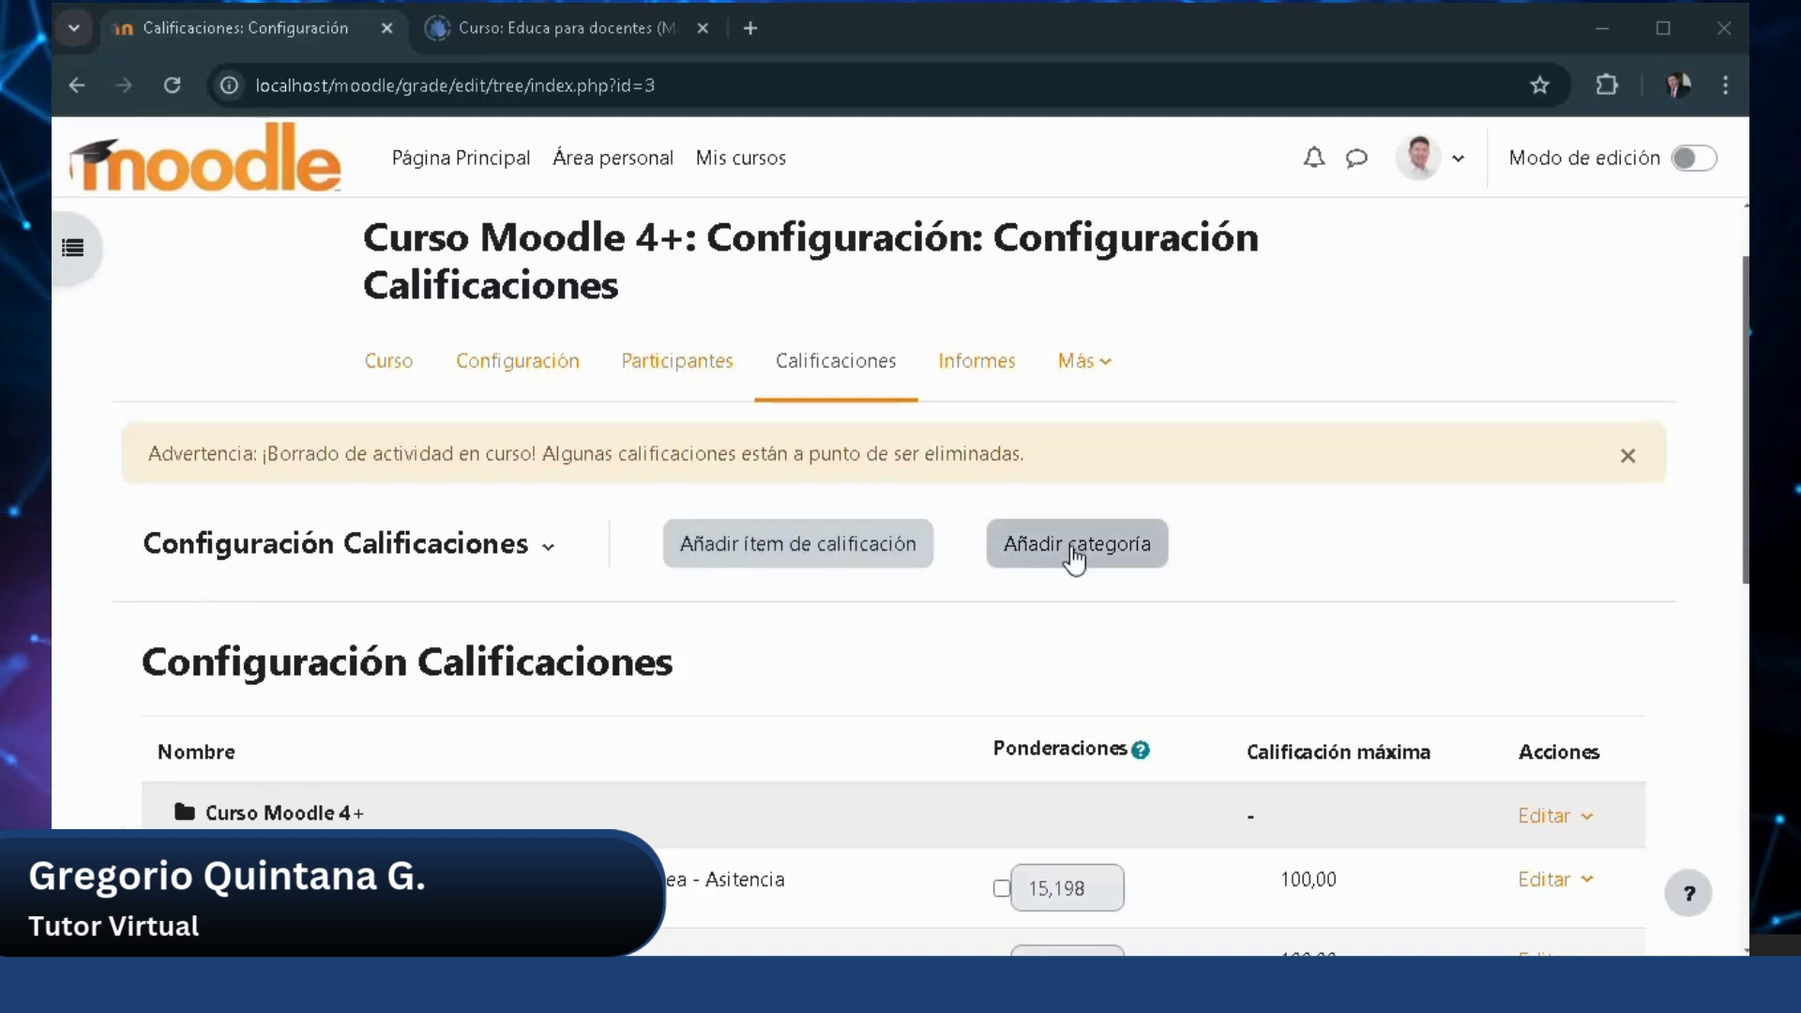
Examine the course's grade items, their weights and maximum grades, and the course total.
scroll(1074, 558, "down", 3)
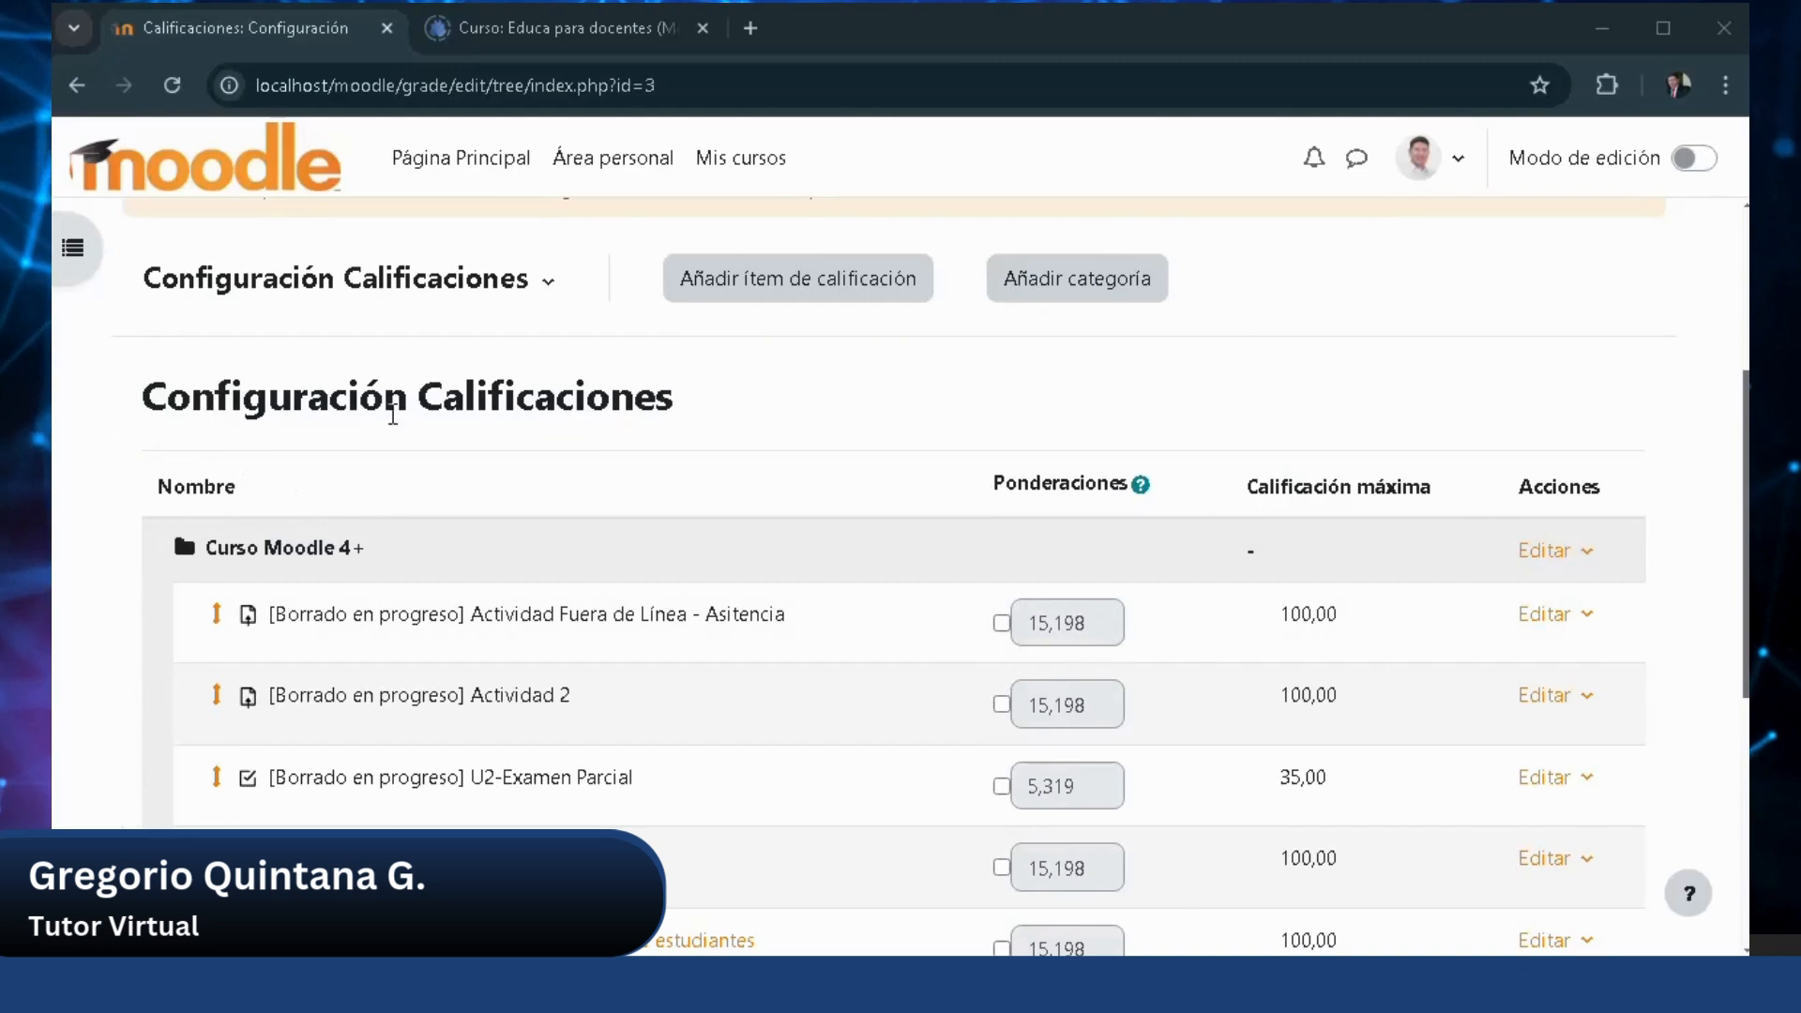
scroll(242, 484, "down", 3)
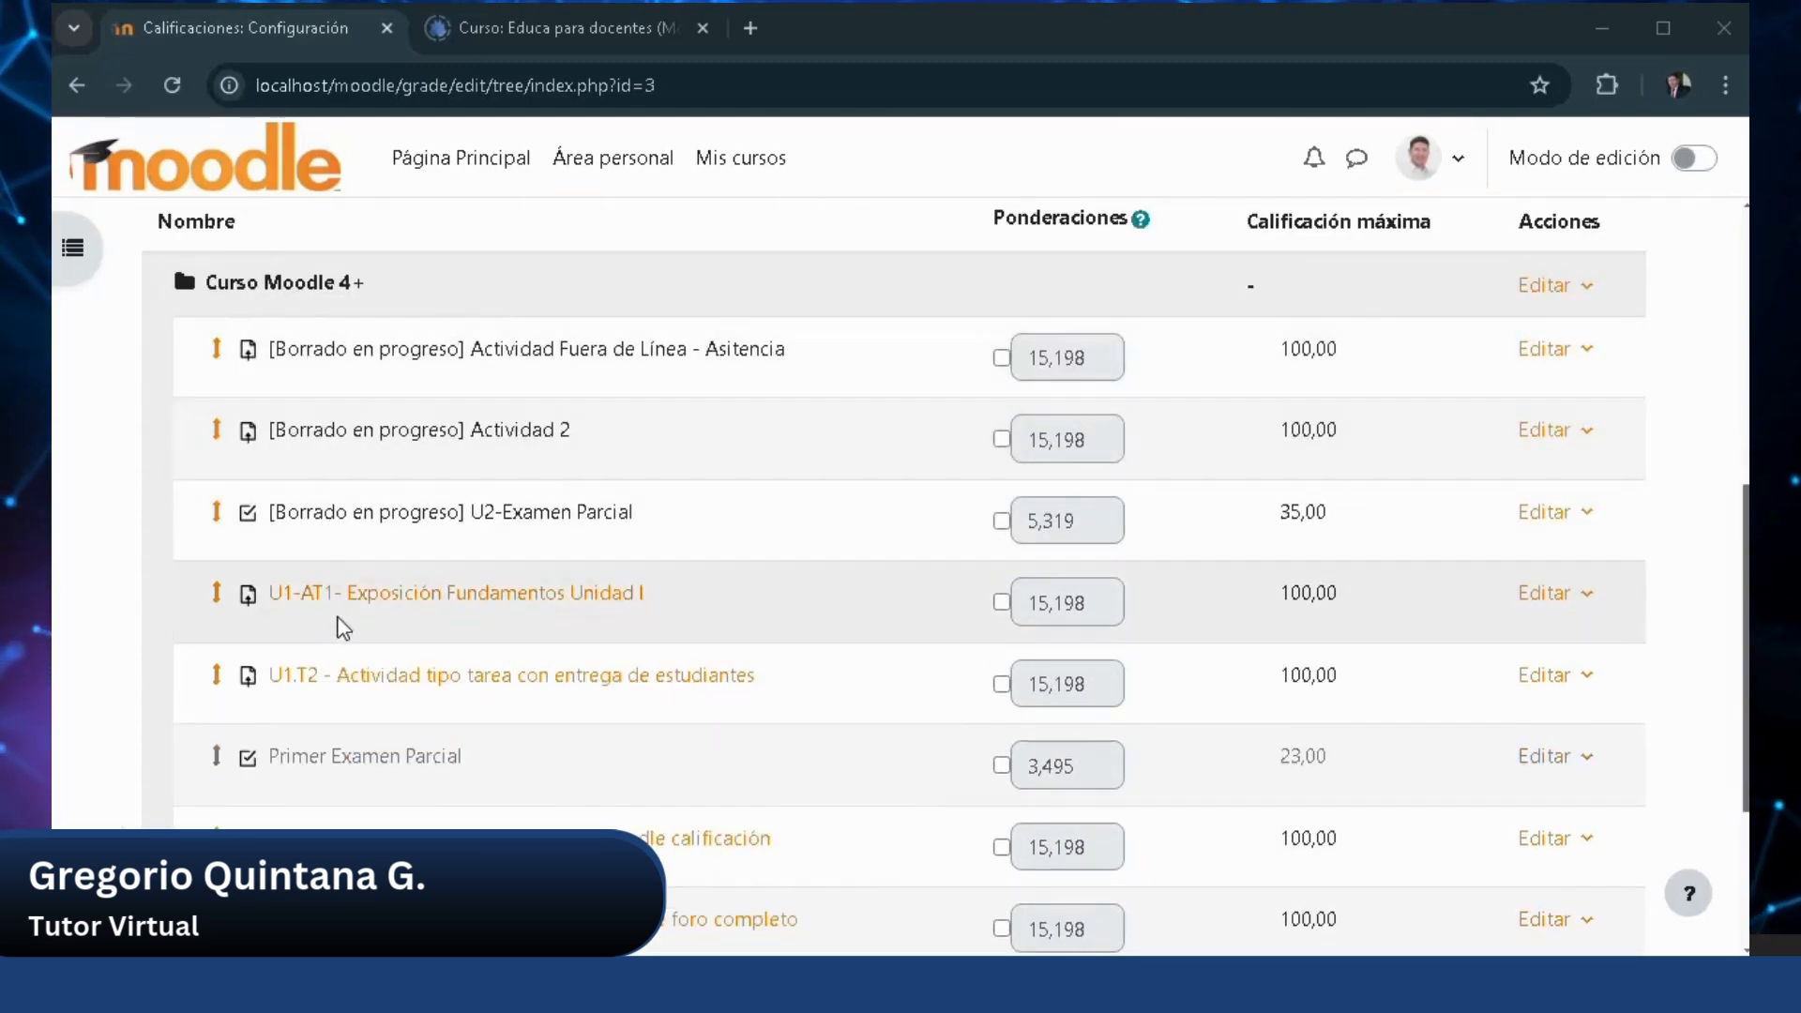
scroll(311, 518, "down", 2)
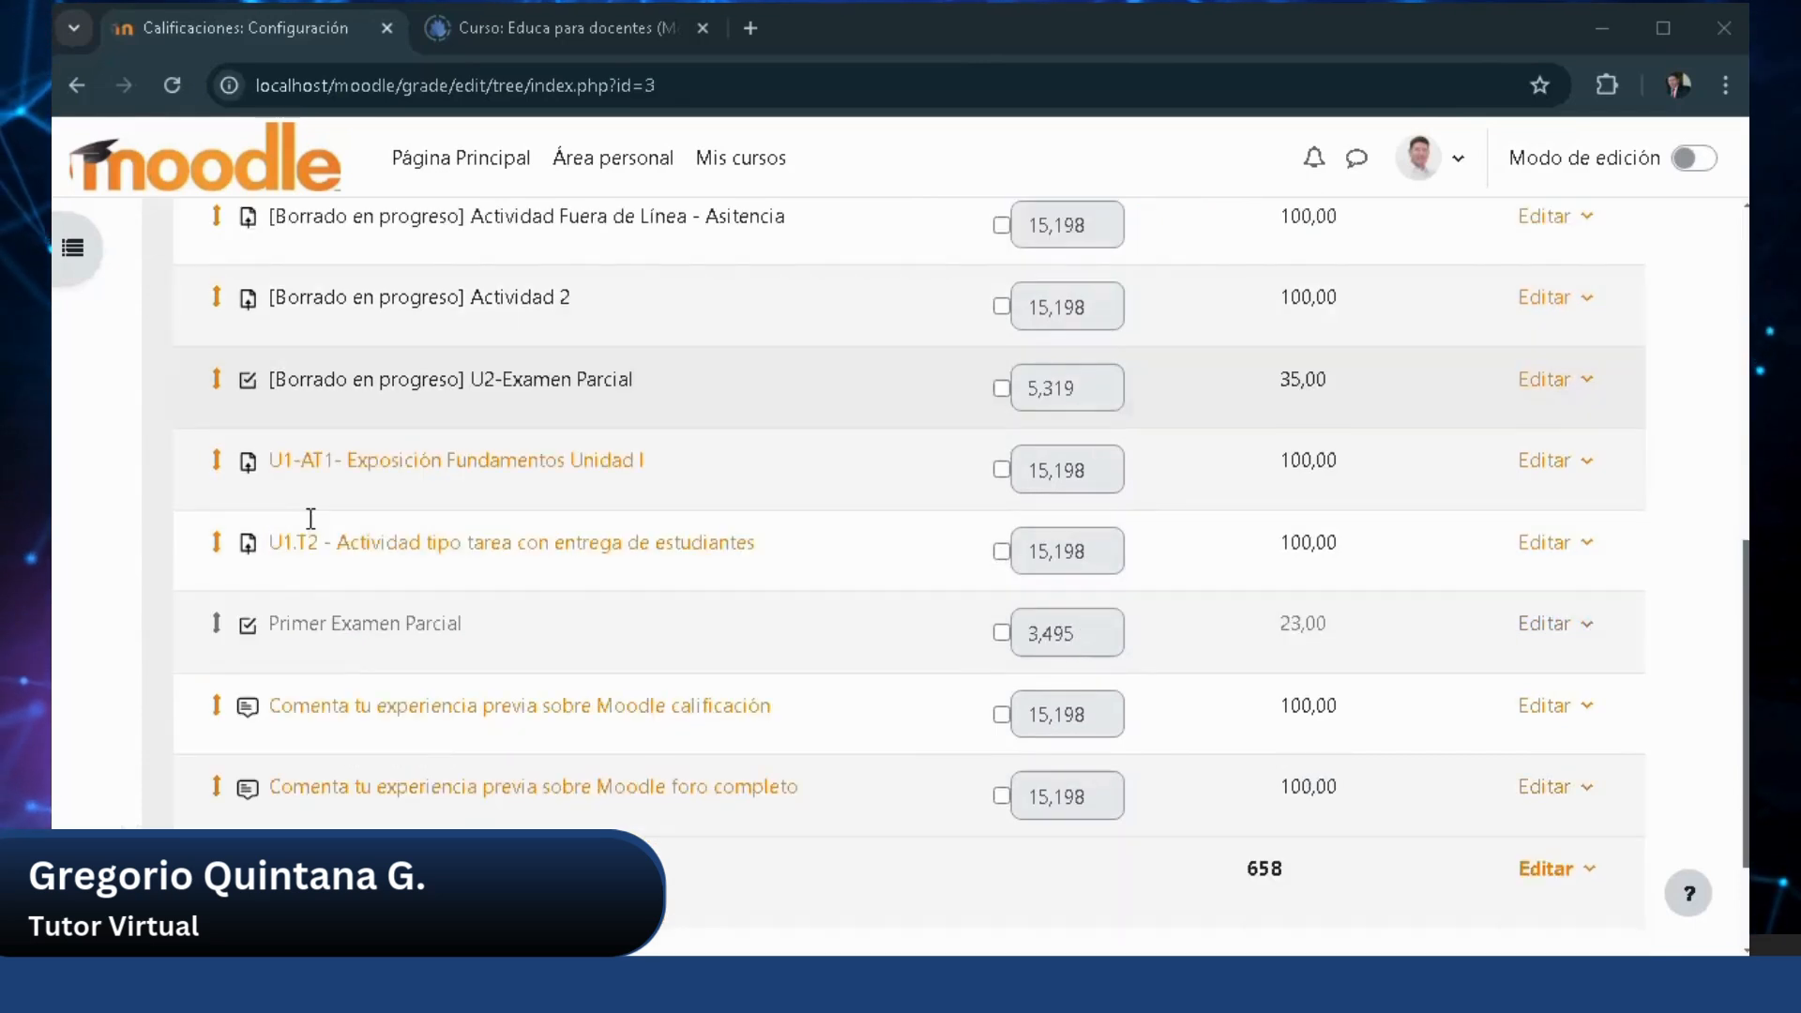
scroll(311, 518, "down", 2)
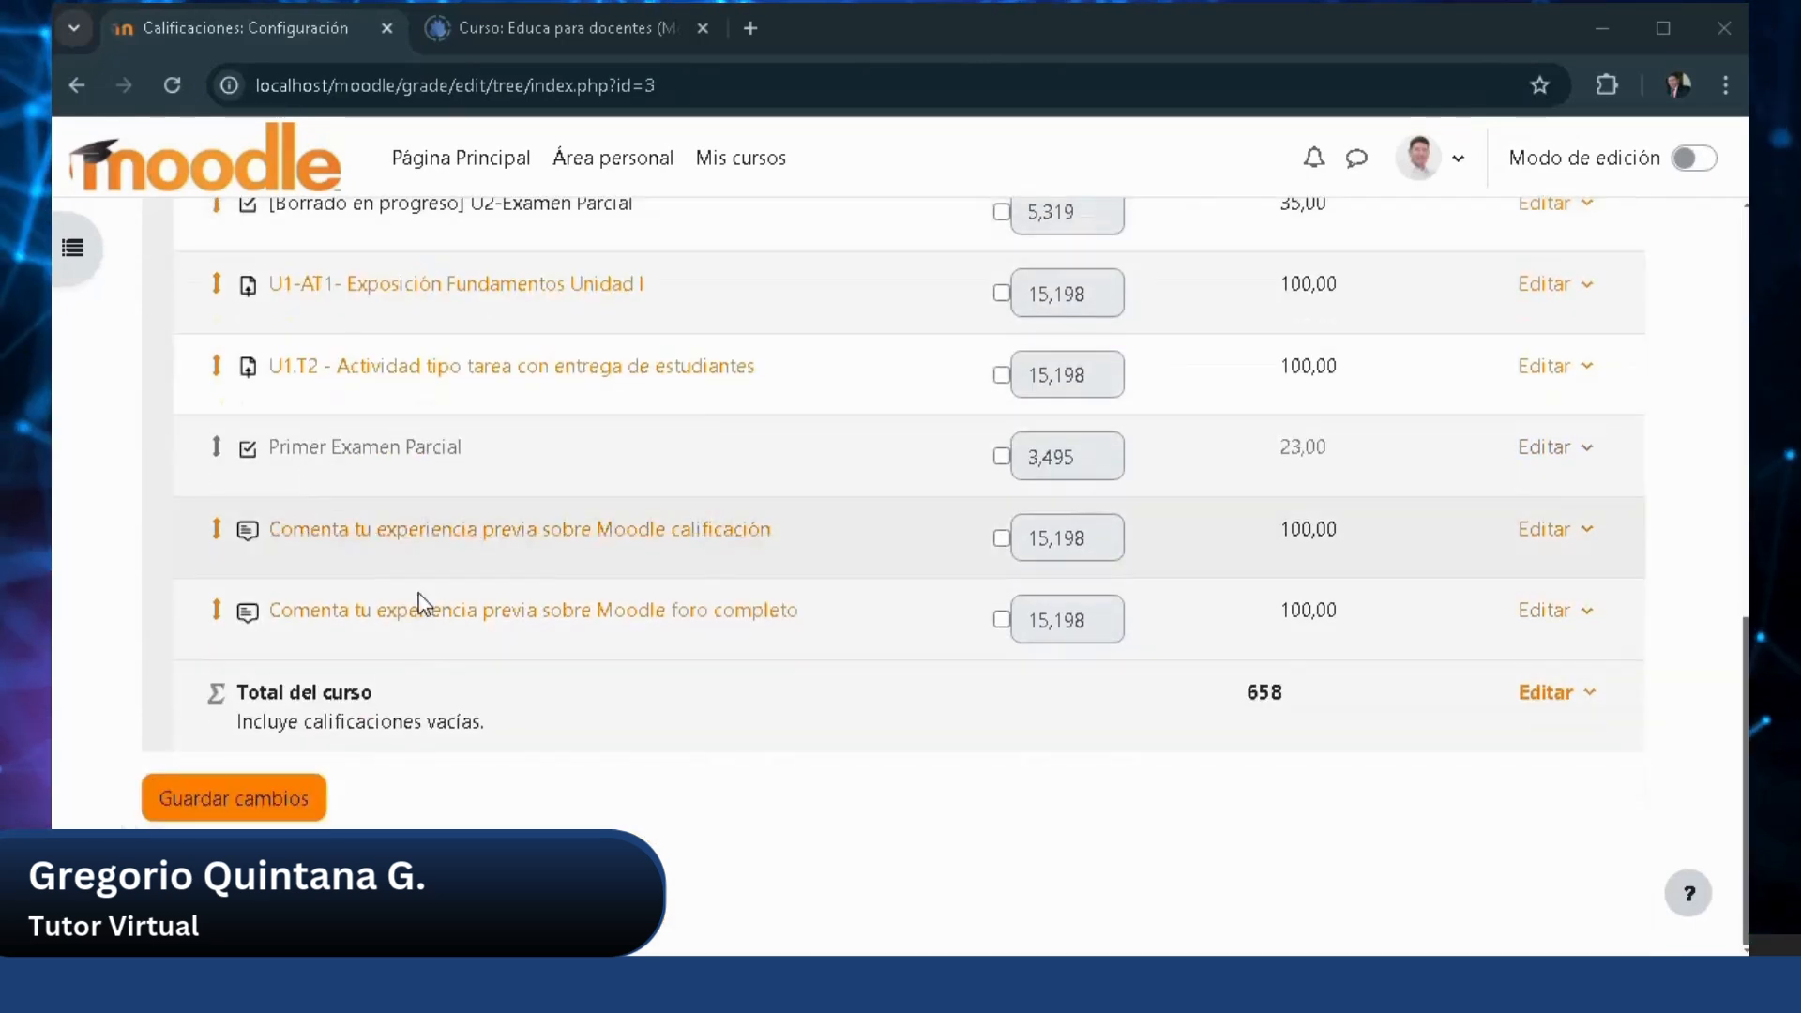
scroll(759, 635, "up", 4)
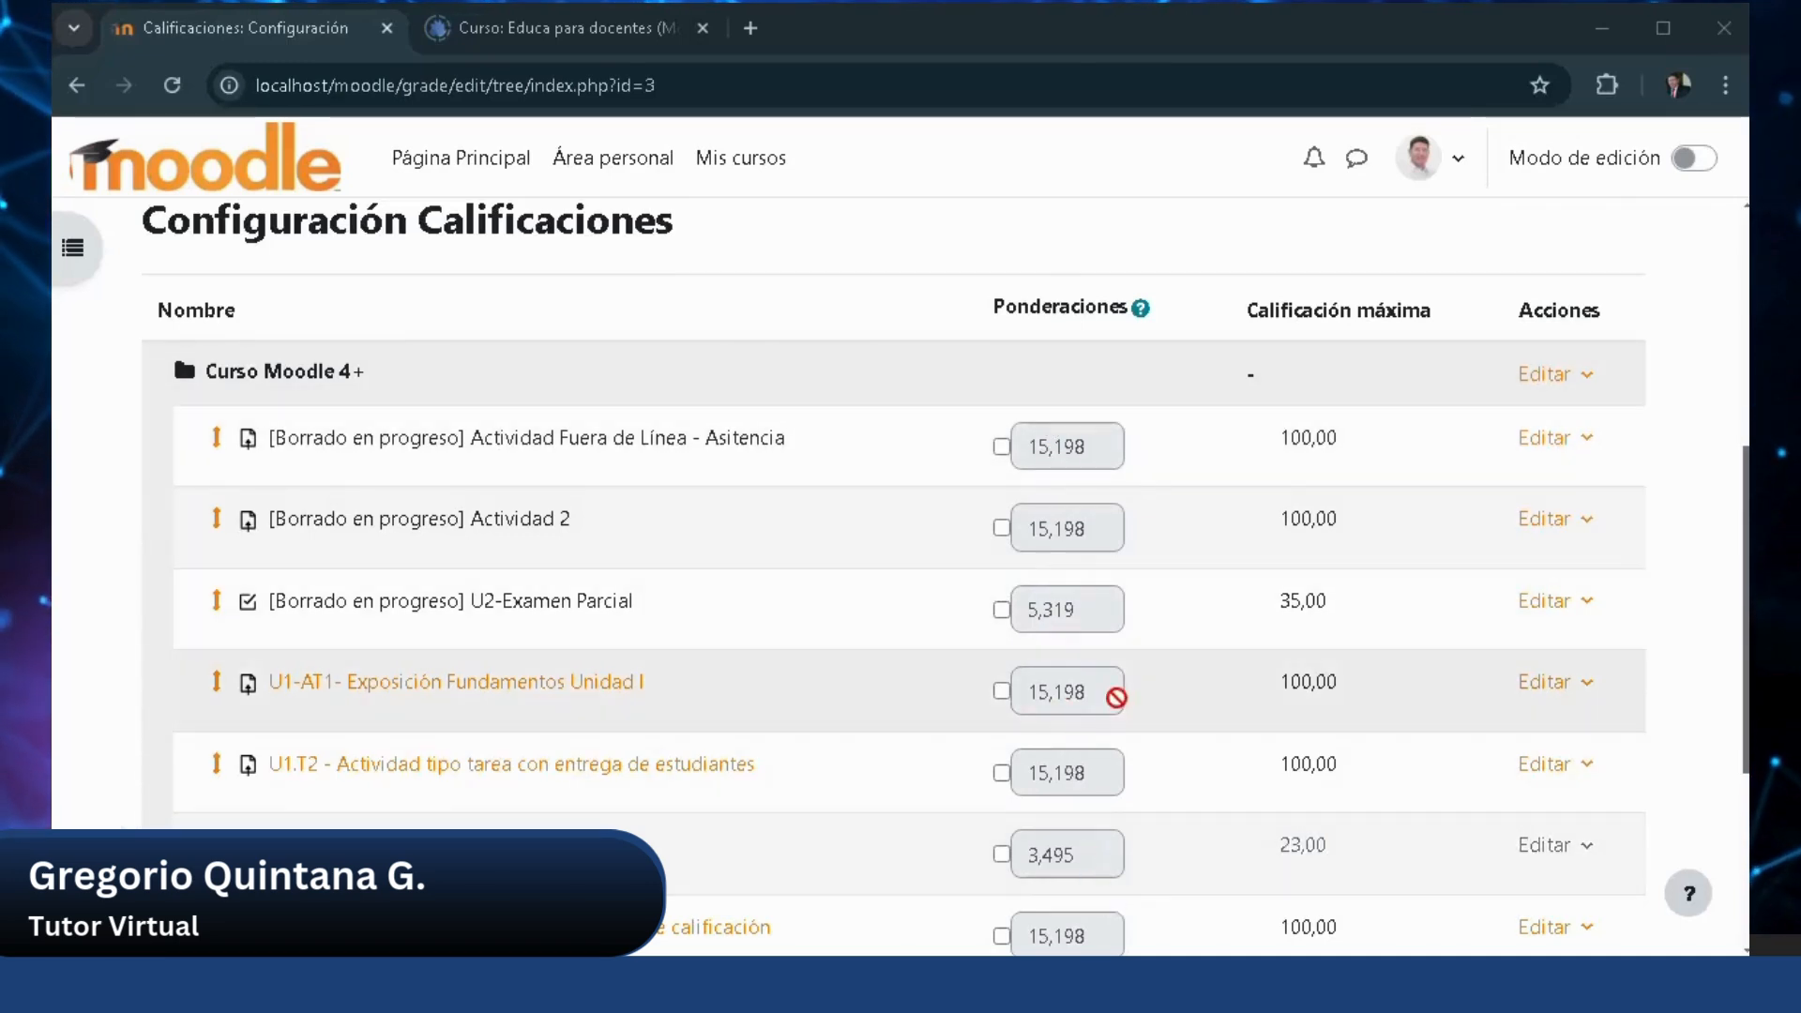
scroll(1140, 510, "down", 3)
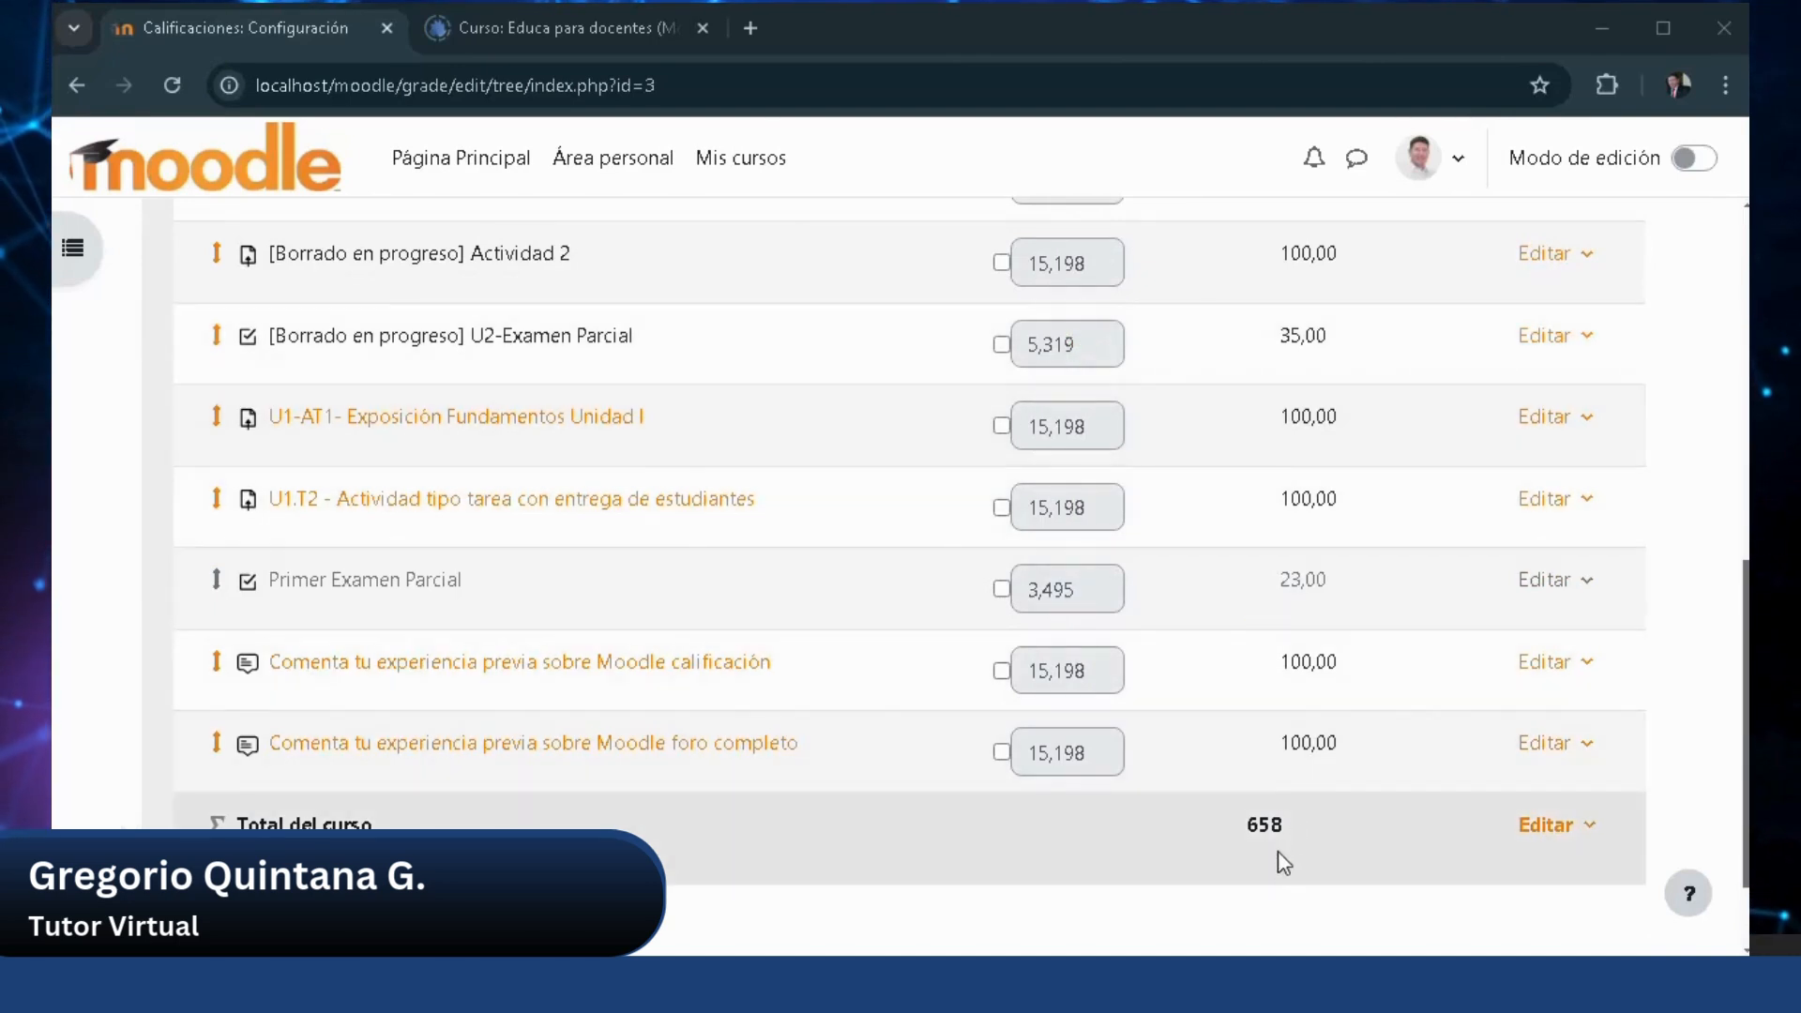
double_click(1263, 824)
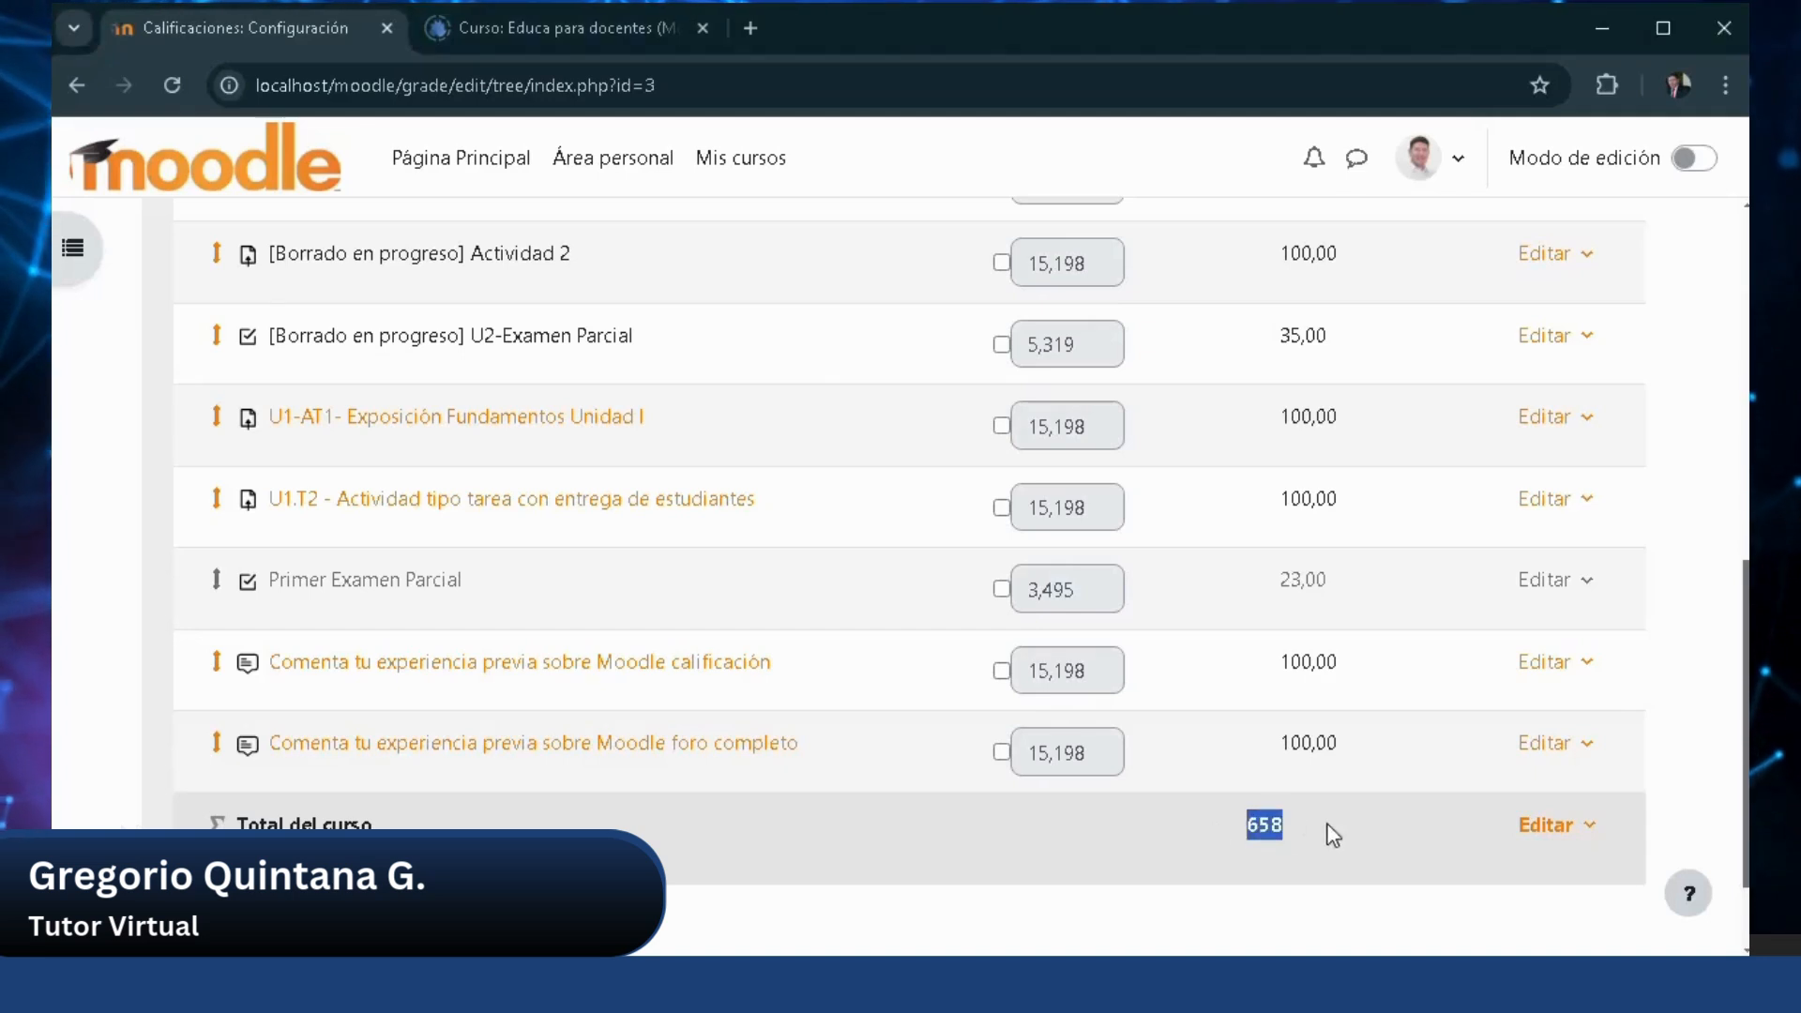
scroll(968, 699, "up", 3)
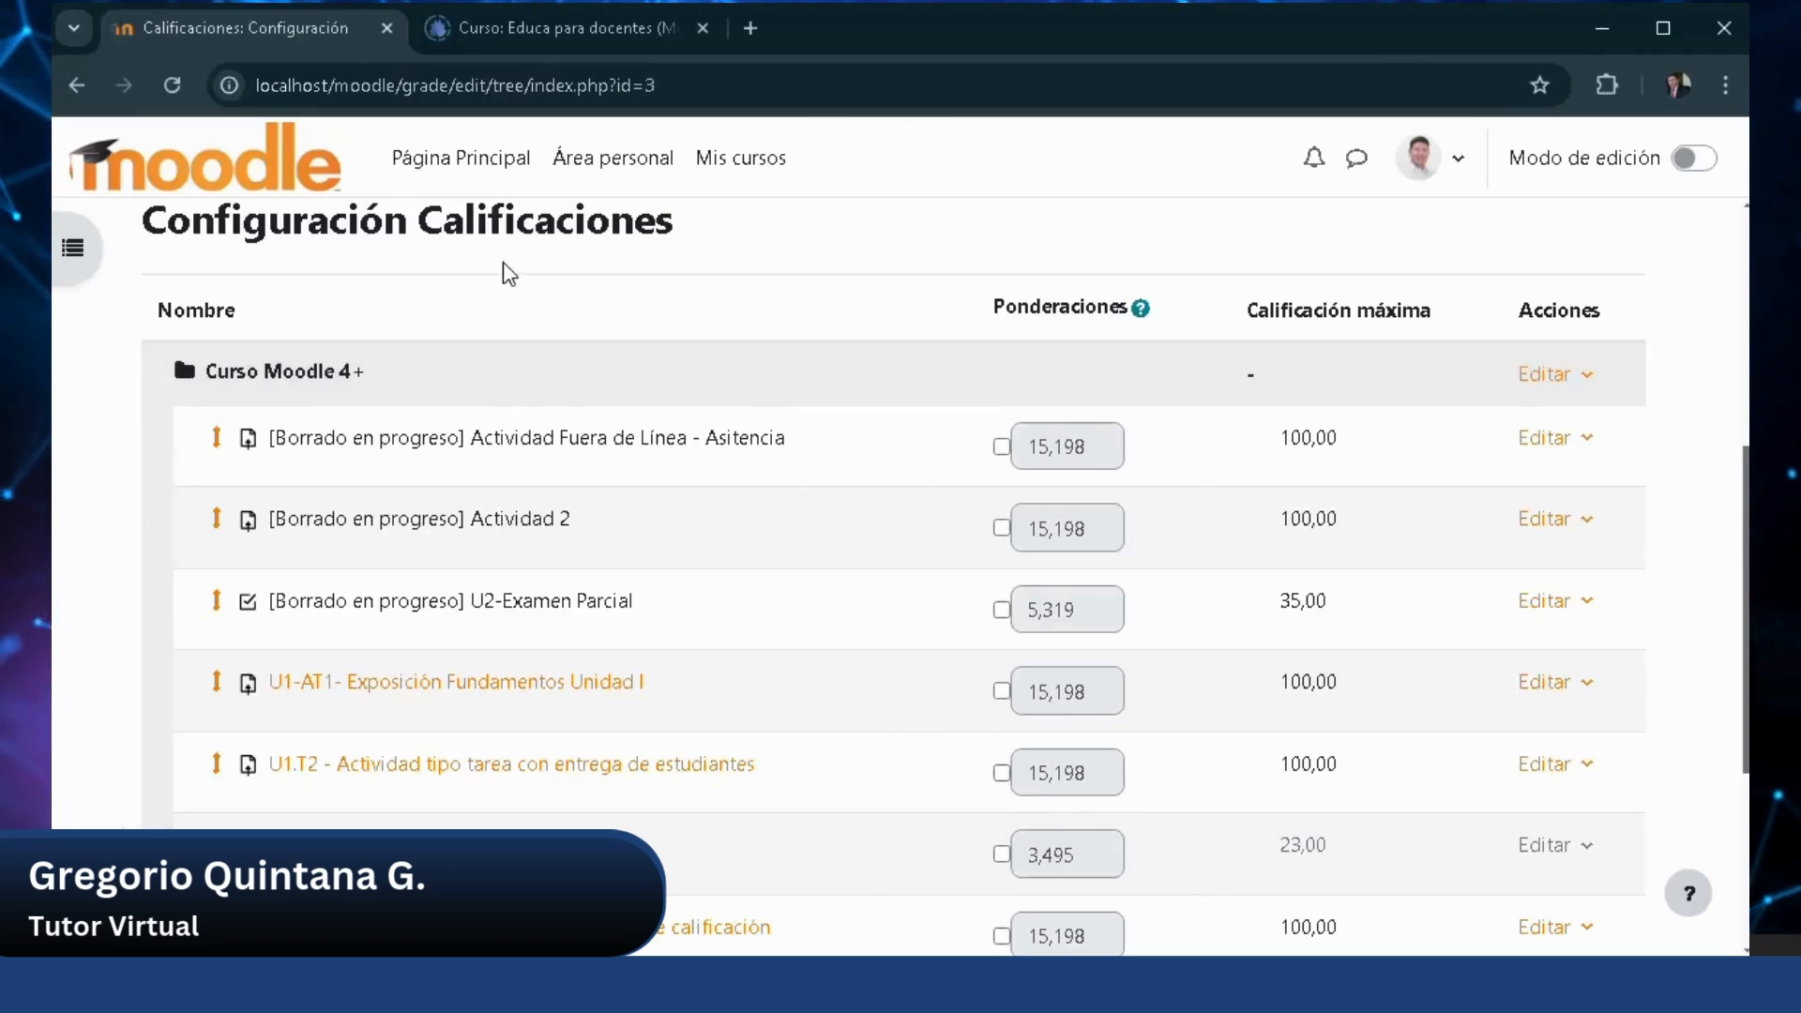
Start a new grade category and consult the grading outline for the first category's name.
scroll(755, 375, "up", 1)
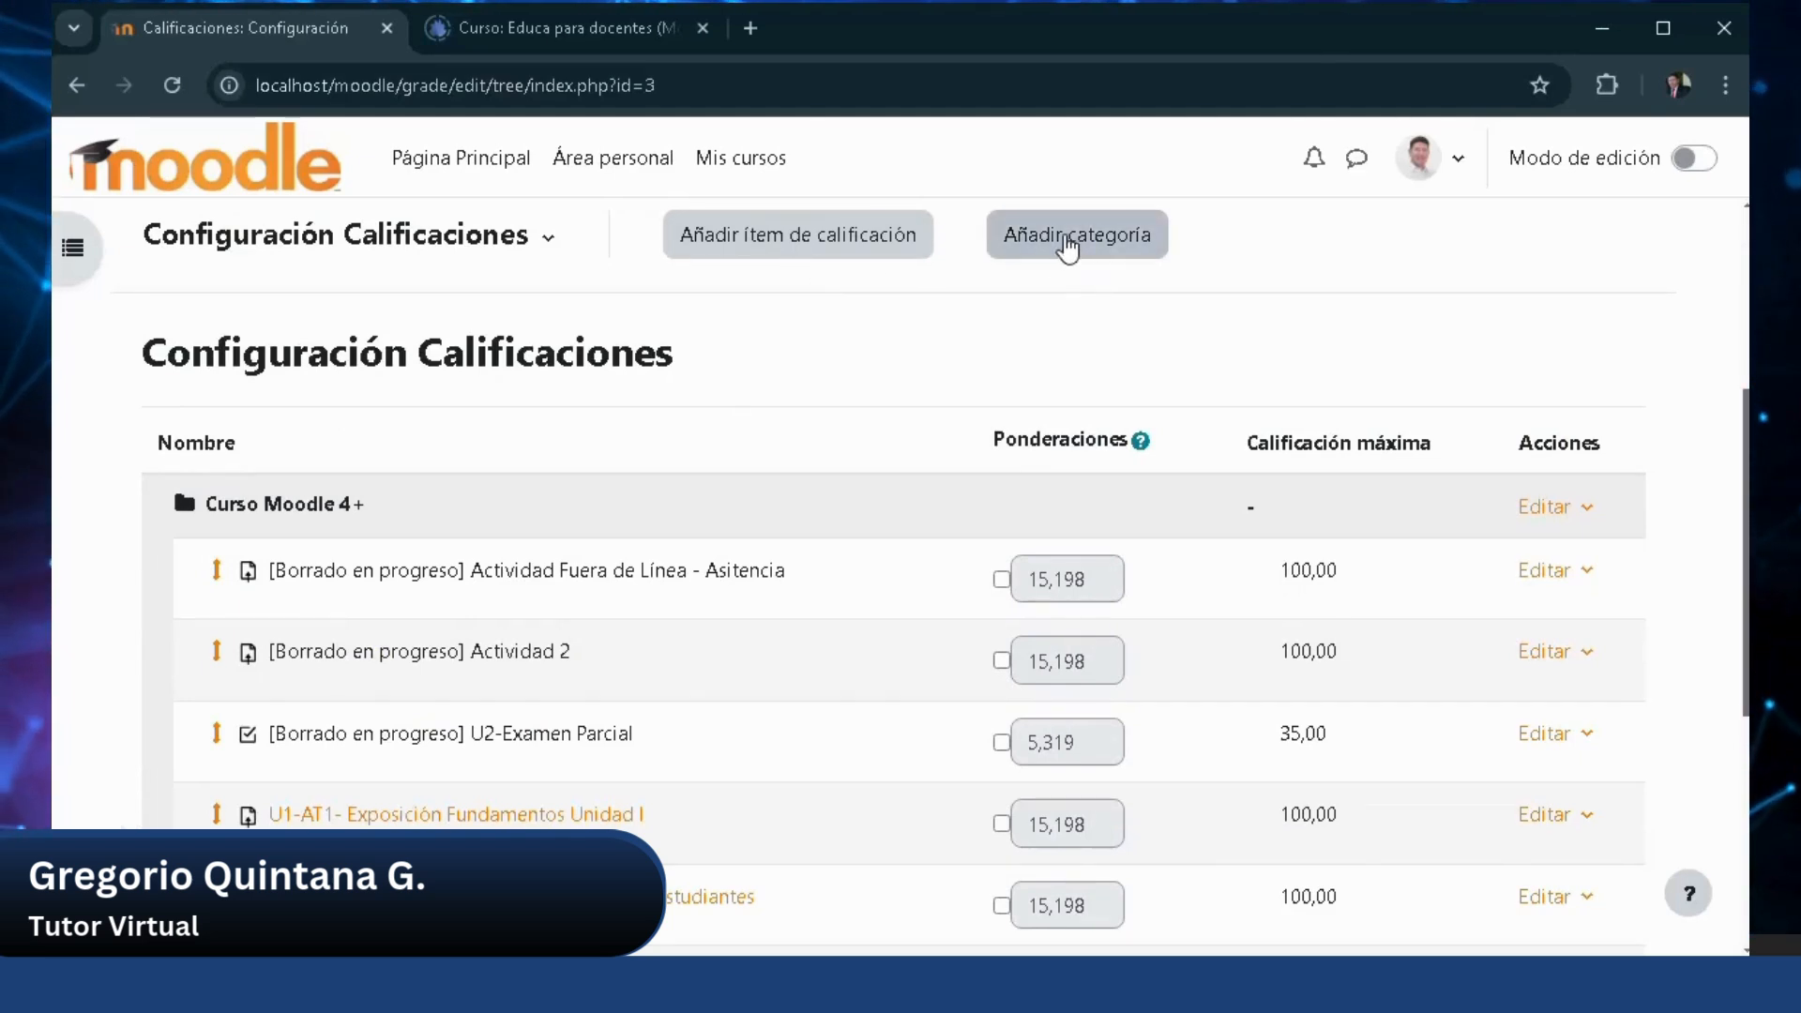
left_click(1068, 249)
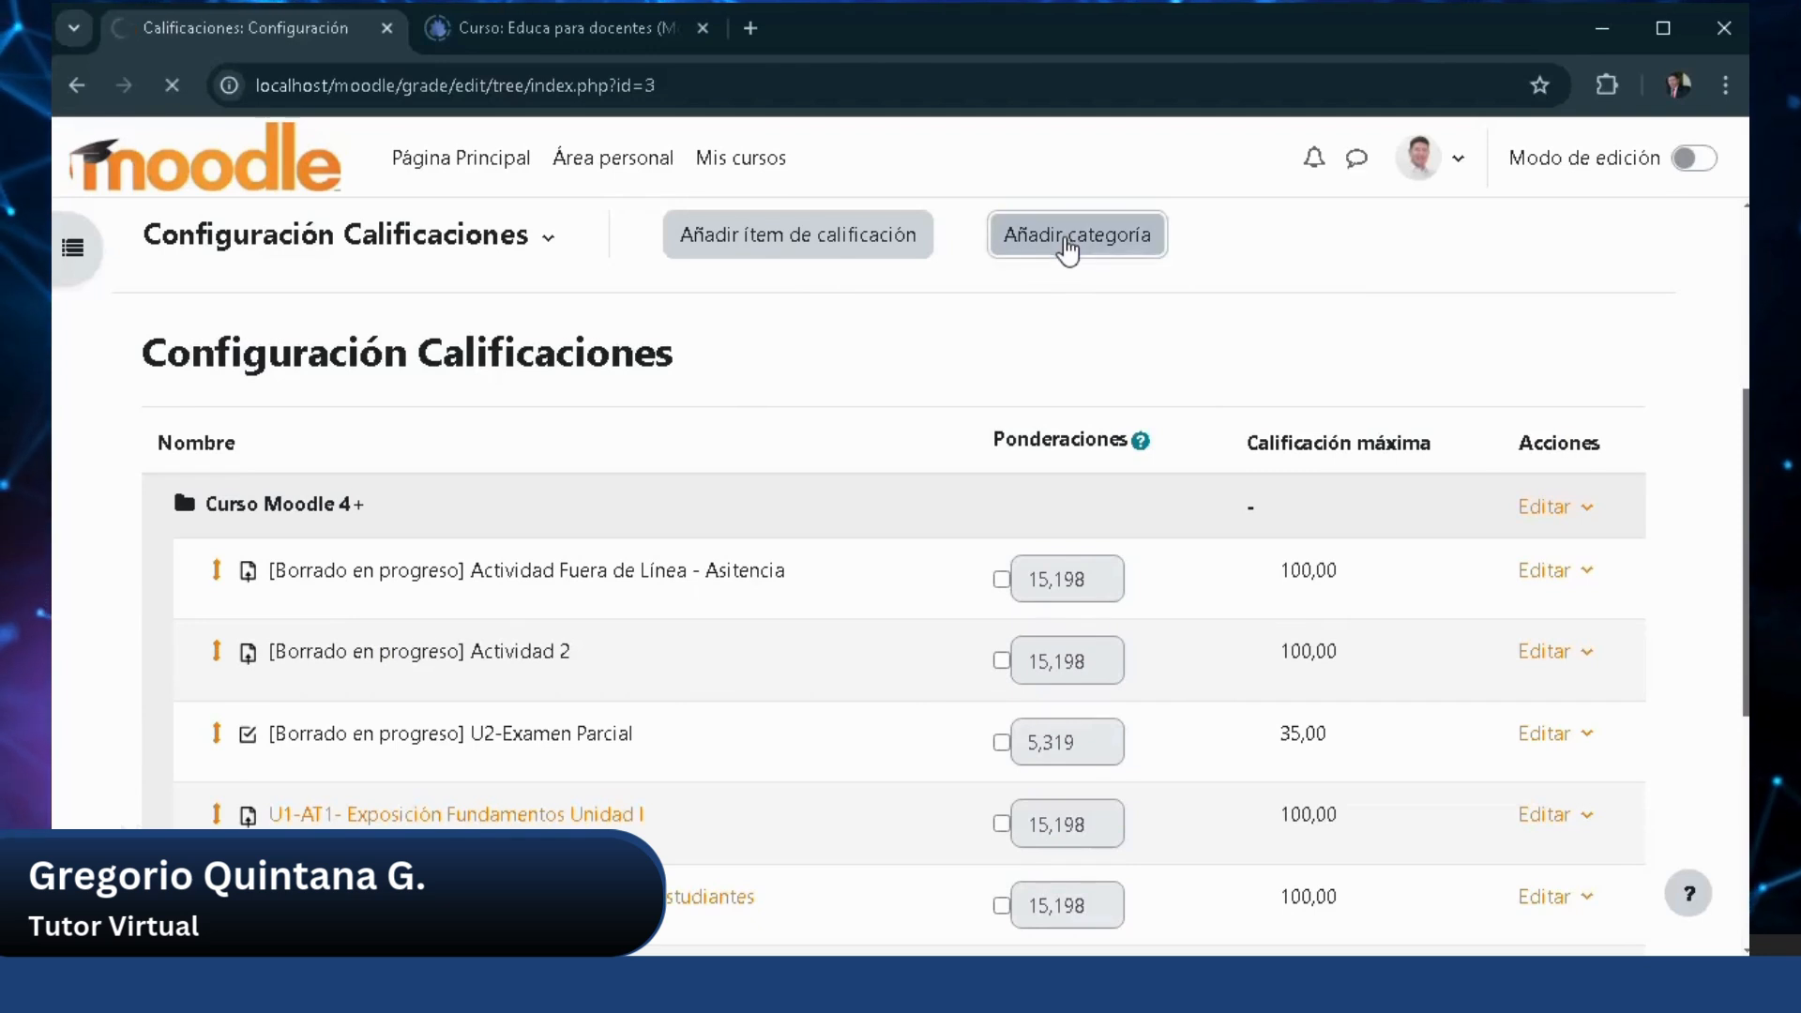
left_click_drag(1748, 7, 1032, 143)
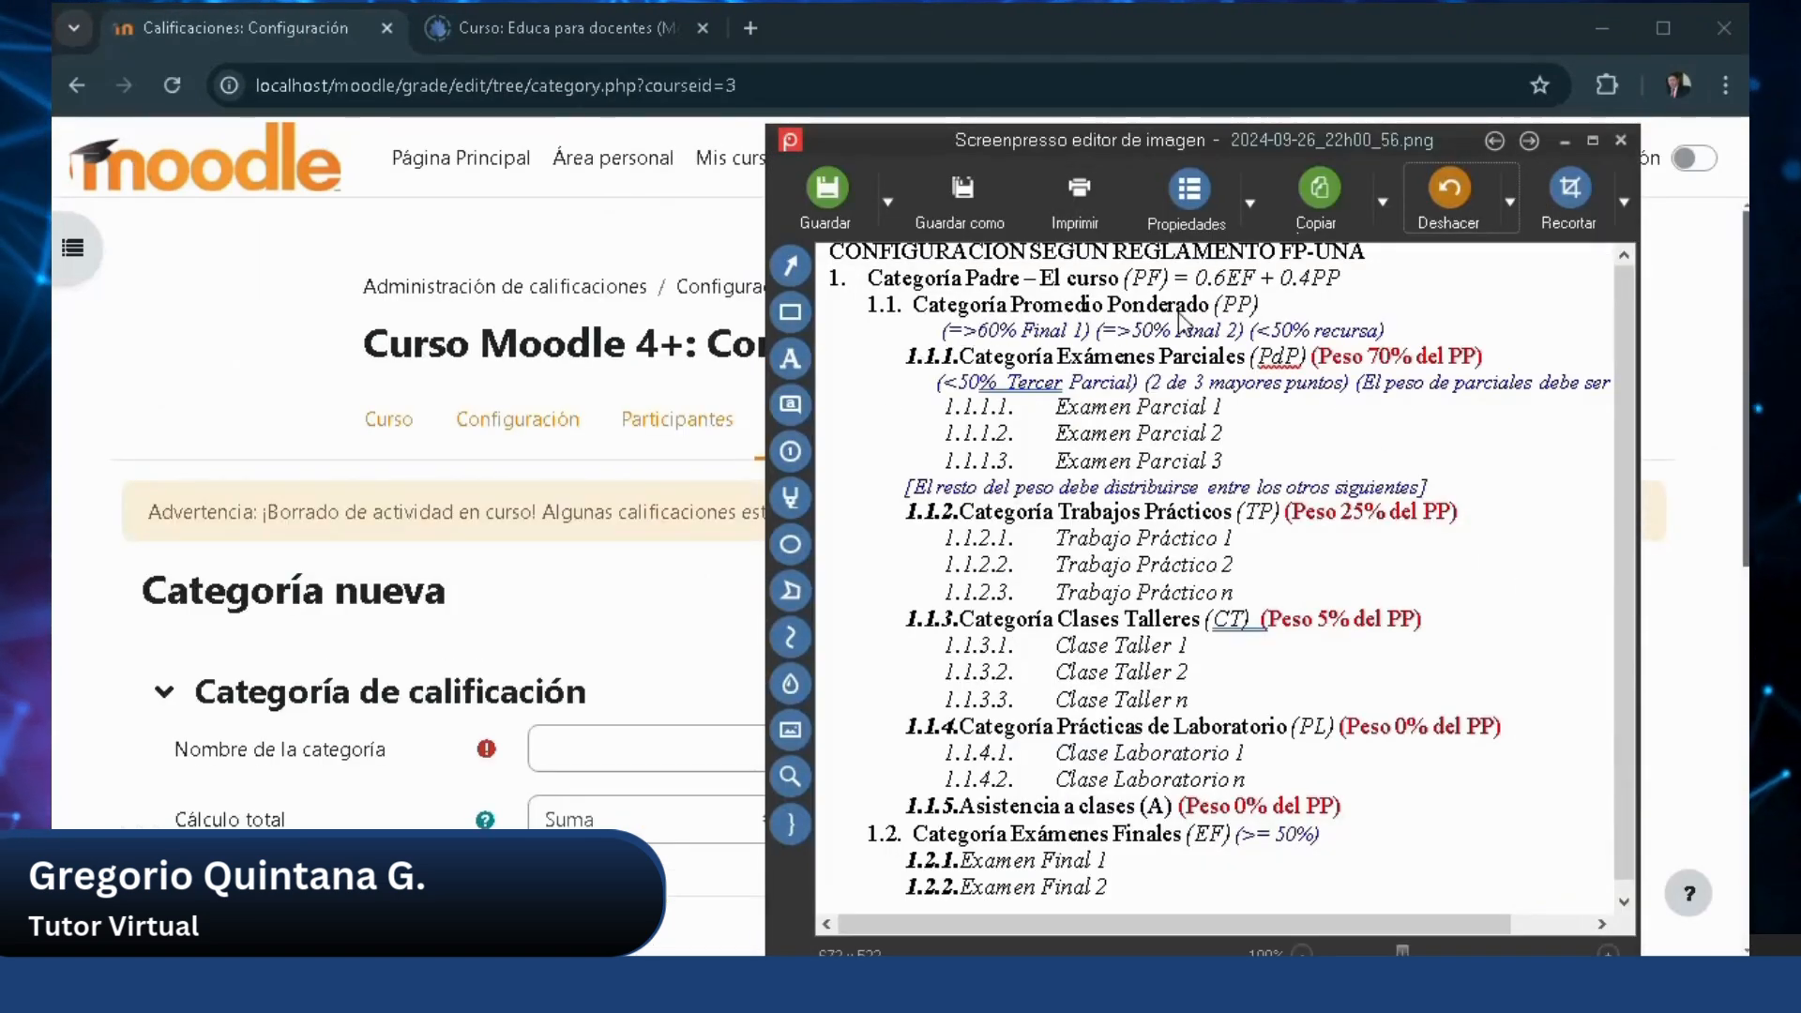
left_click_drag(904, 133, 1735, 2)
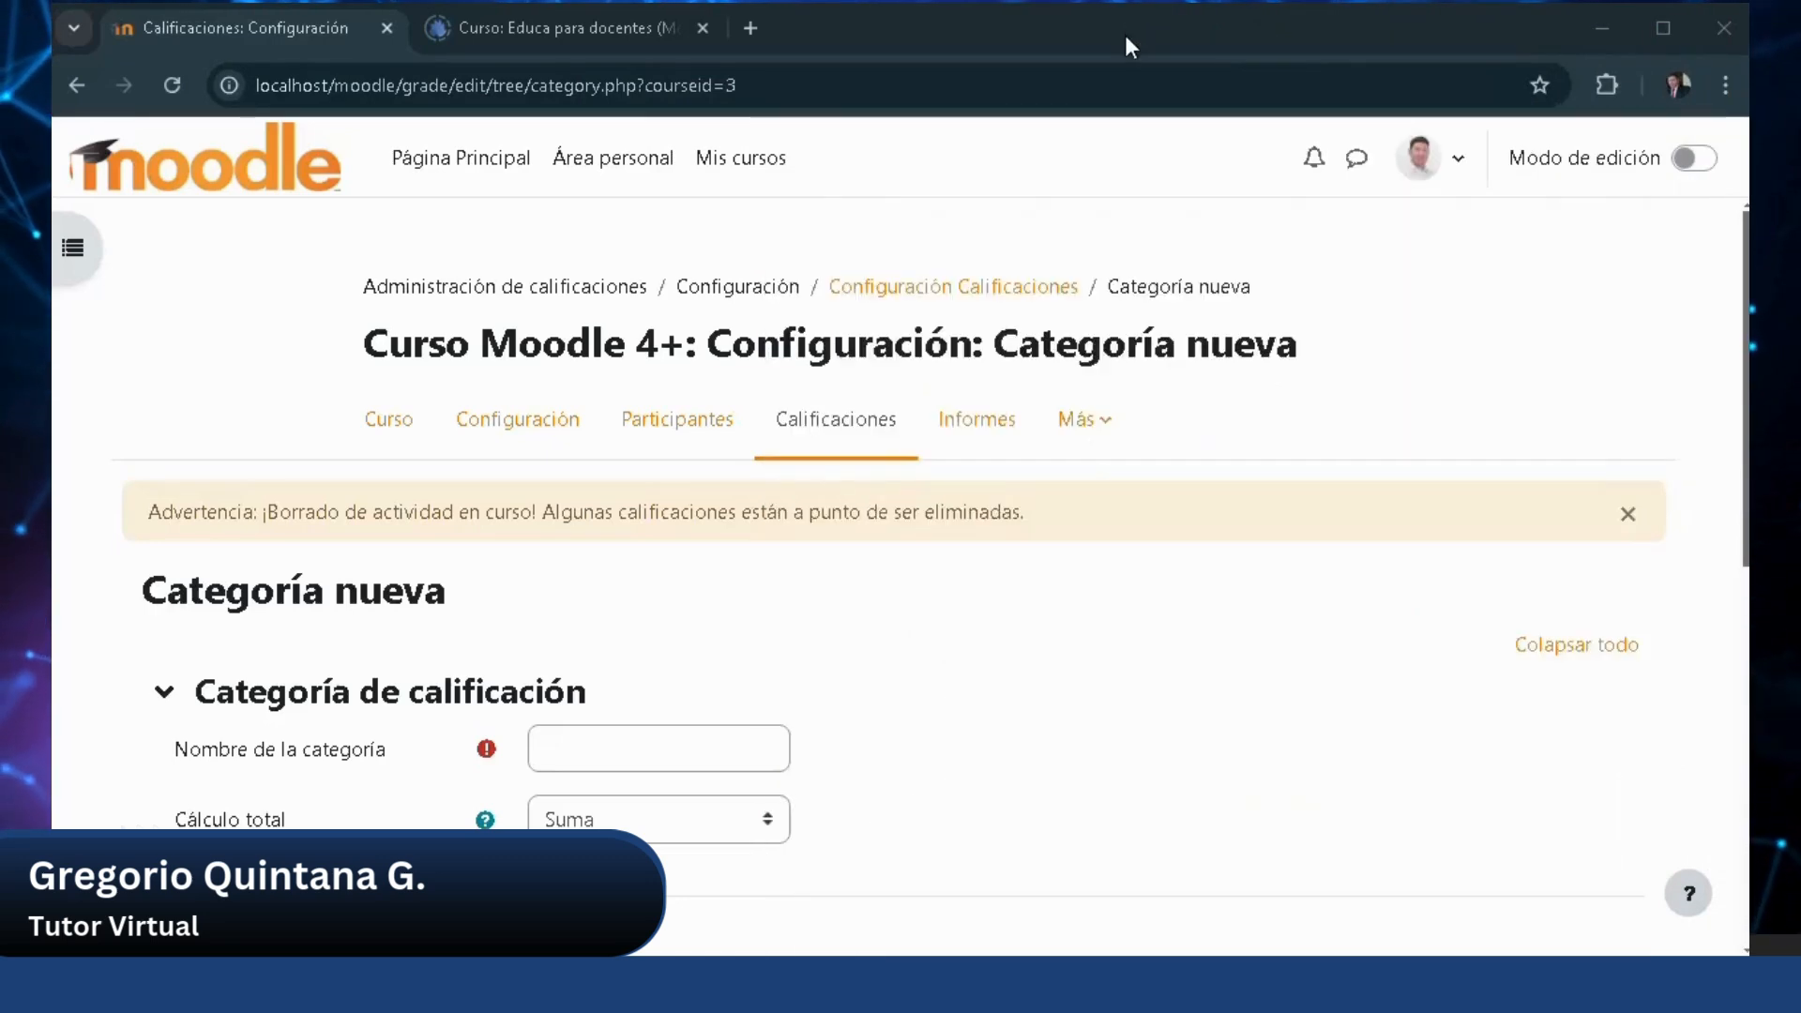
left_click(1125, 37)
Name the new category Promedio Ponderado (PP), show the additional options, and set the category total name to PP.
left_click(539, 753)
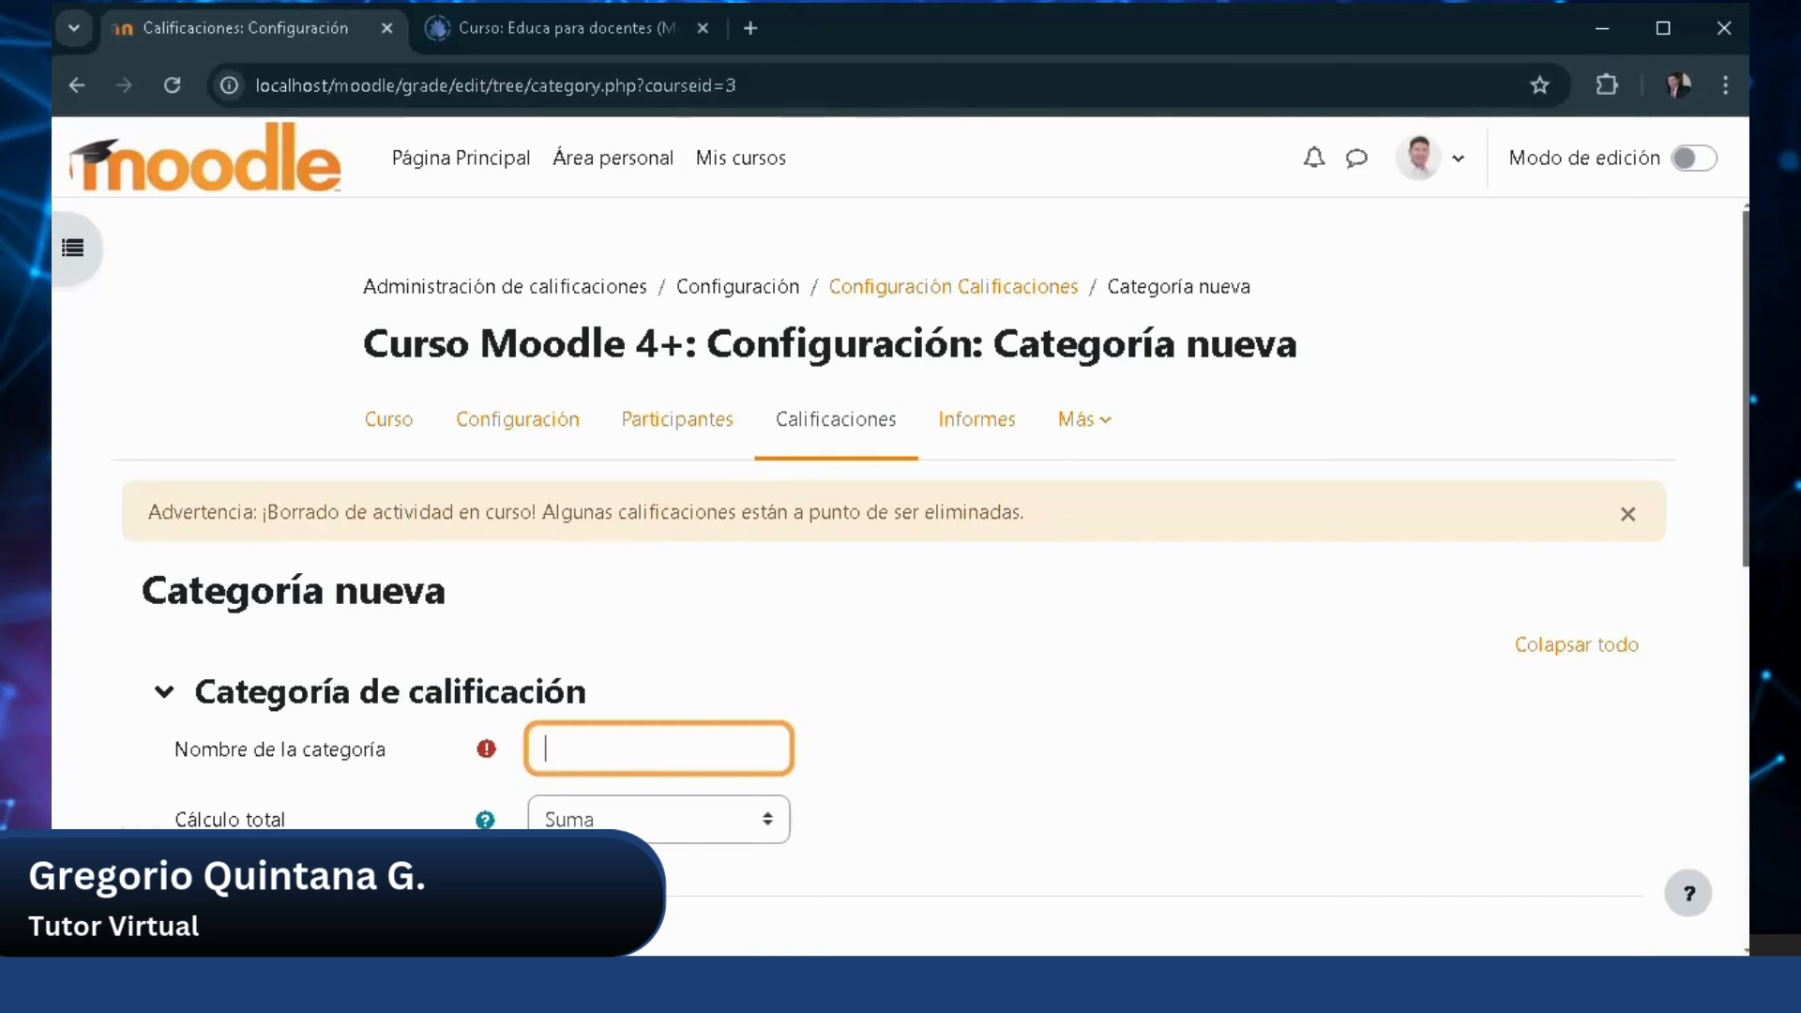
left_click(591, 980)
scroll(631, 727, "down", 1)
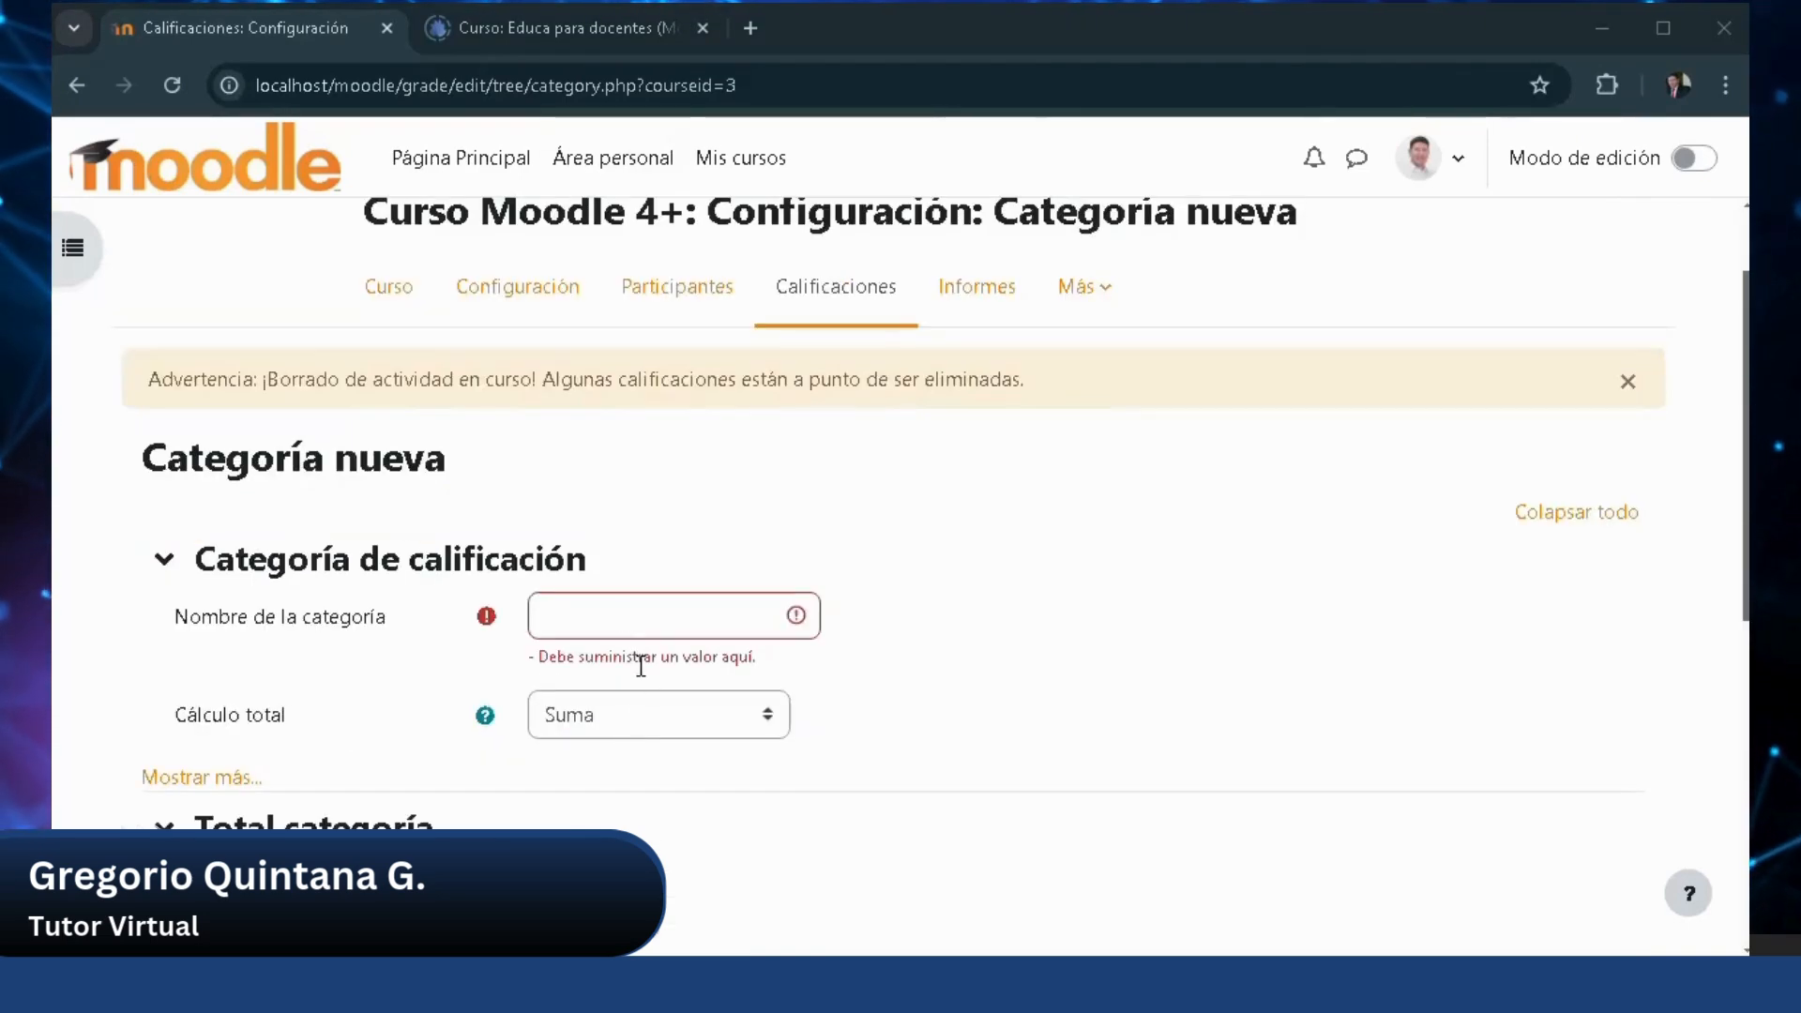
scroll(647, 645, "down", 2)
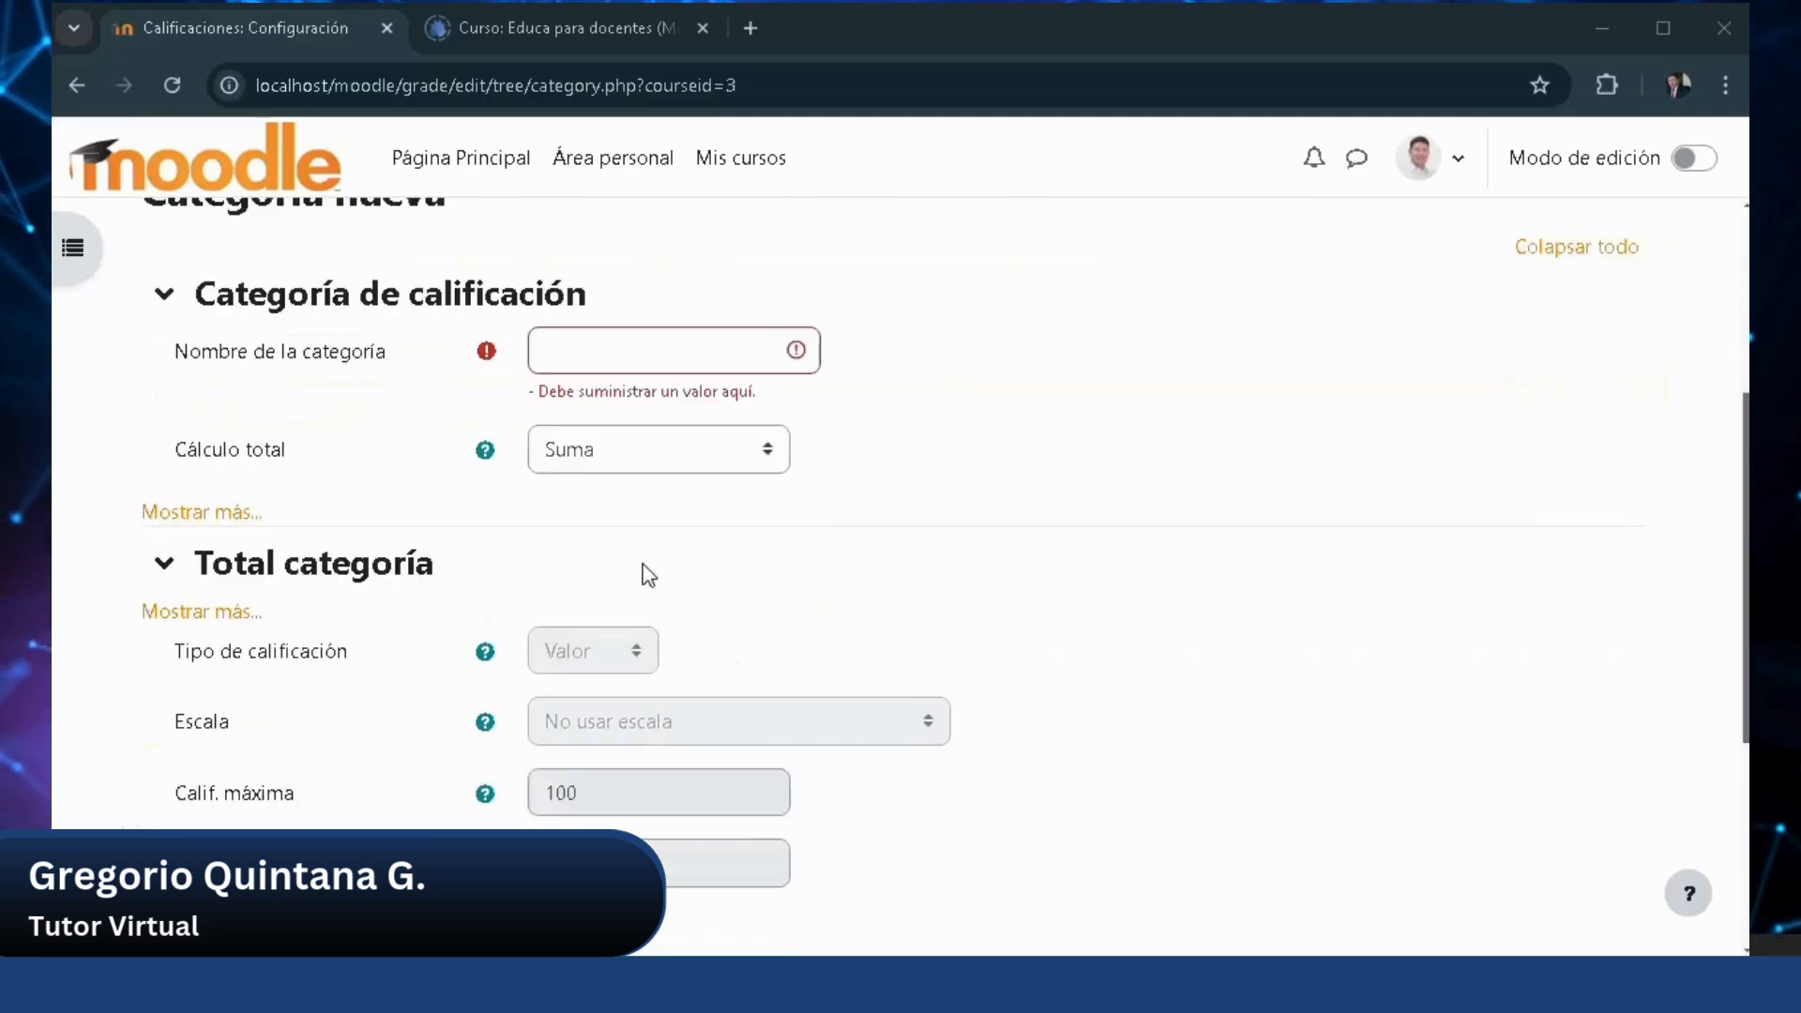
scroll(672, 466, "up", 2)
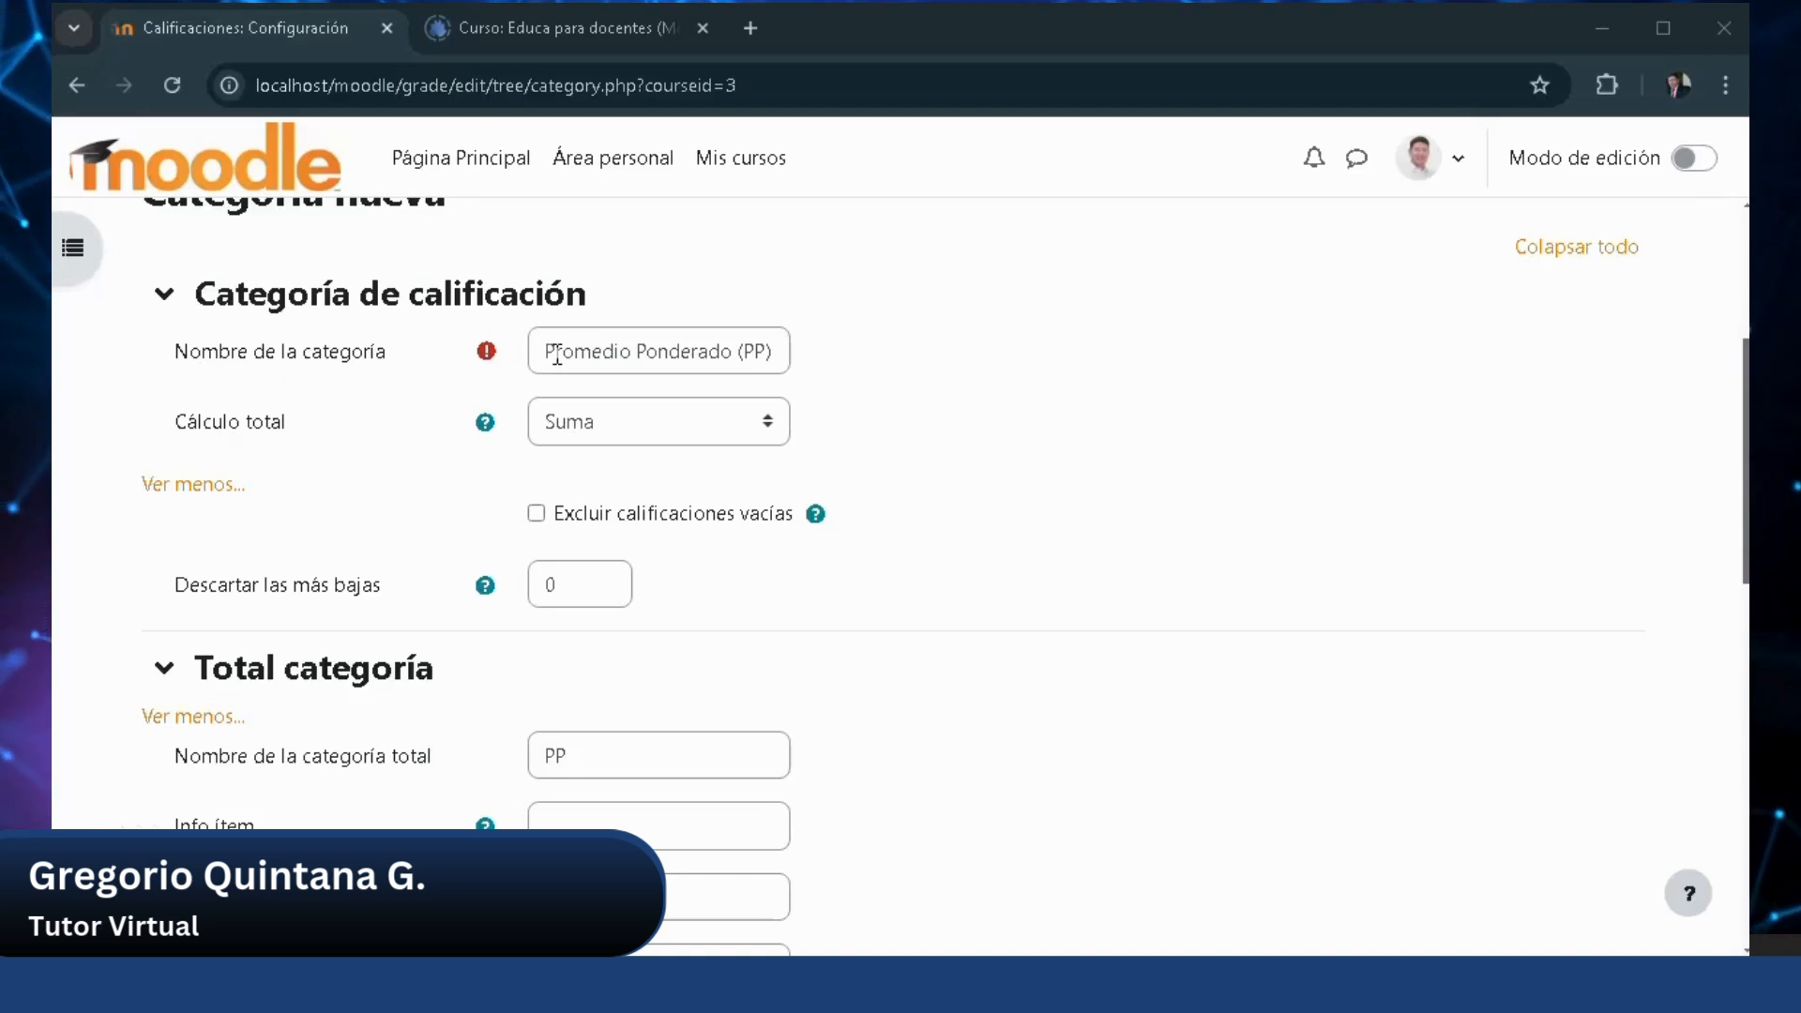
Compare the category with the grading outline and review the Cálculo total options, keeping Suma.
left_click_drag(1748, 102, 1246, 114)
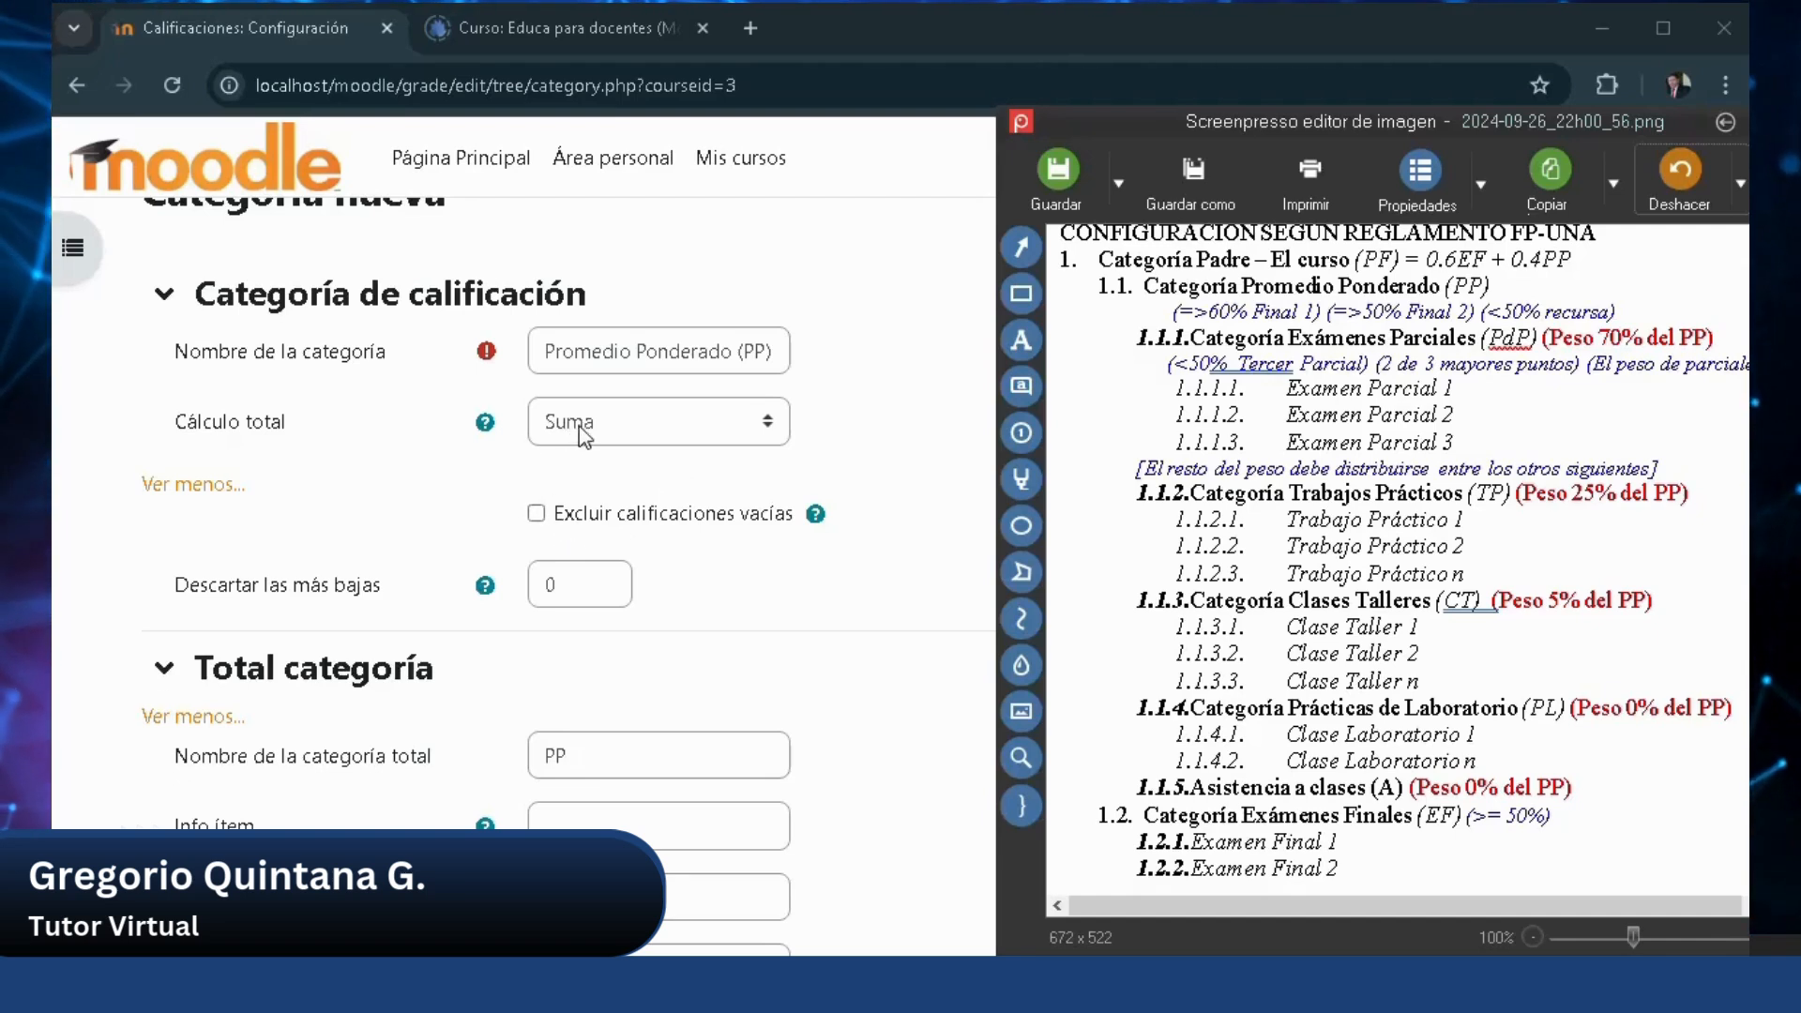
left_click(647, 437)
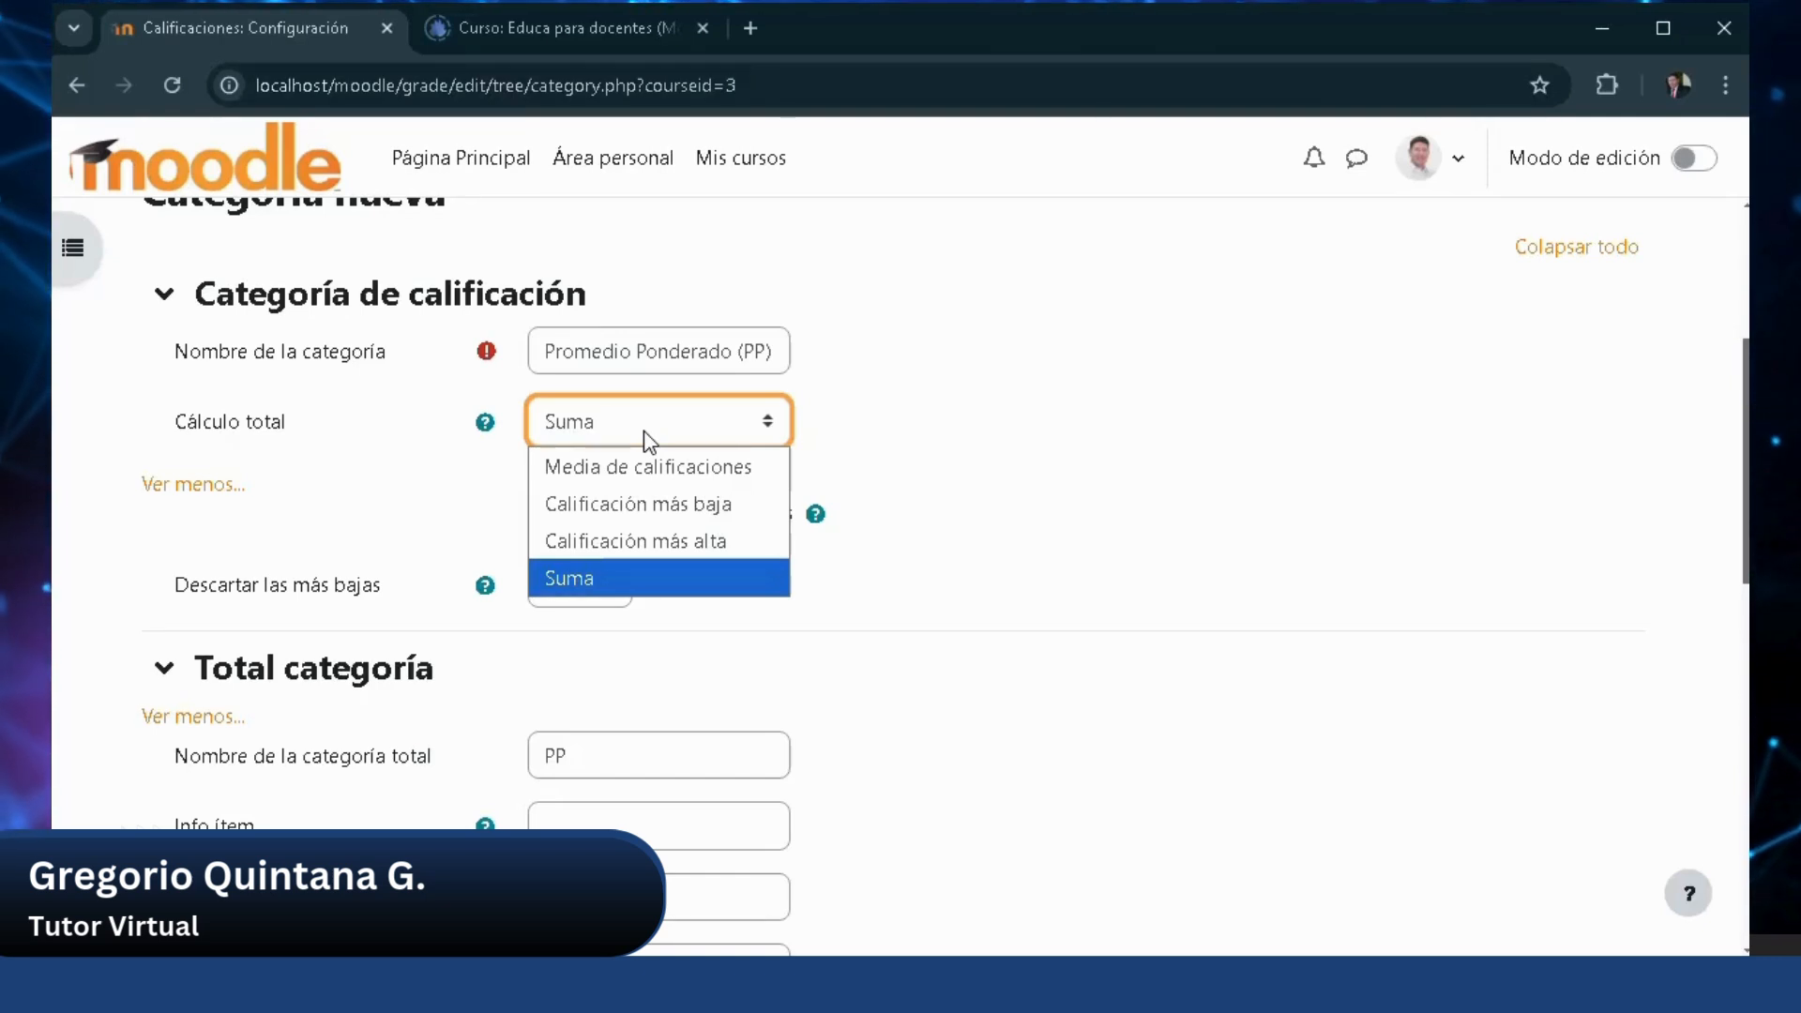
left_click(646, 439)
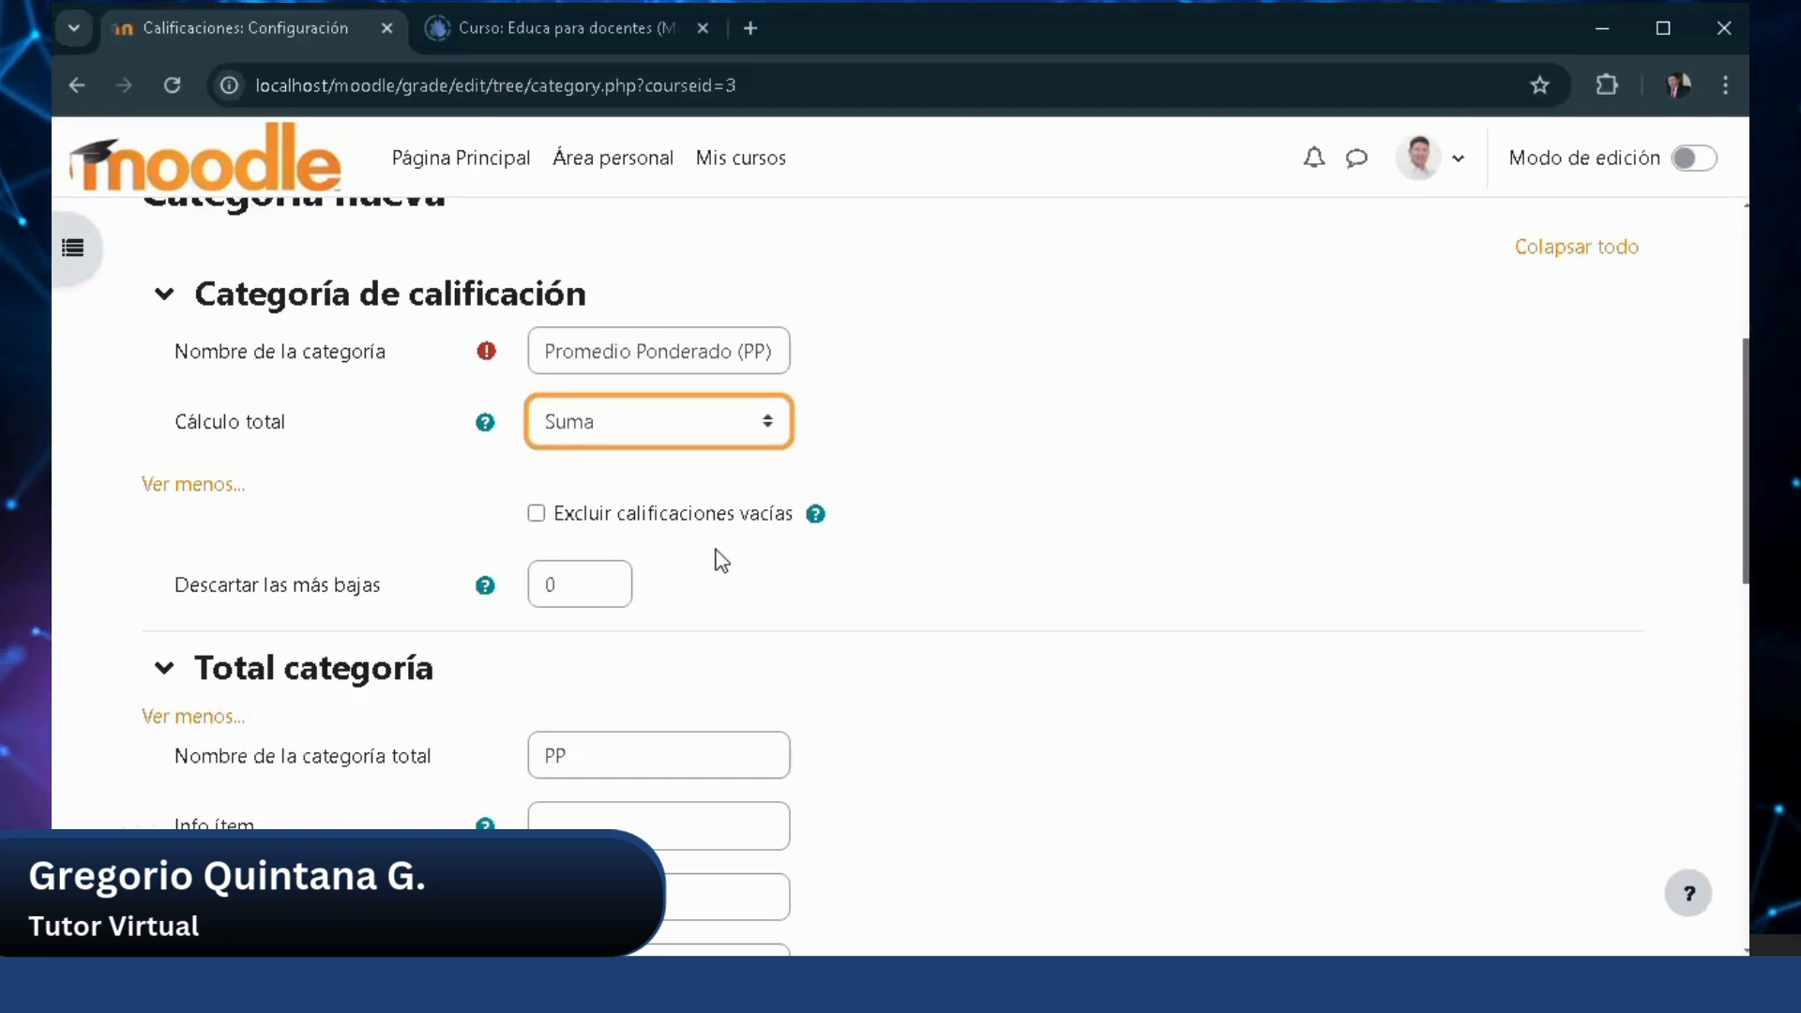
Read the help for Descartar las más bajas, try the value 2, and restore it to 0.
left_click(484, 589)
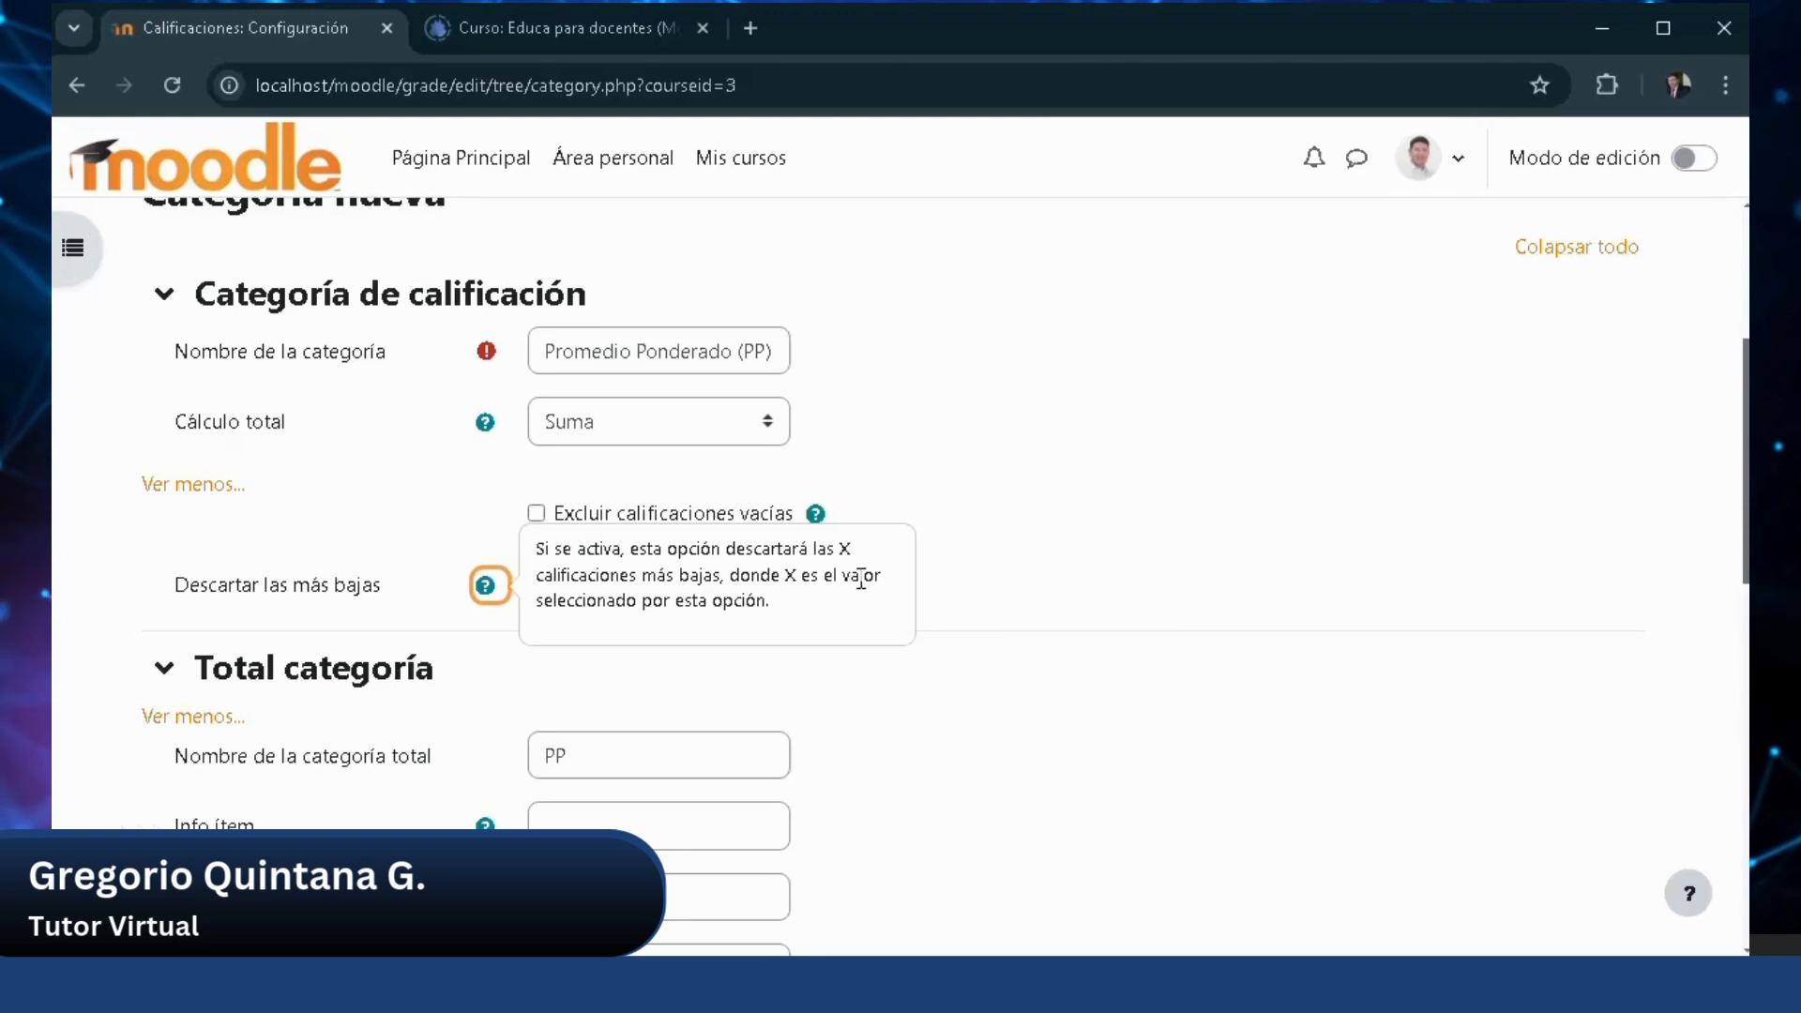
left_click(1047, 539)
left_click_drag(576, 583, 543, 573)
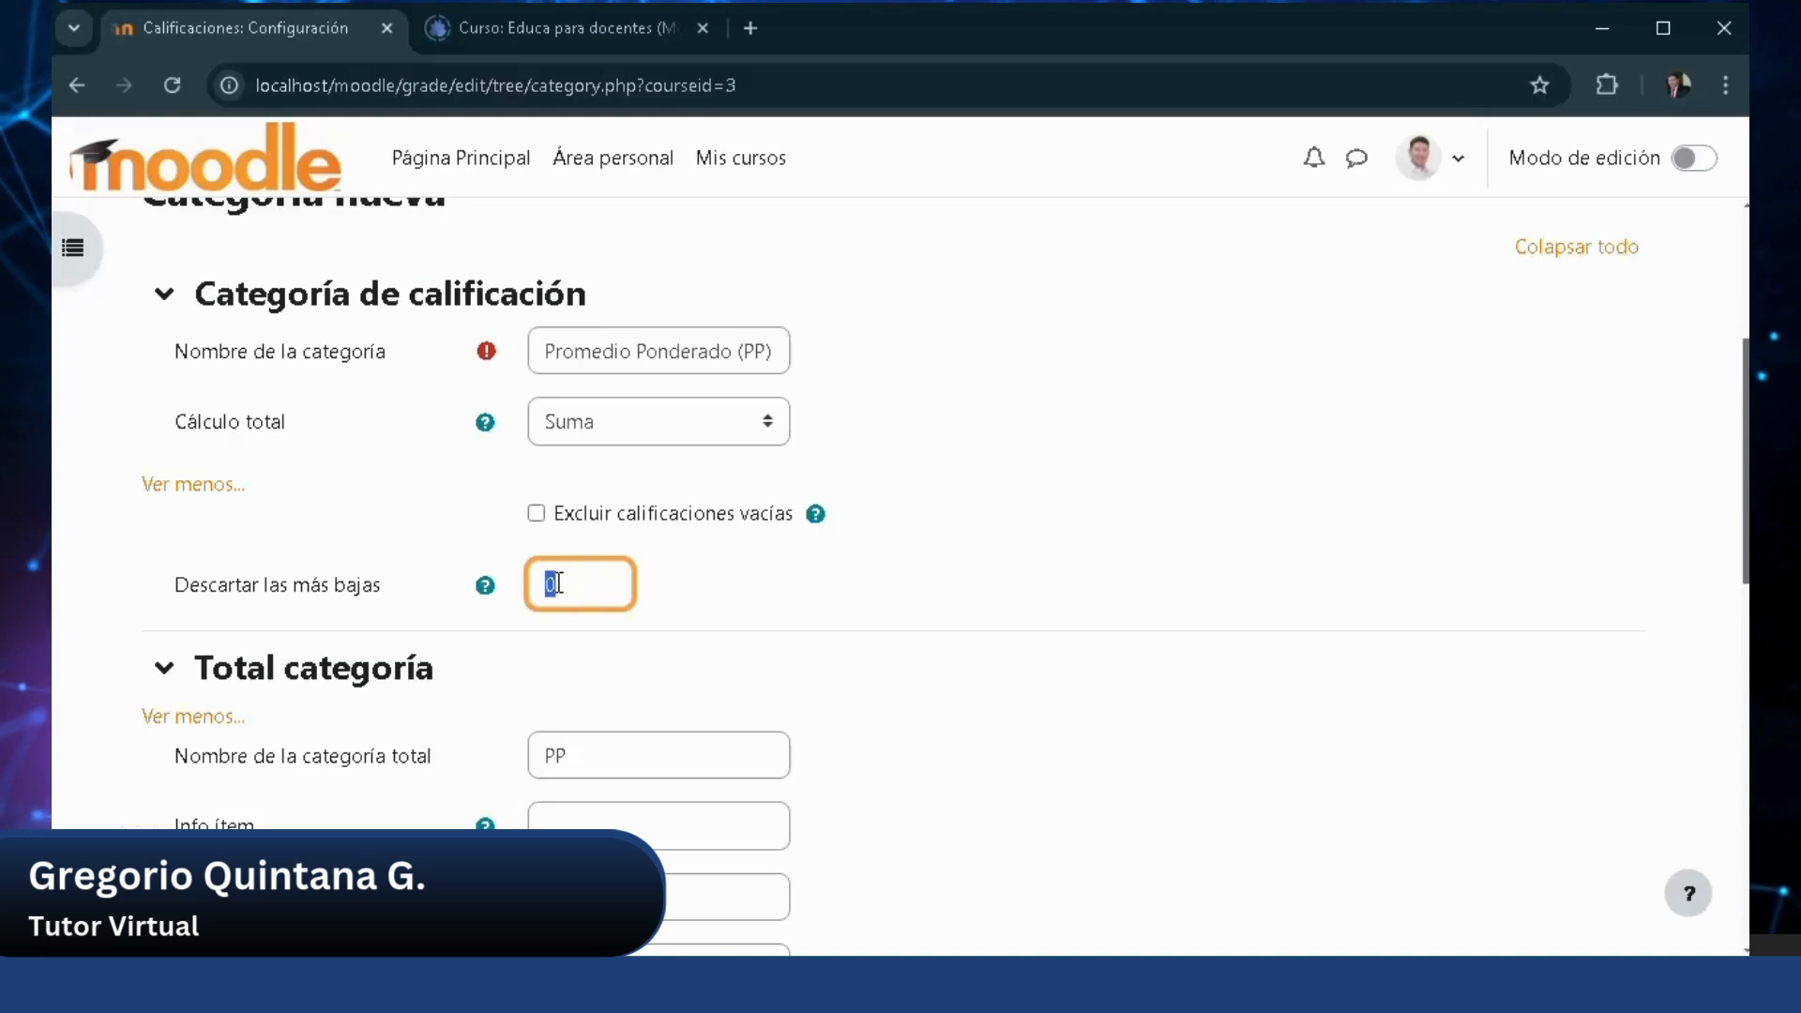
left_click(775, 591)
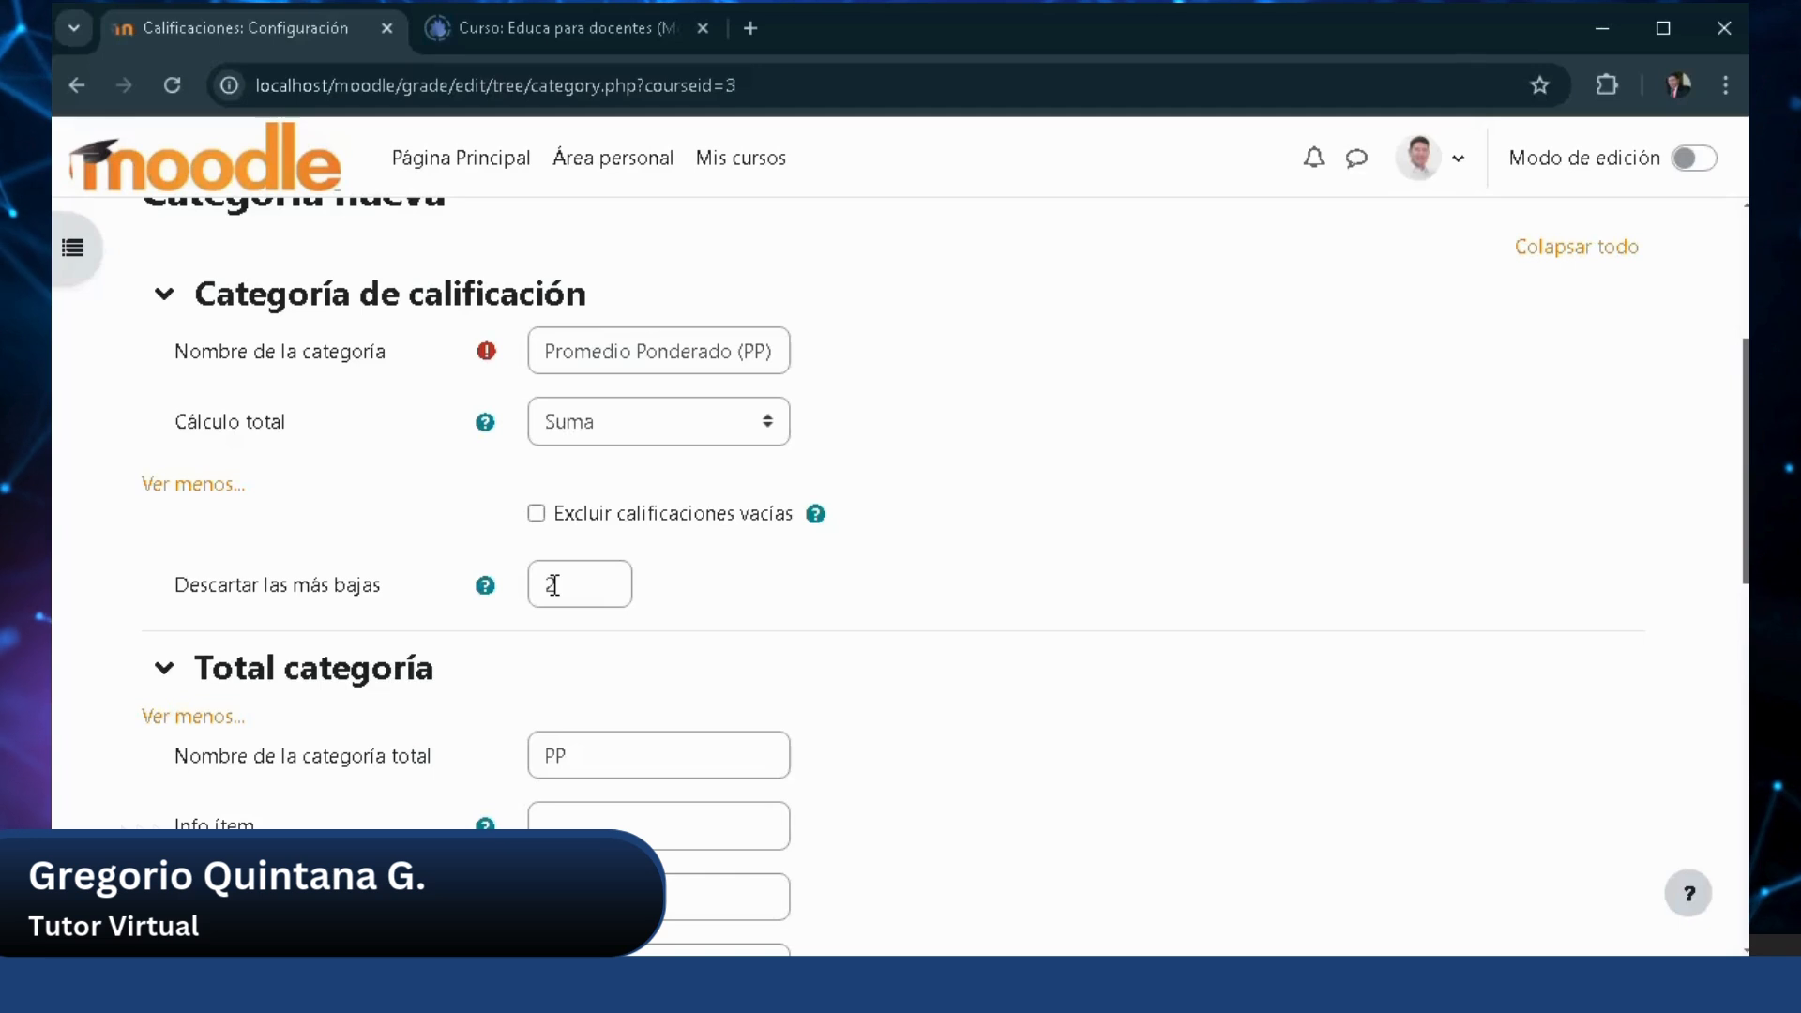
left_click_drag(553, 584, 542, 581)
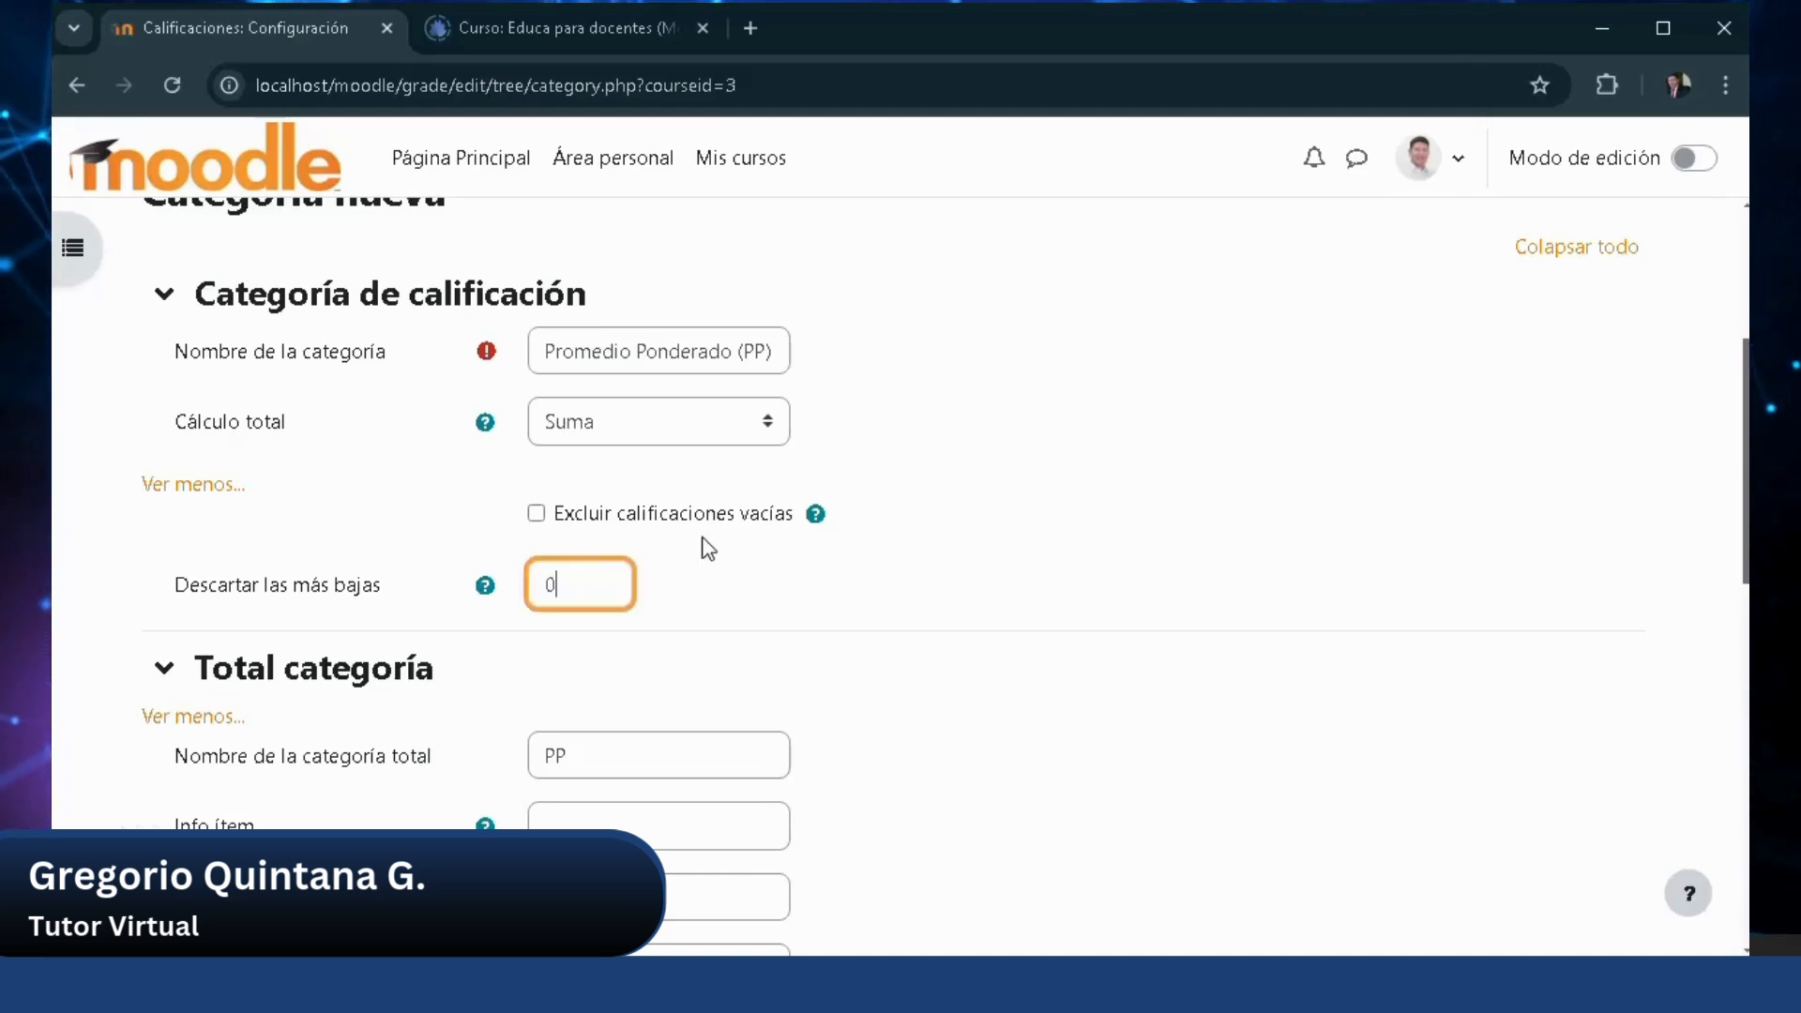
left_click(732, 580)
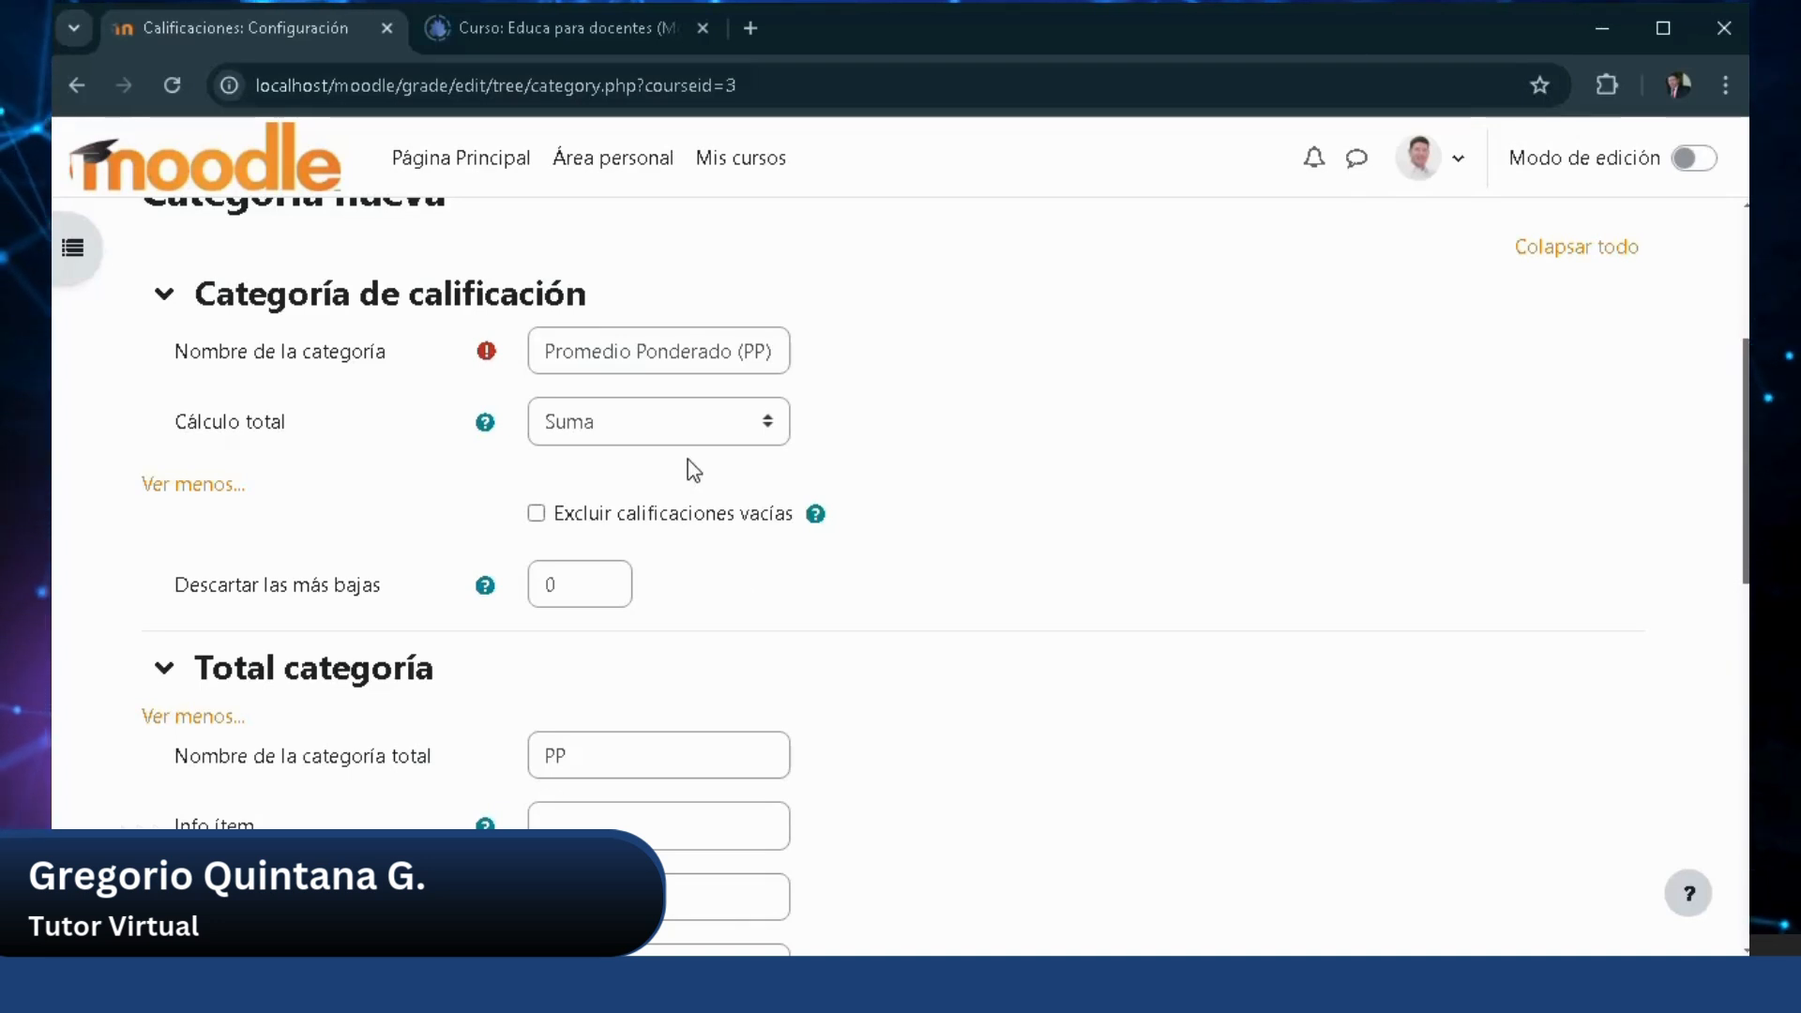
Consult the grading outline for the PP category's thresholds and set Calificación para aprobar to 50,1.
scroll(694, 541, "down", 1)
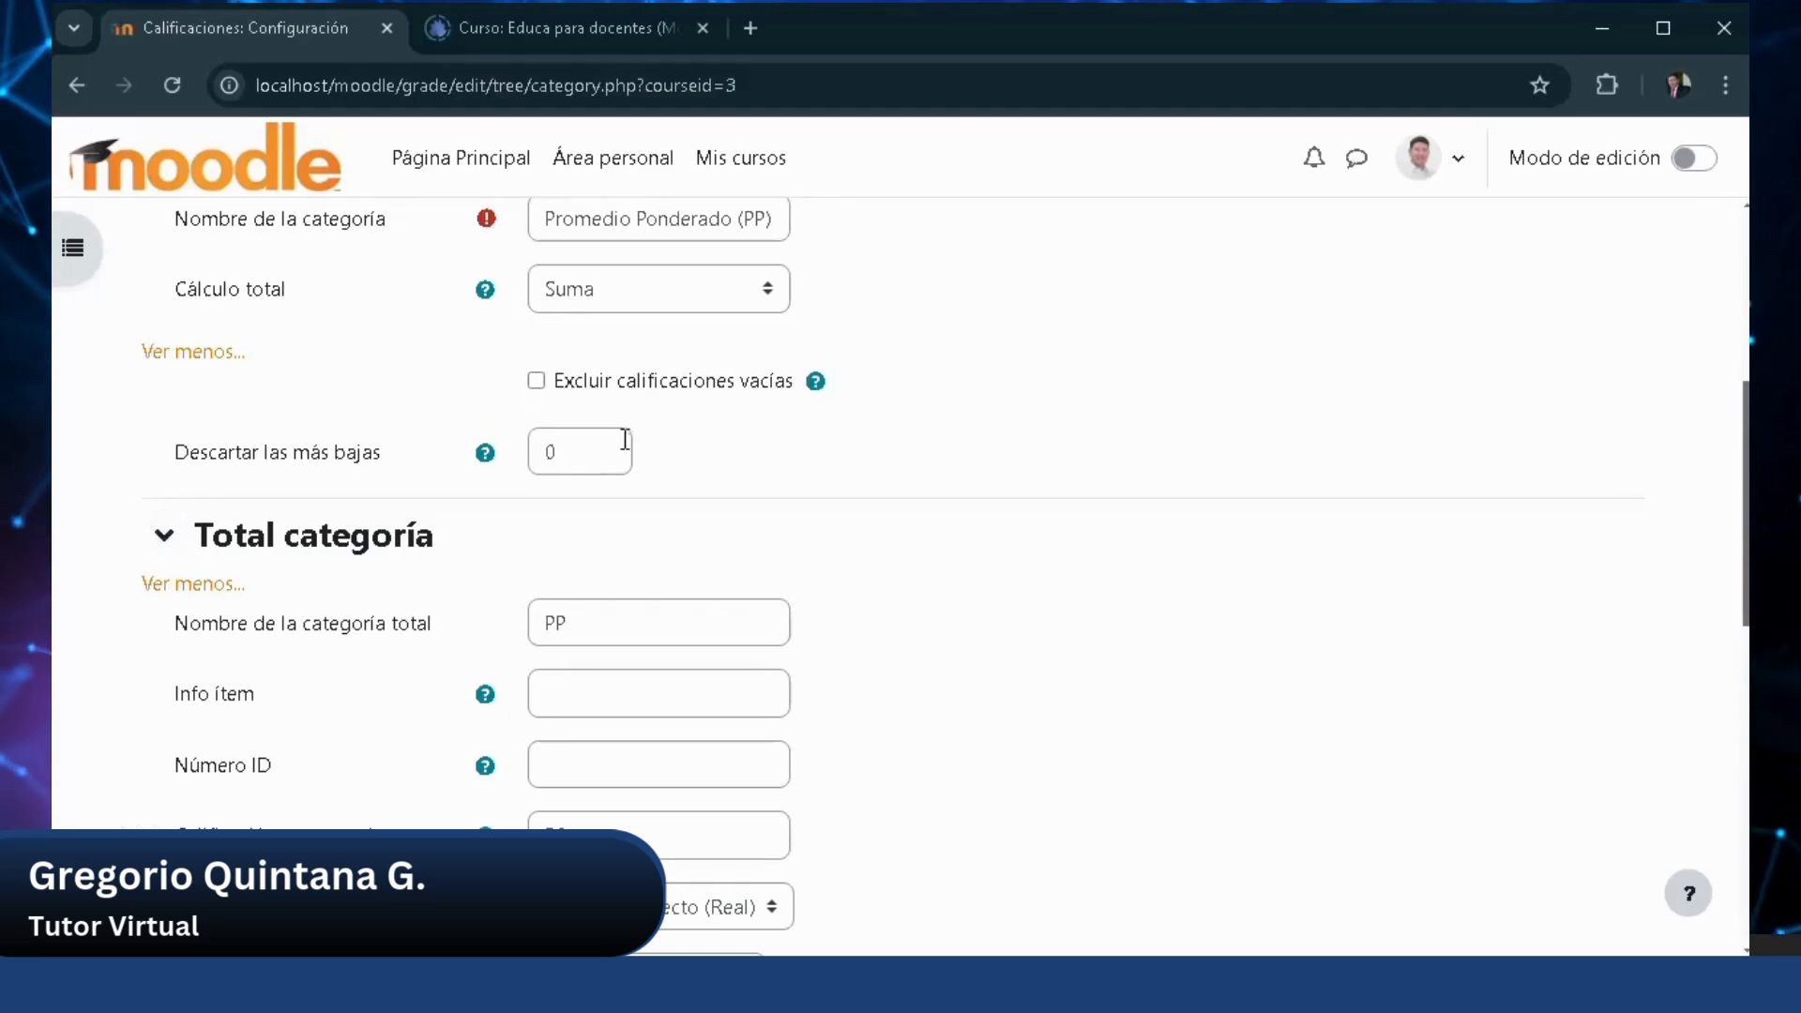
scroll(377, 611, "down", 1)
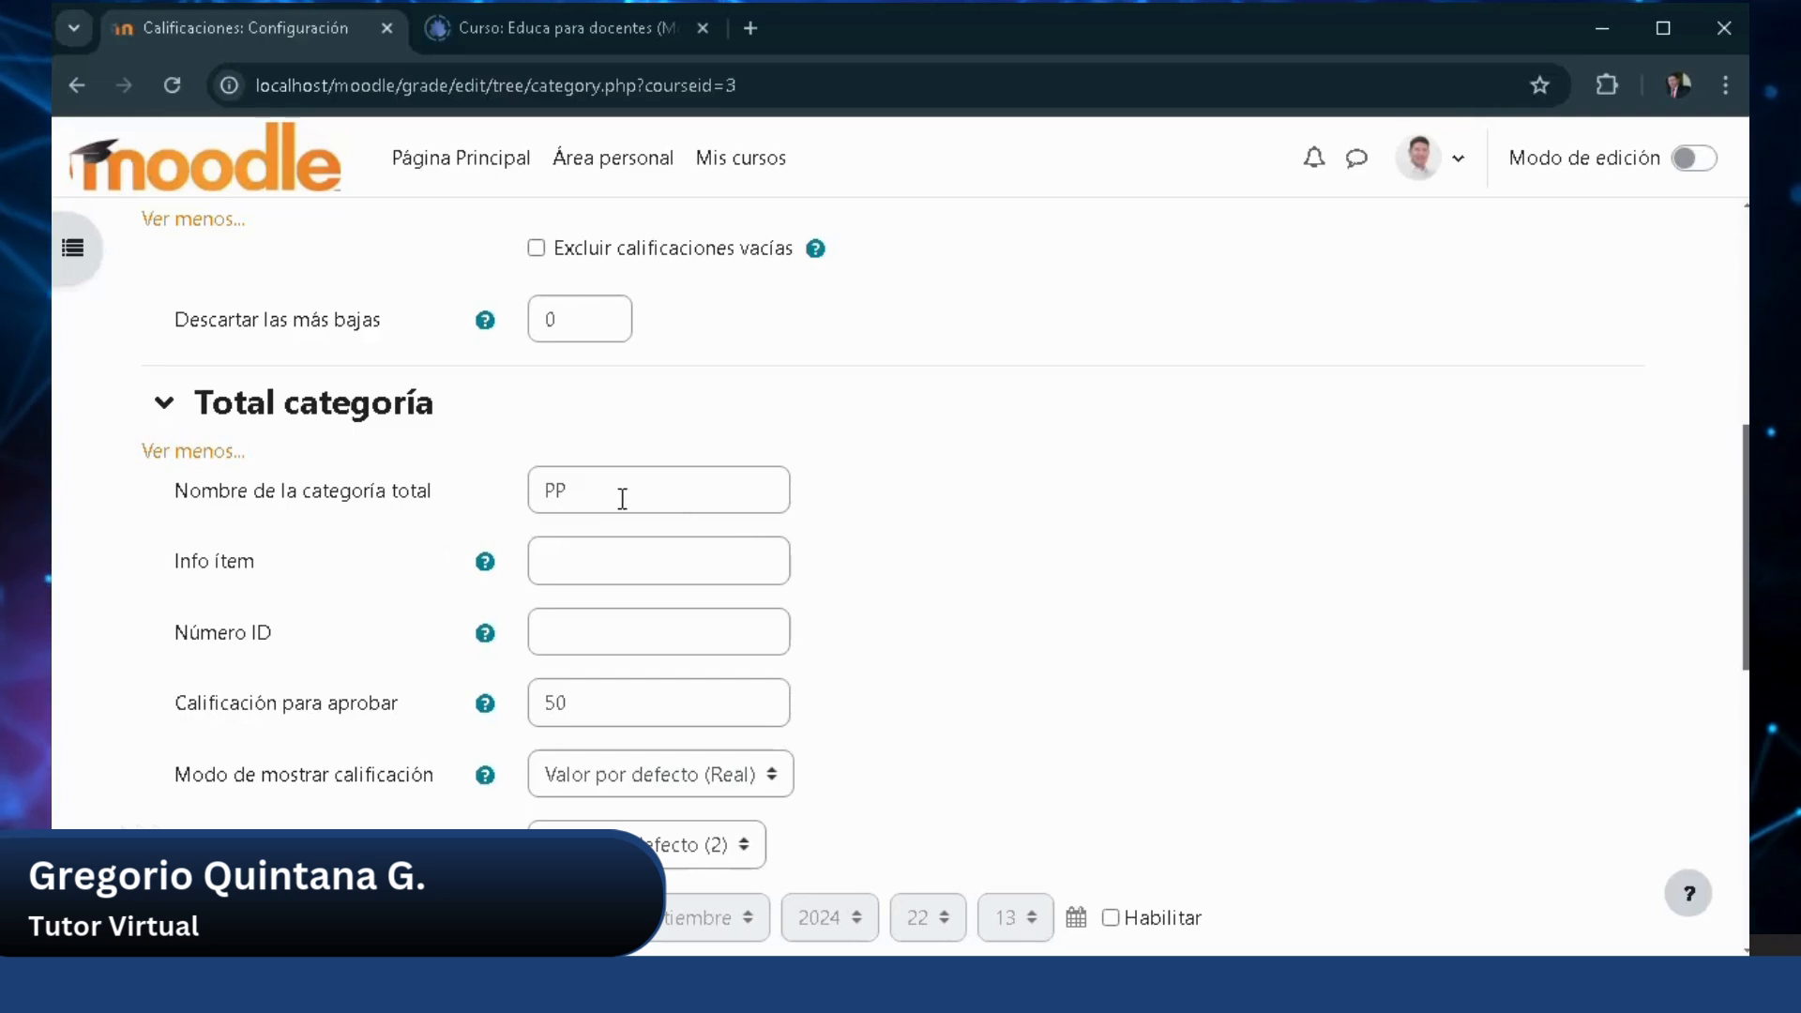
left_click_drag(583, 489, 536, 486)
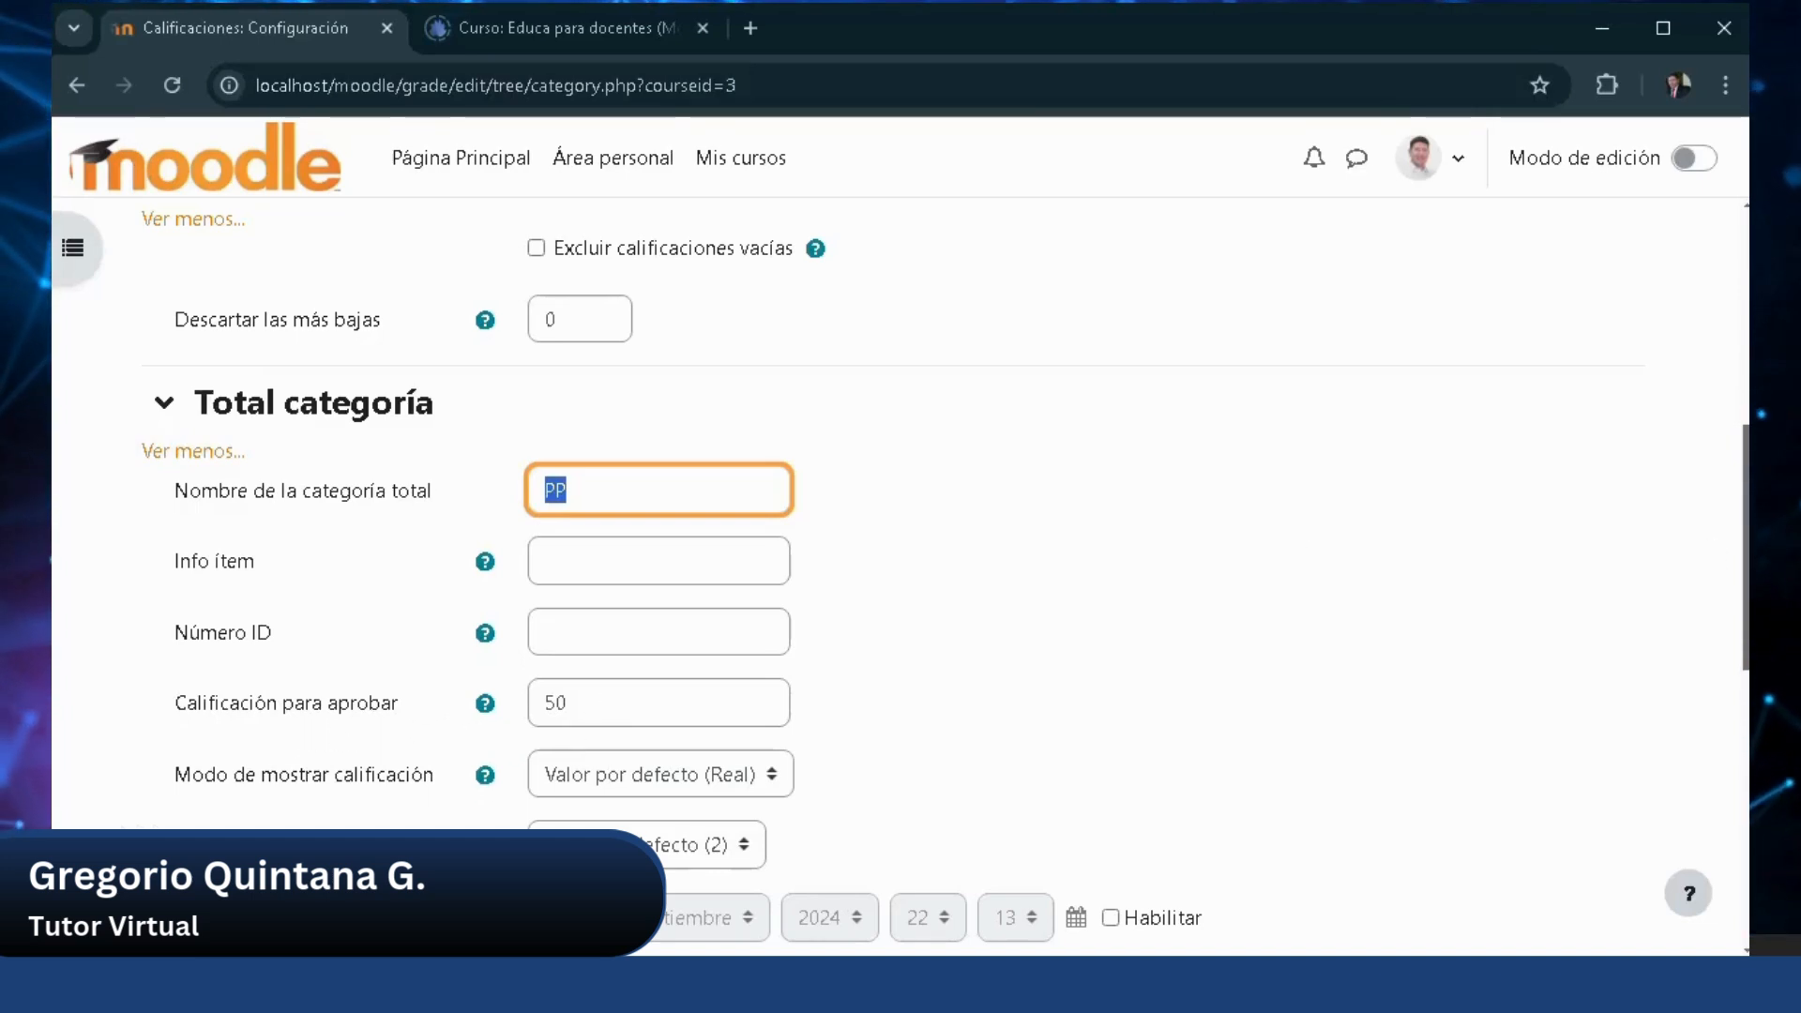
key("alt+Tab")
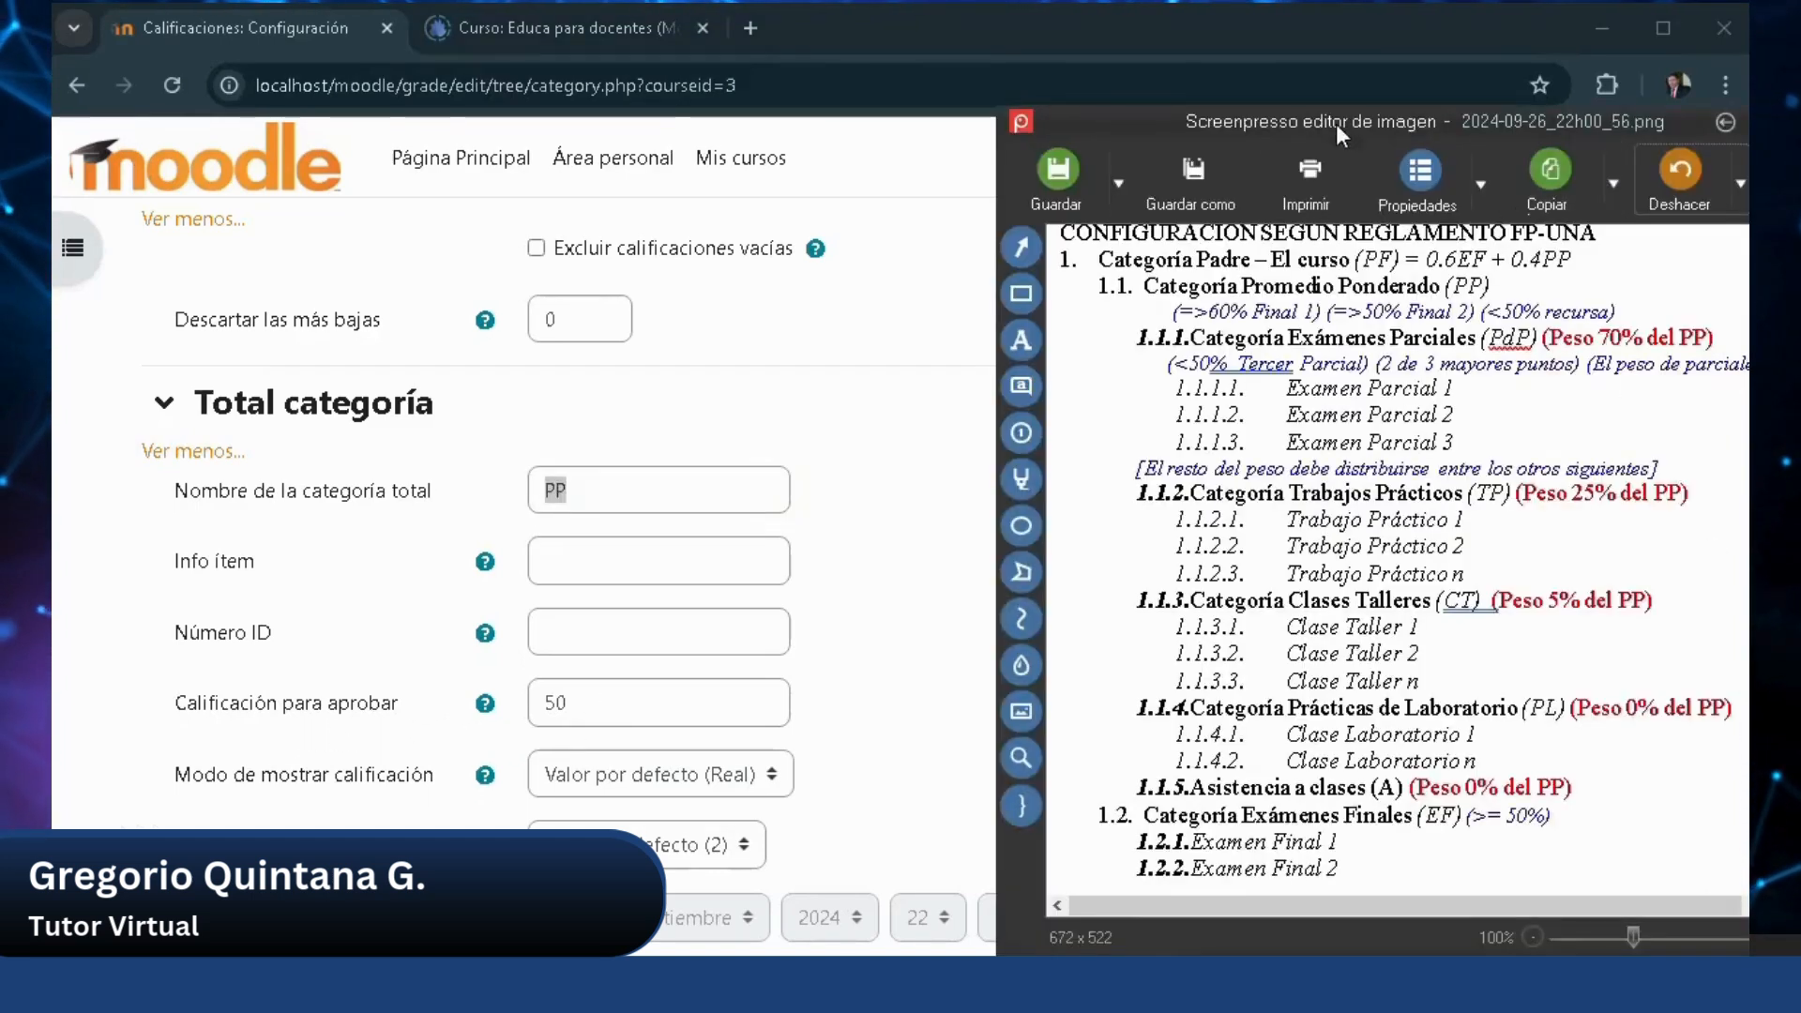
left_click_drag(1261, 131, 1135, 117)
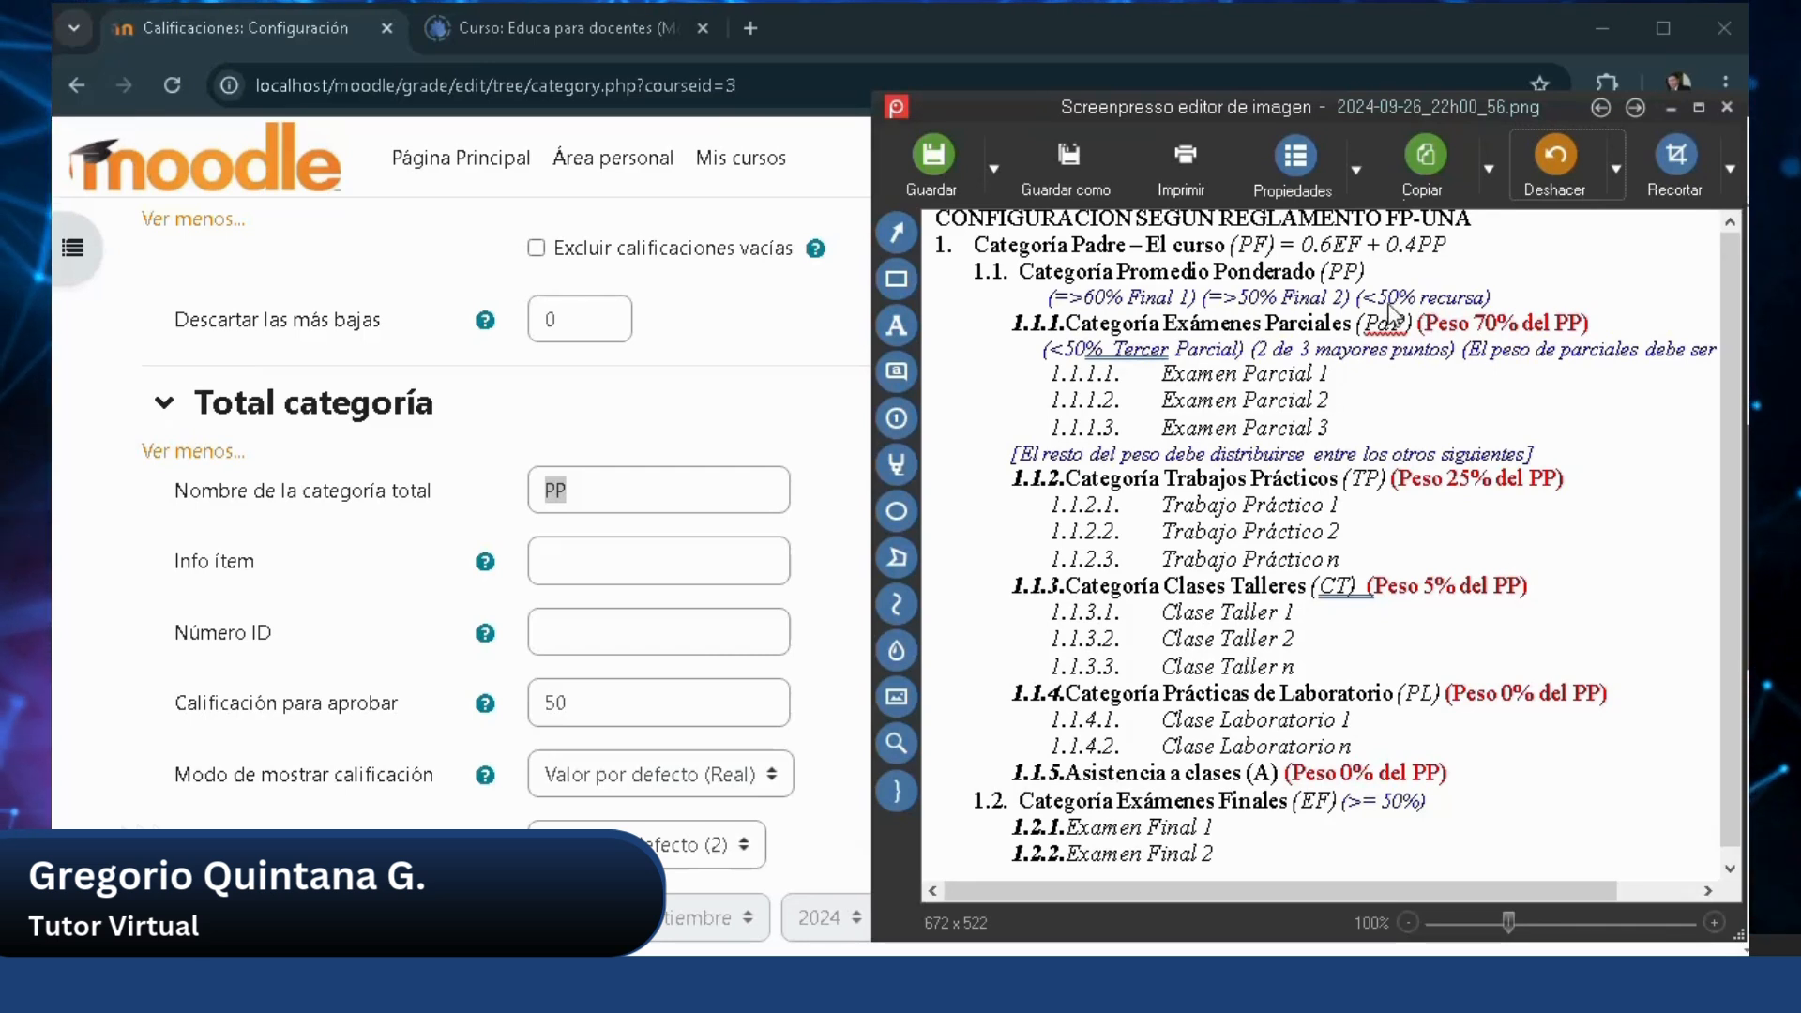
left_click(556, 701)
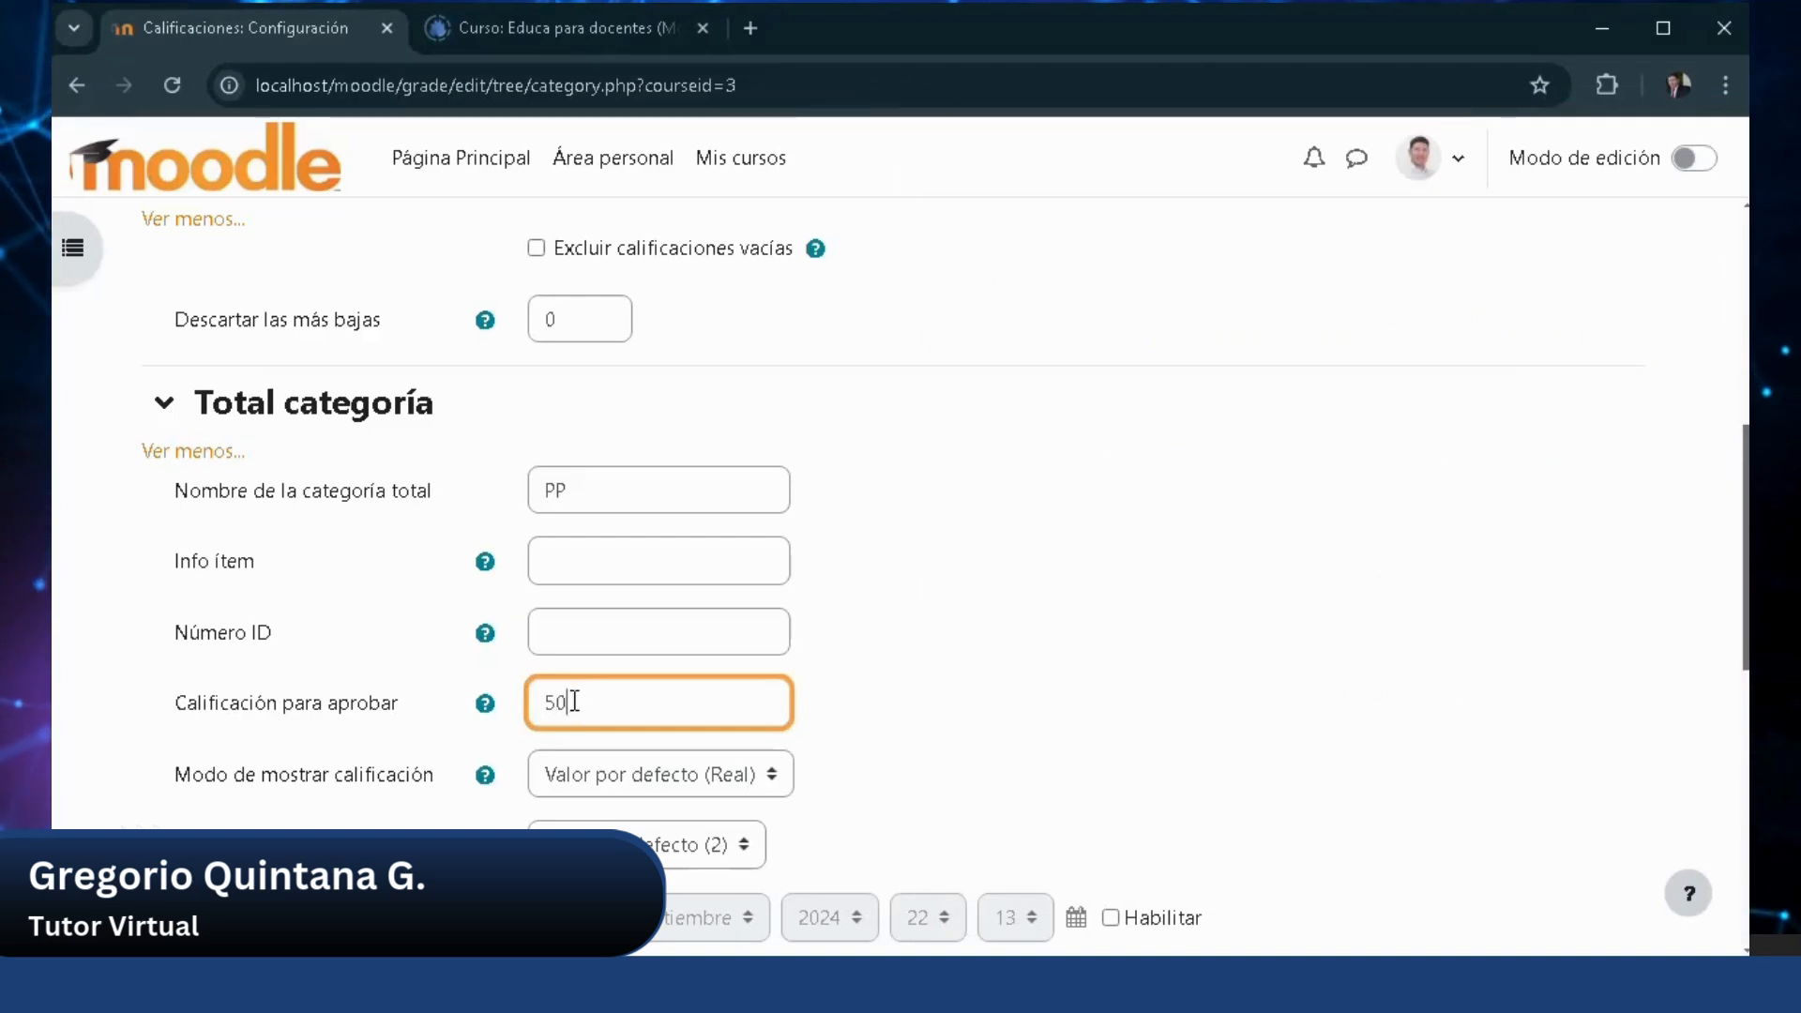
type(",1")
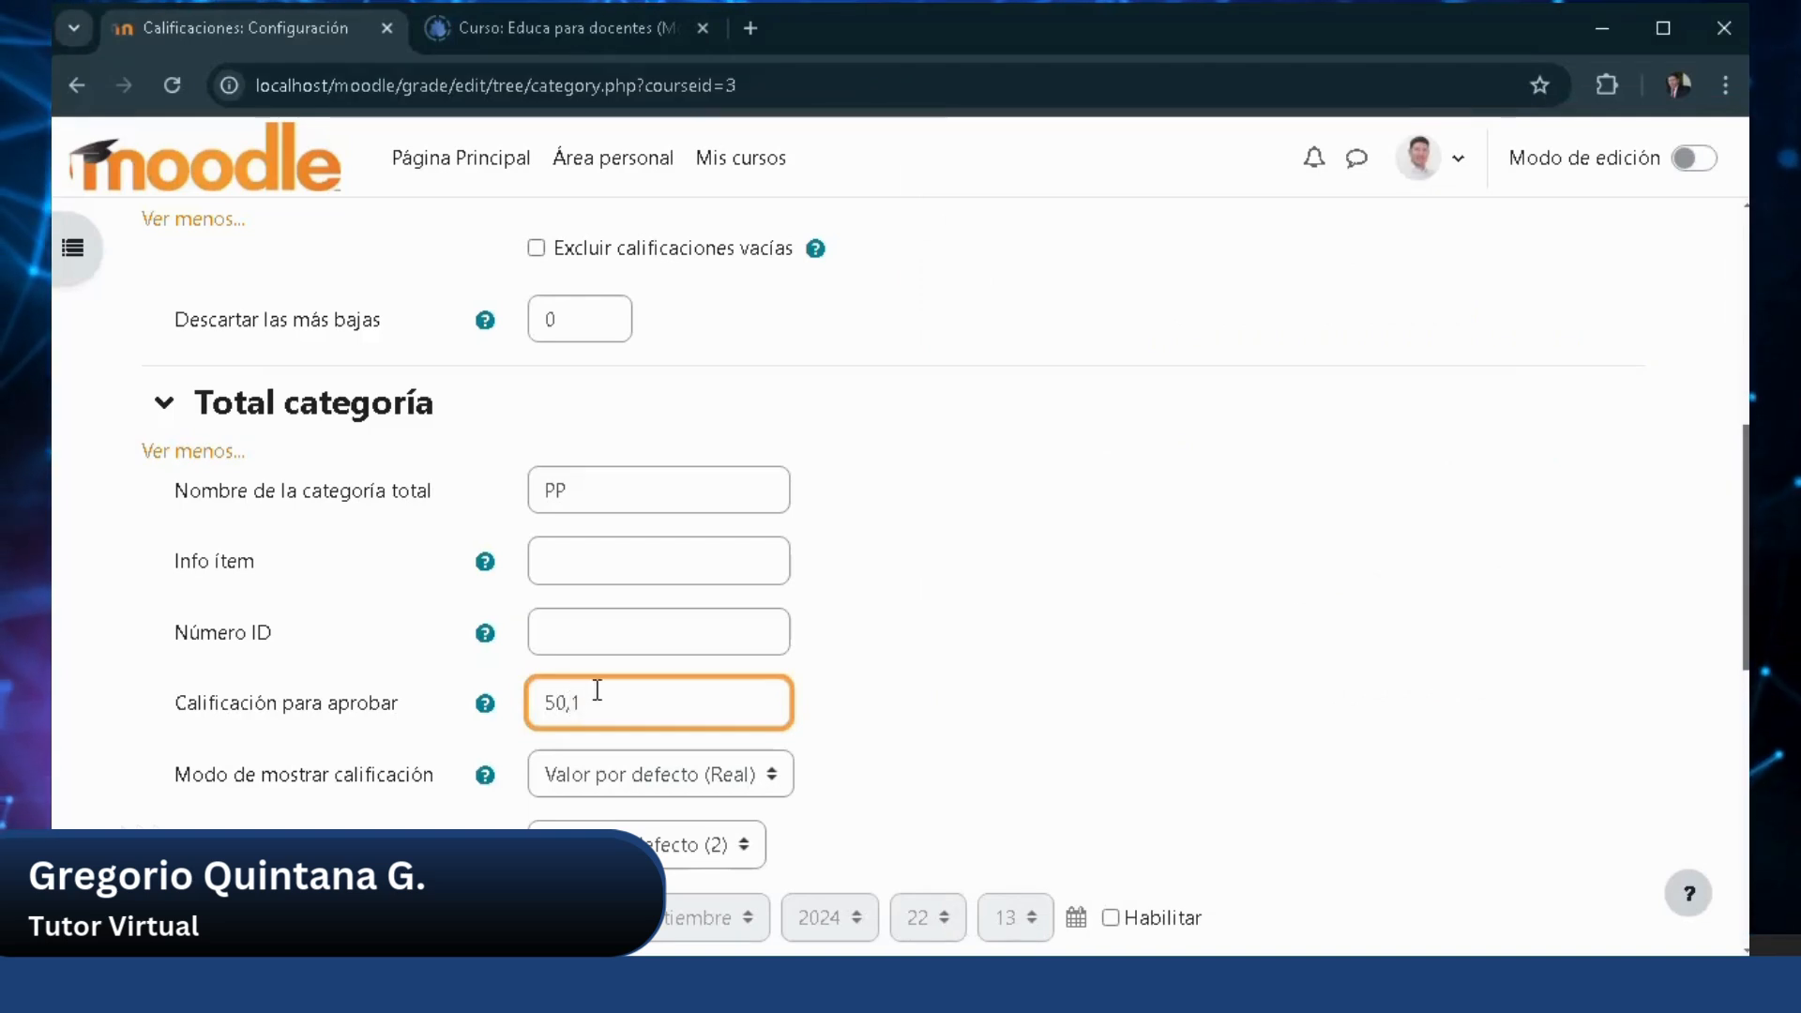
left_click(670, 629)
left_click(623, 705)
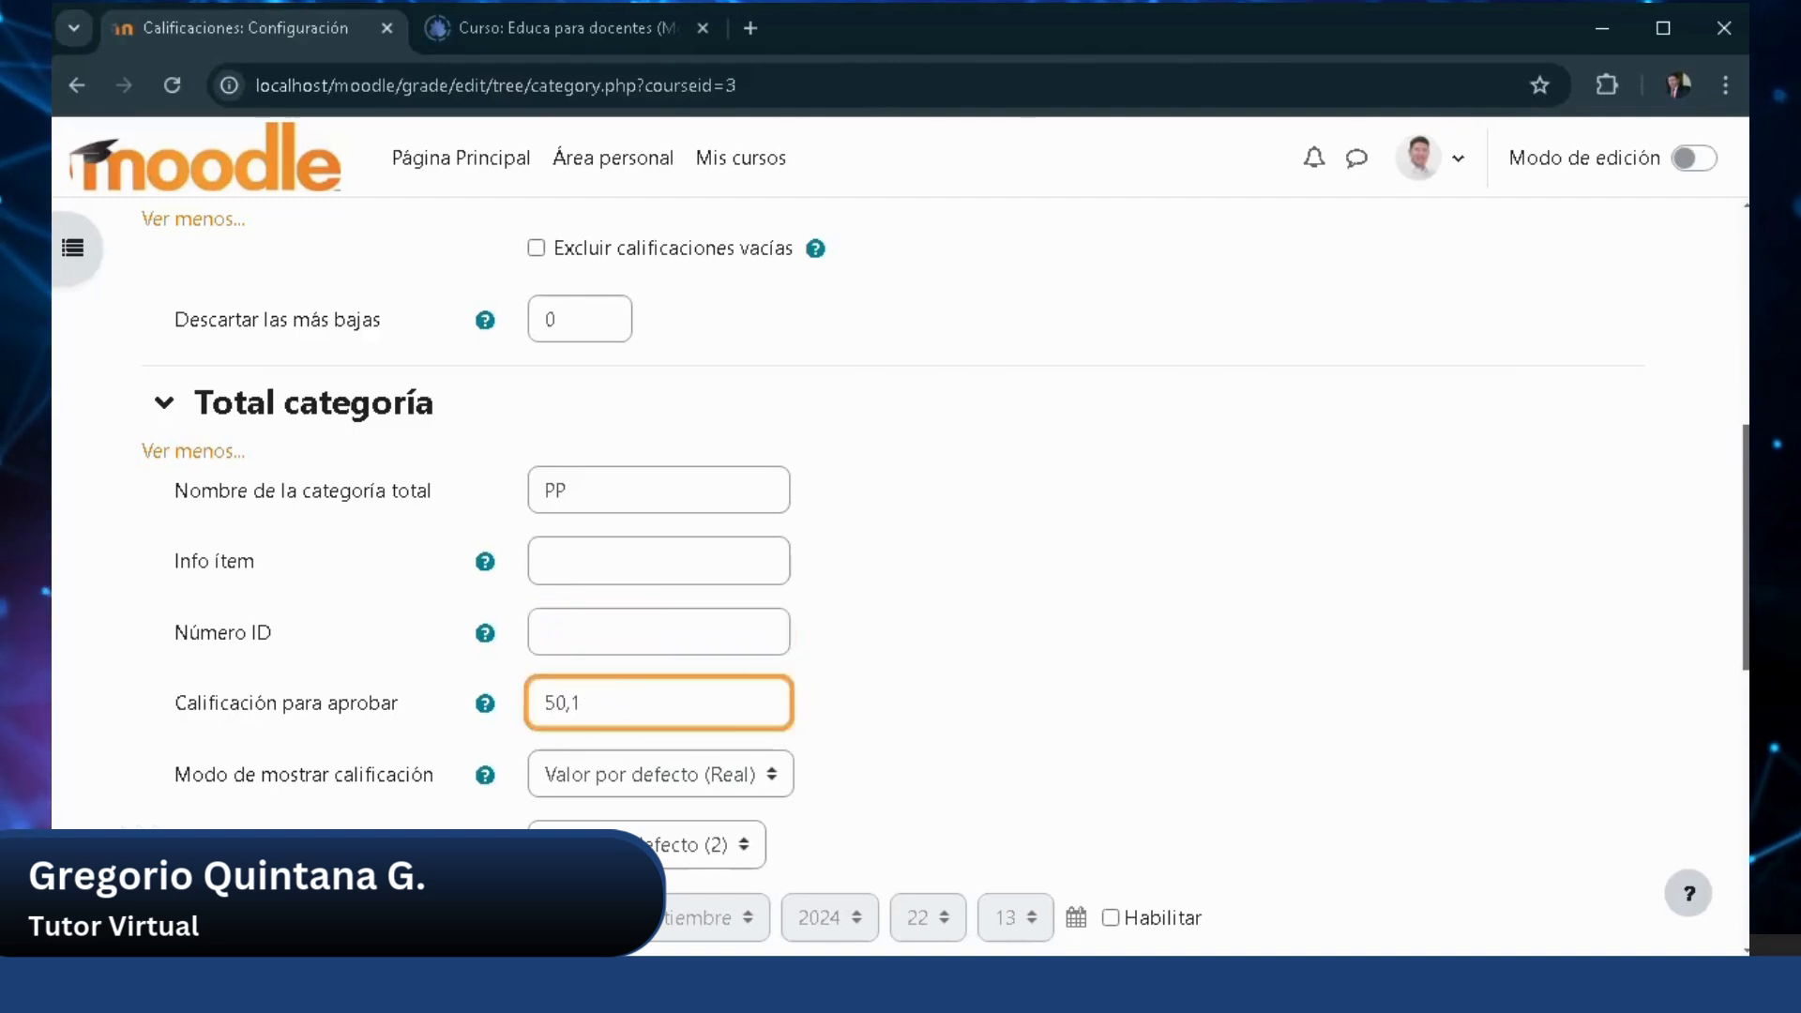
Review the Modo de mostrar calificación options and the category total's decimal, date, grade type, scale and maximum grade settings.
scroll(358, 801, "down", 3)
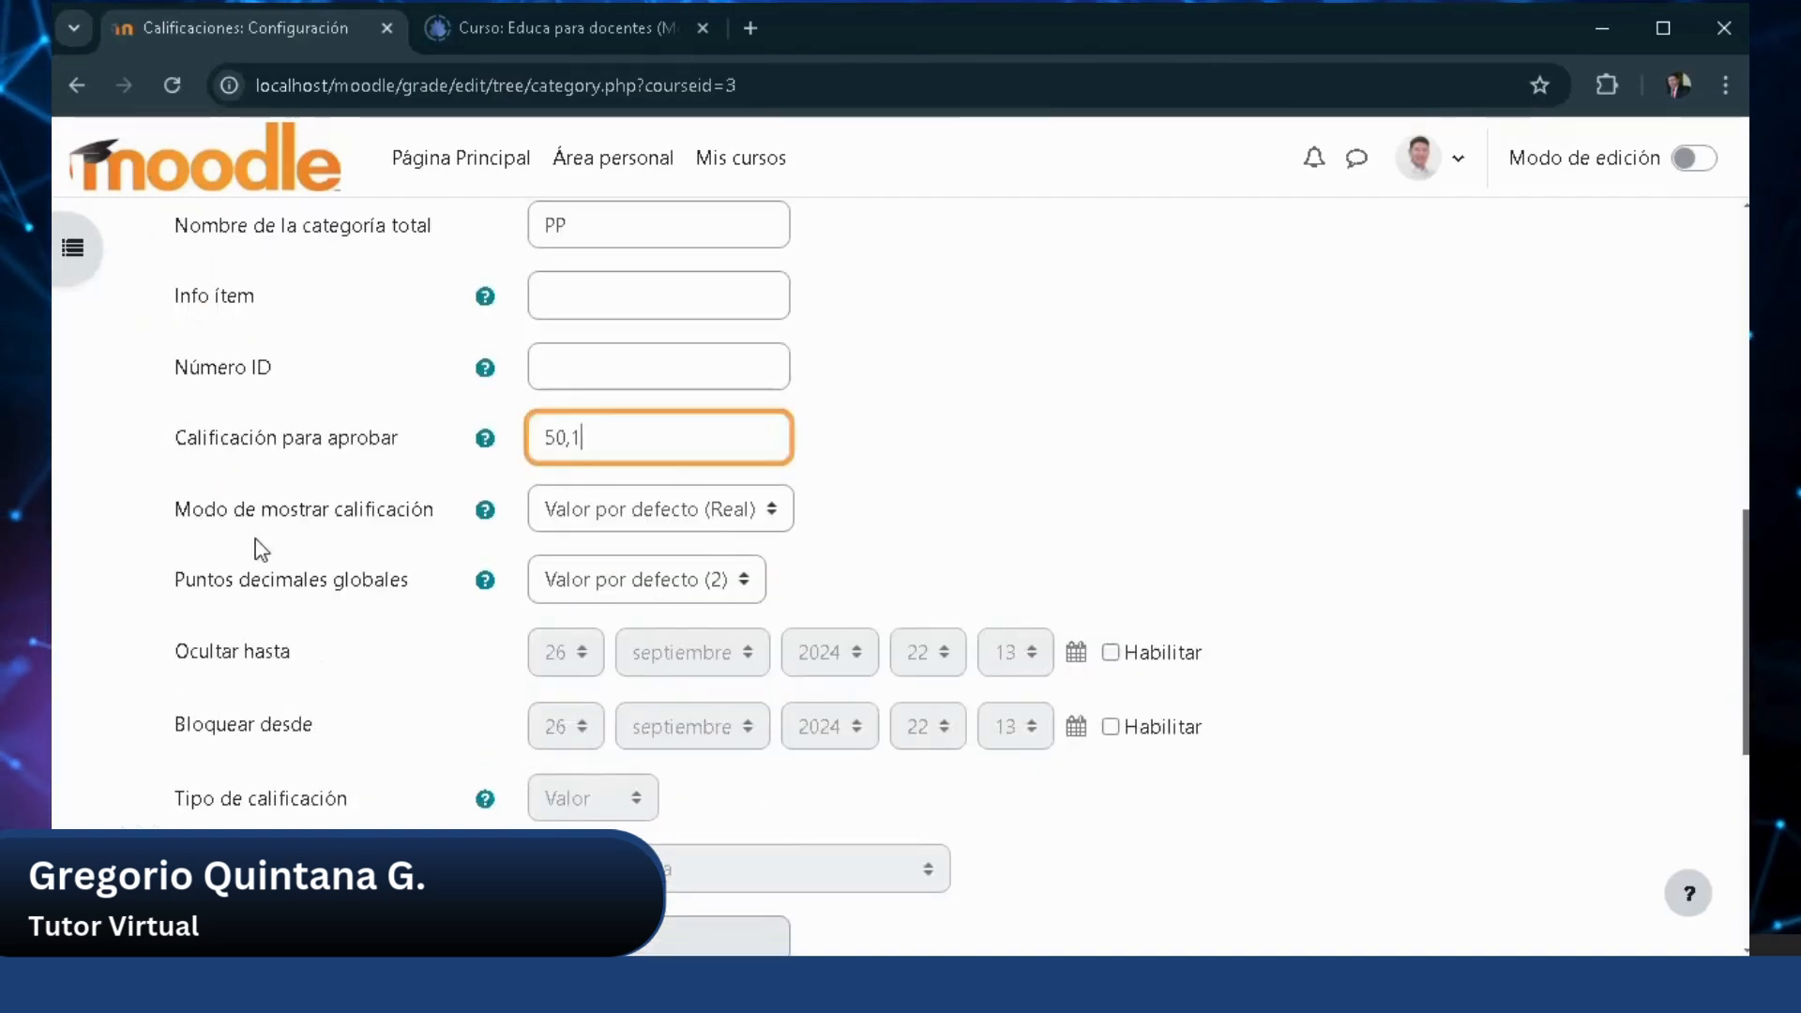
left_click(631, 518)
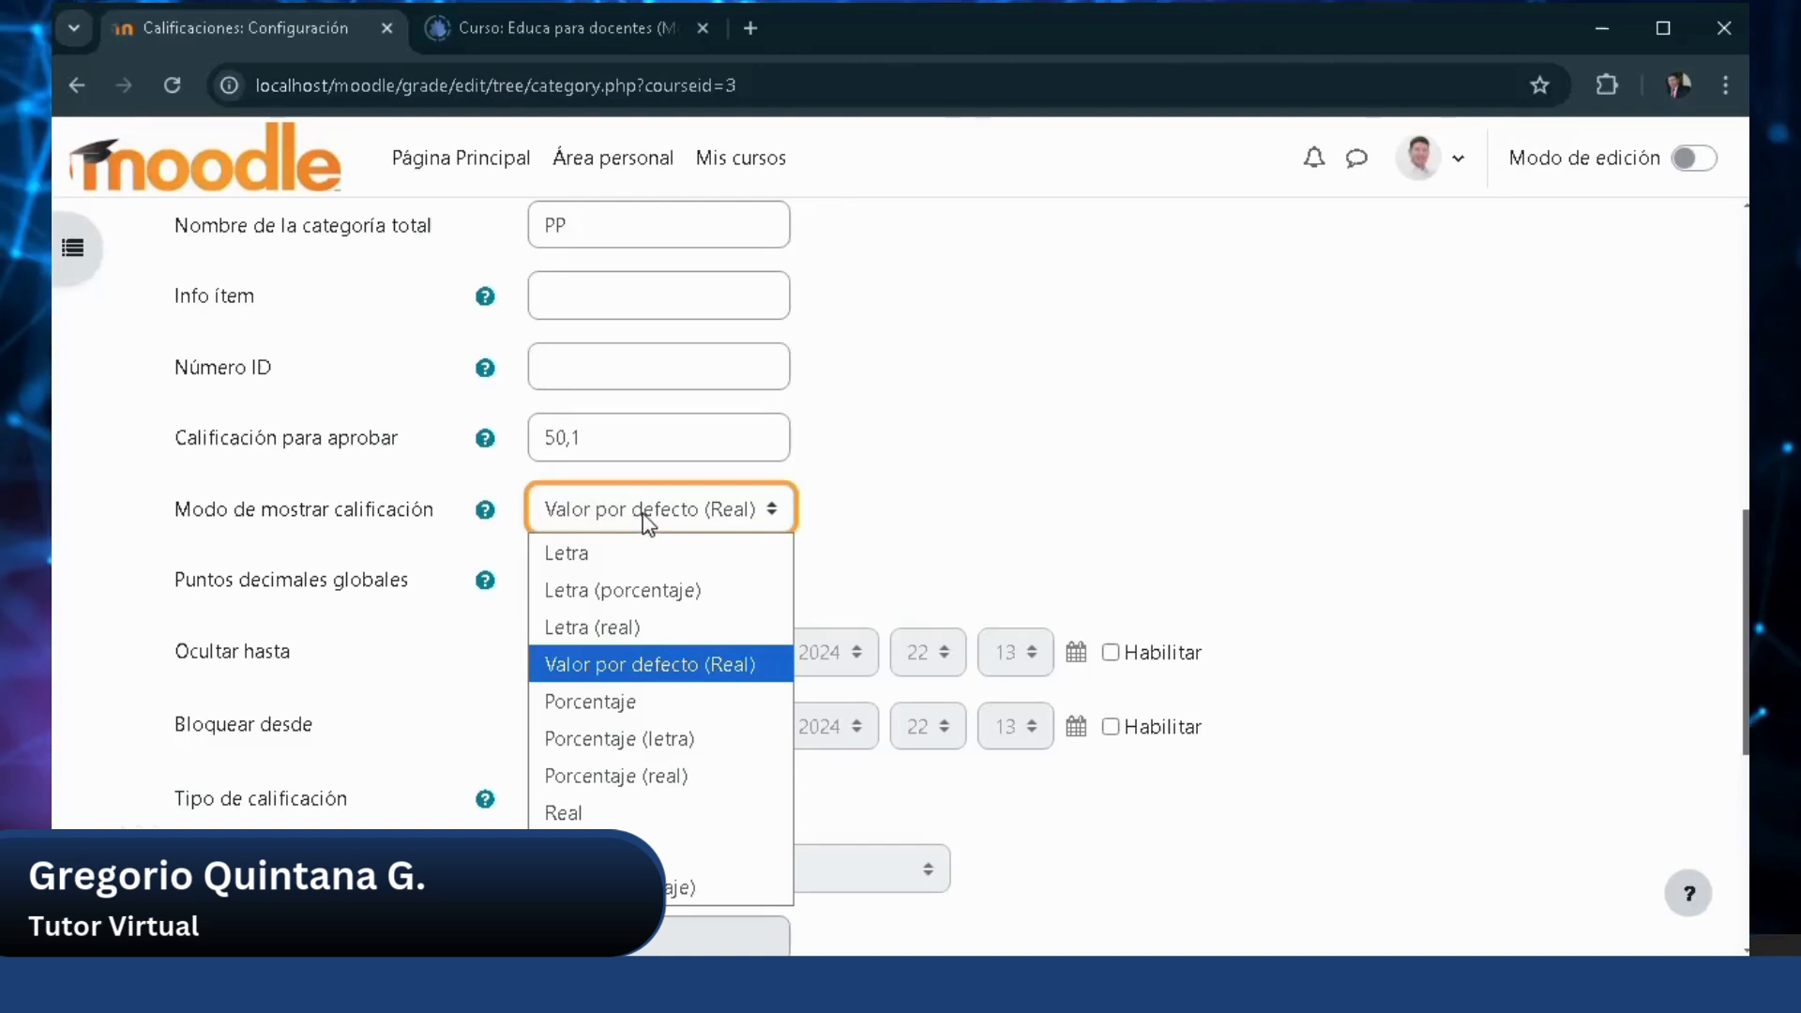
left_click(647, 511)
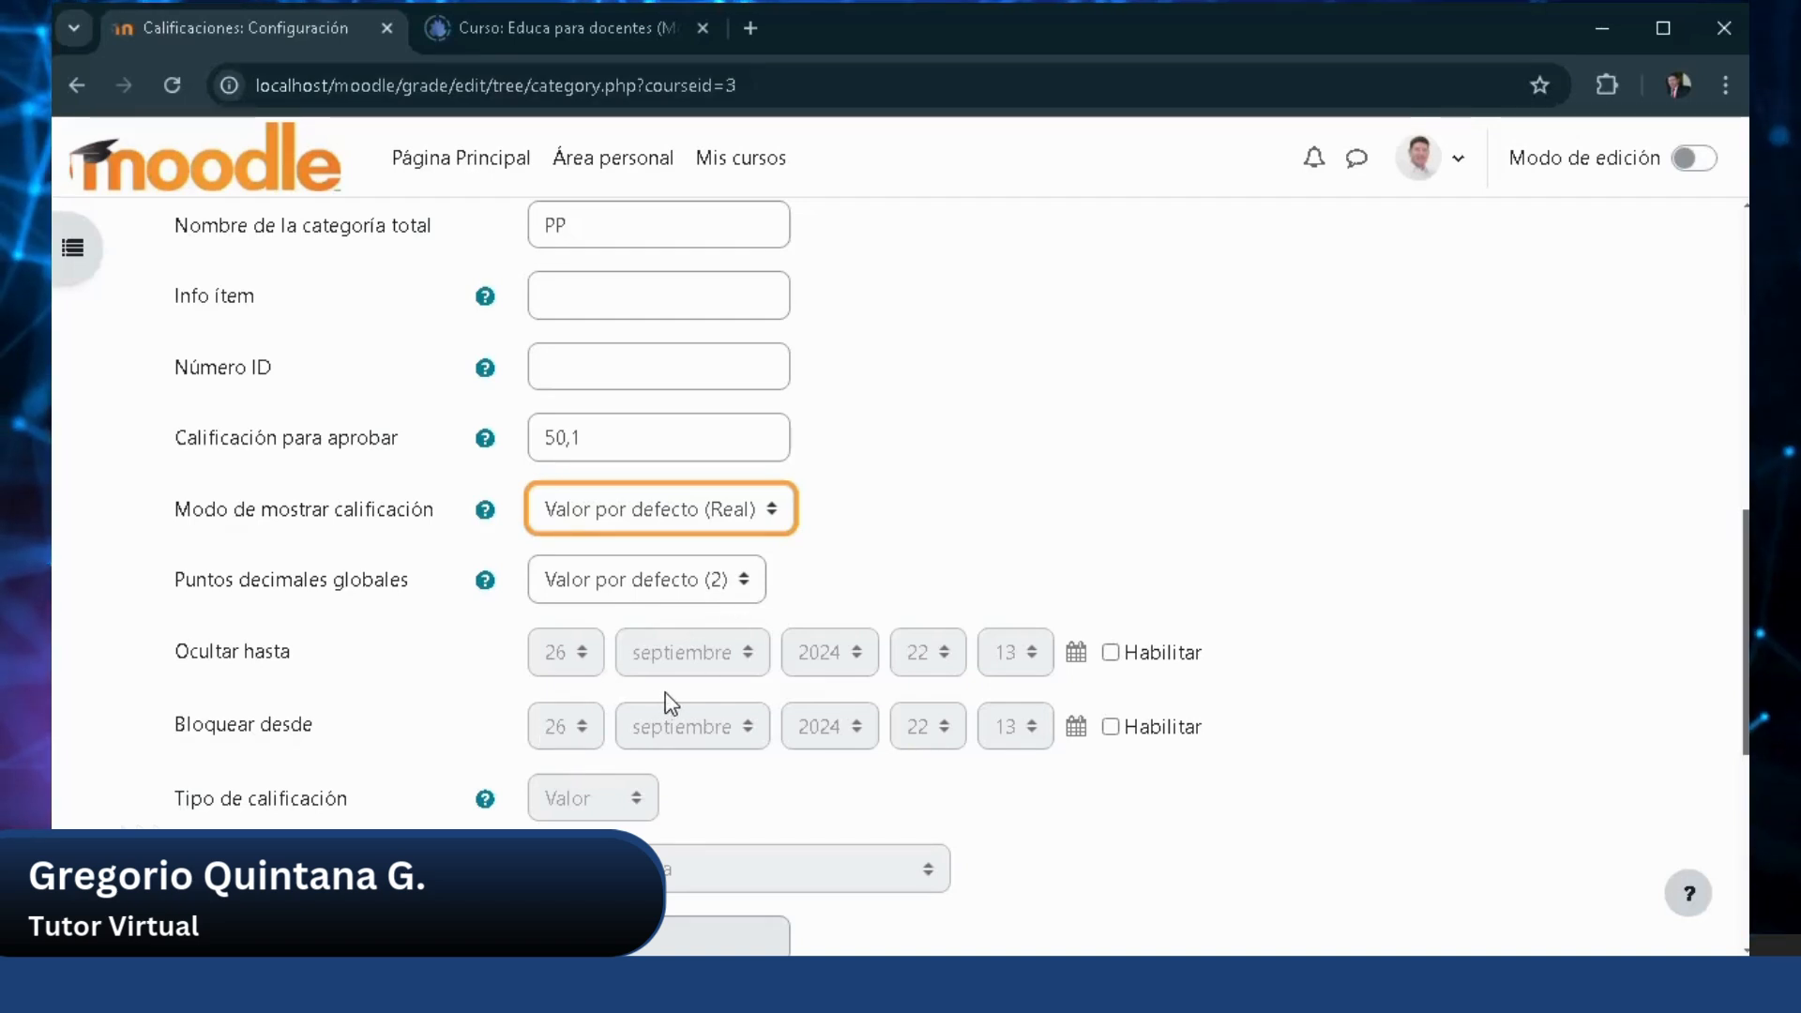
scroll(562, 666, "down", 1)
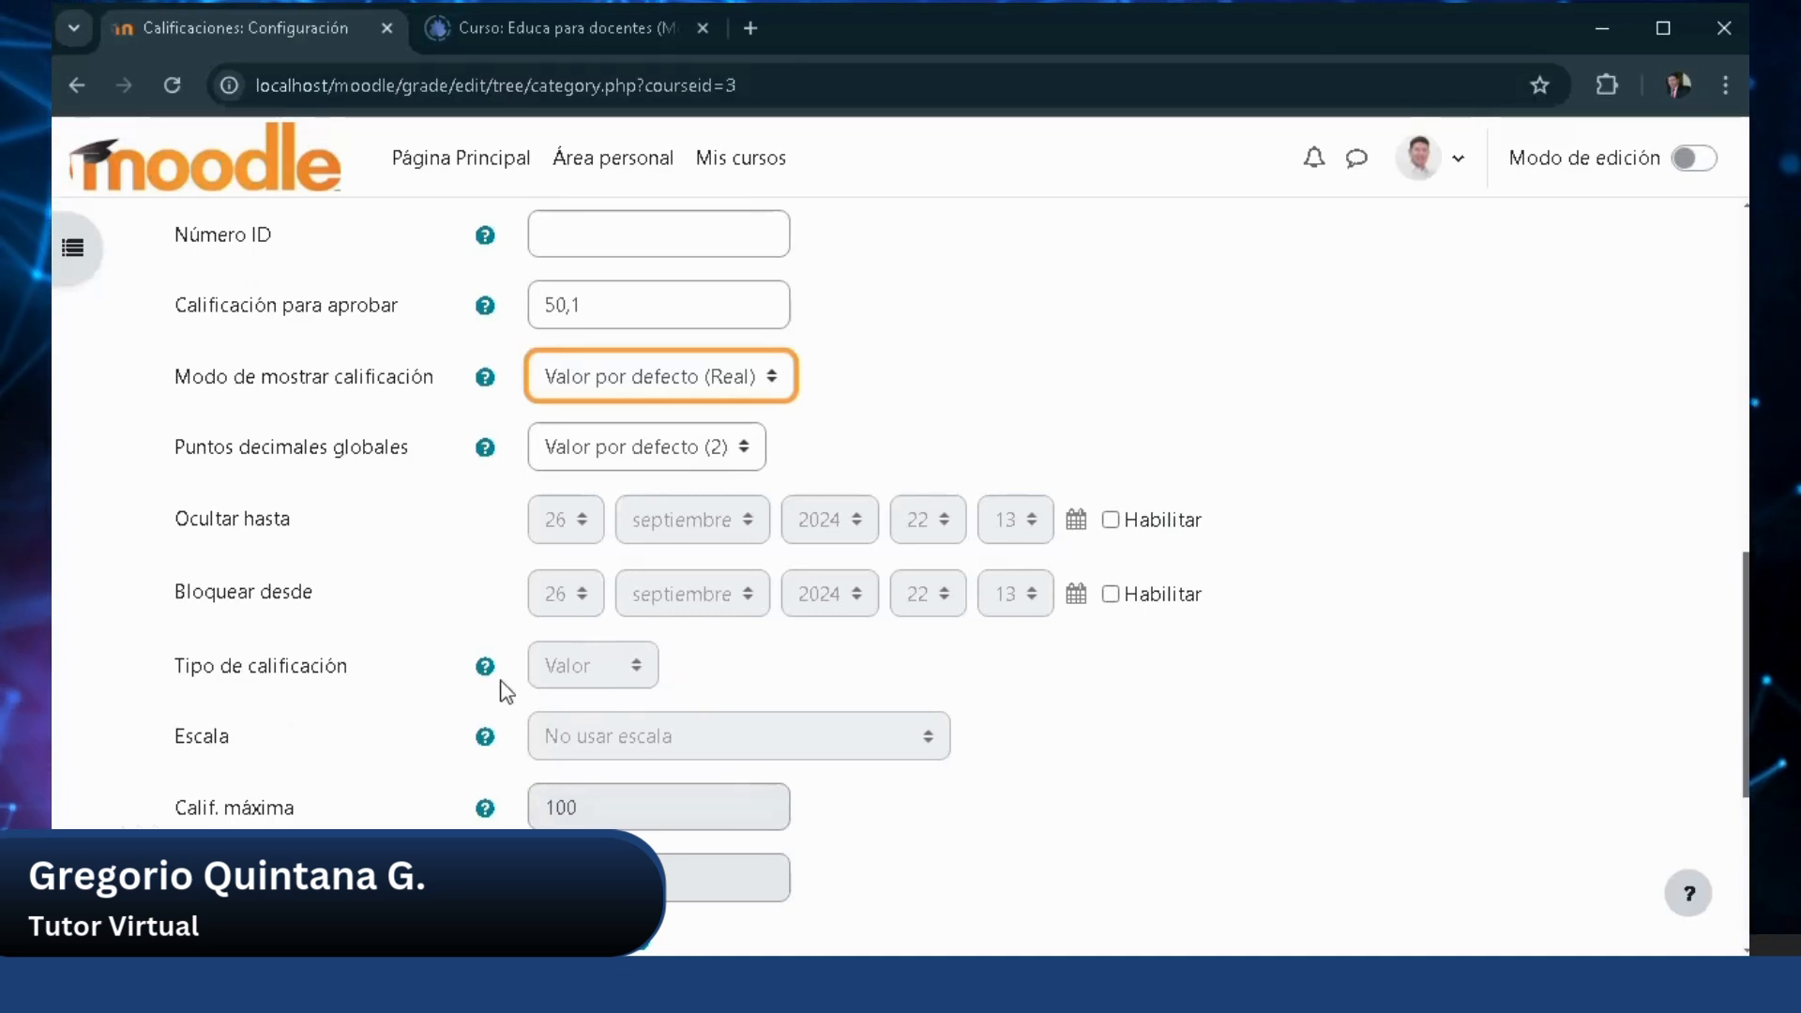
scroll(698, 440, "up", 5)
scroll(699, 433, "down", 2)
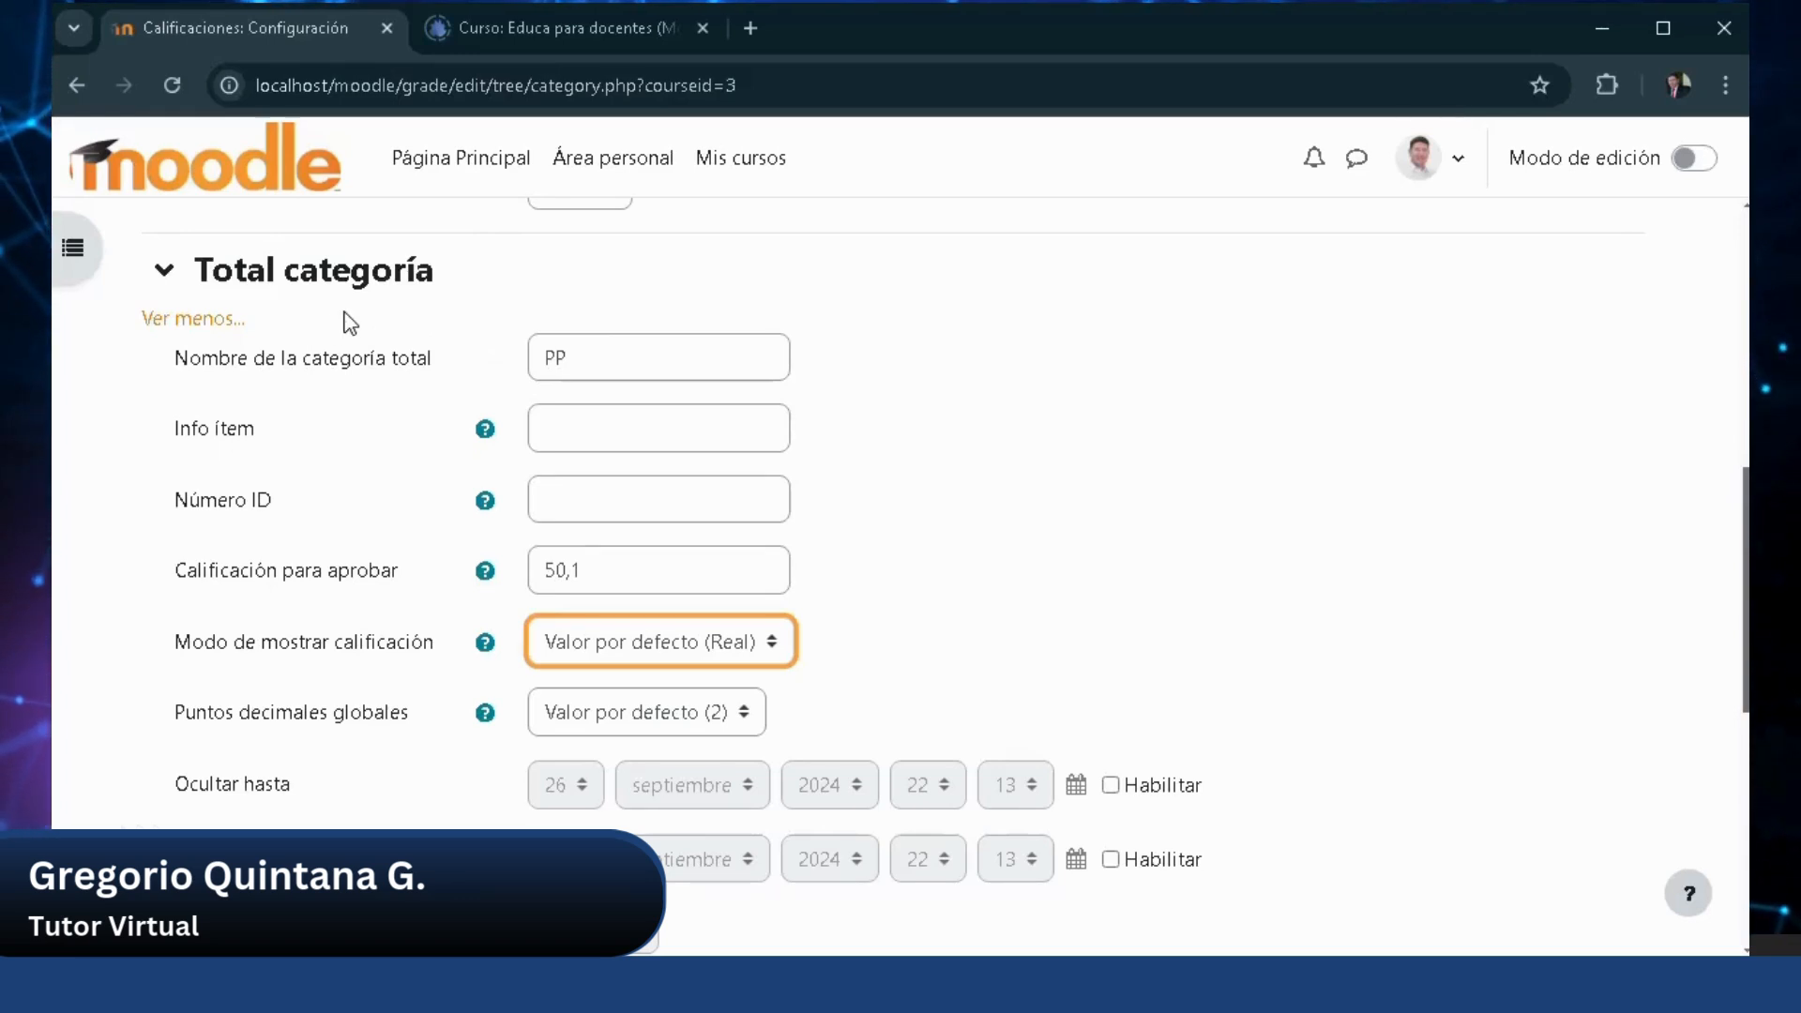
scroll(586, 549, "down", 4)
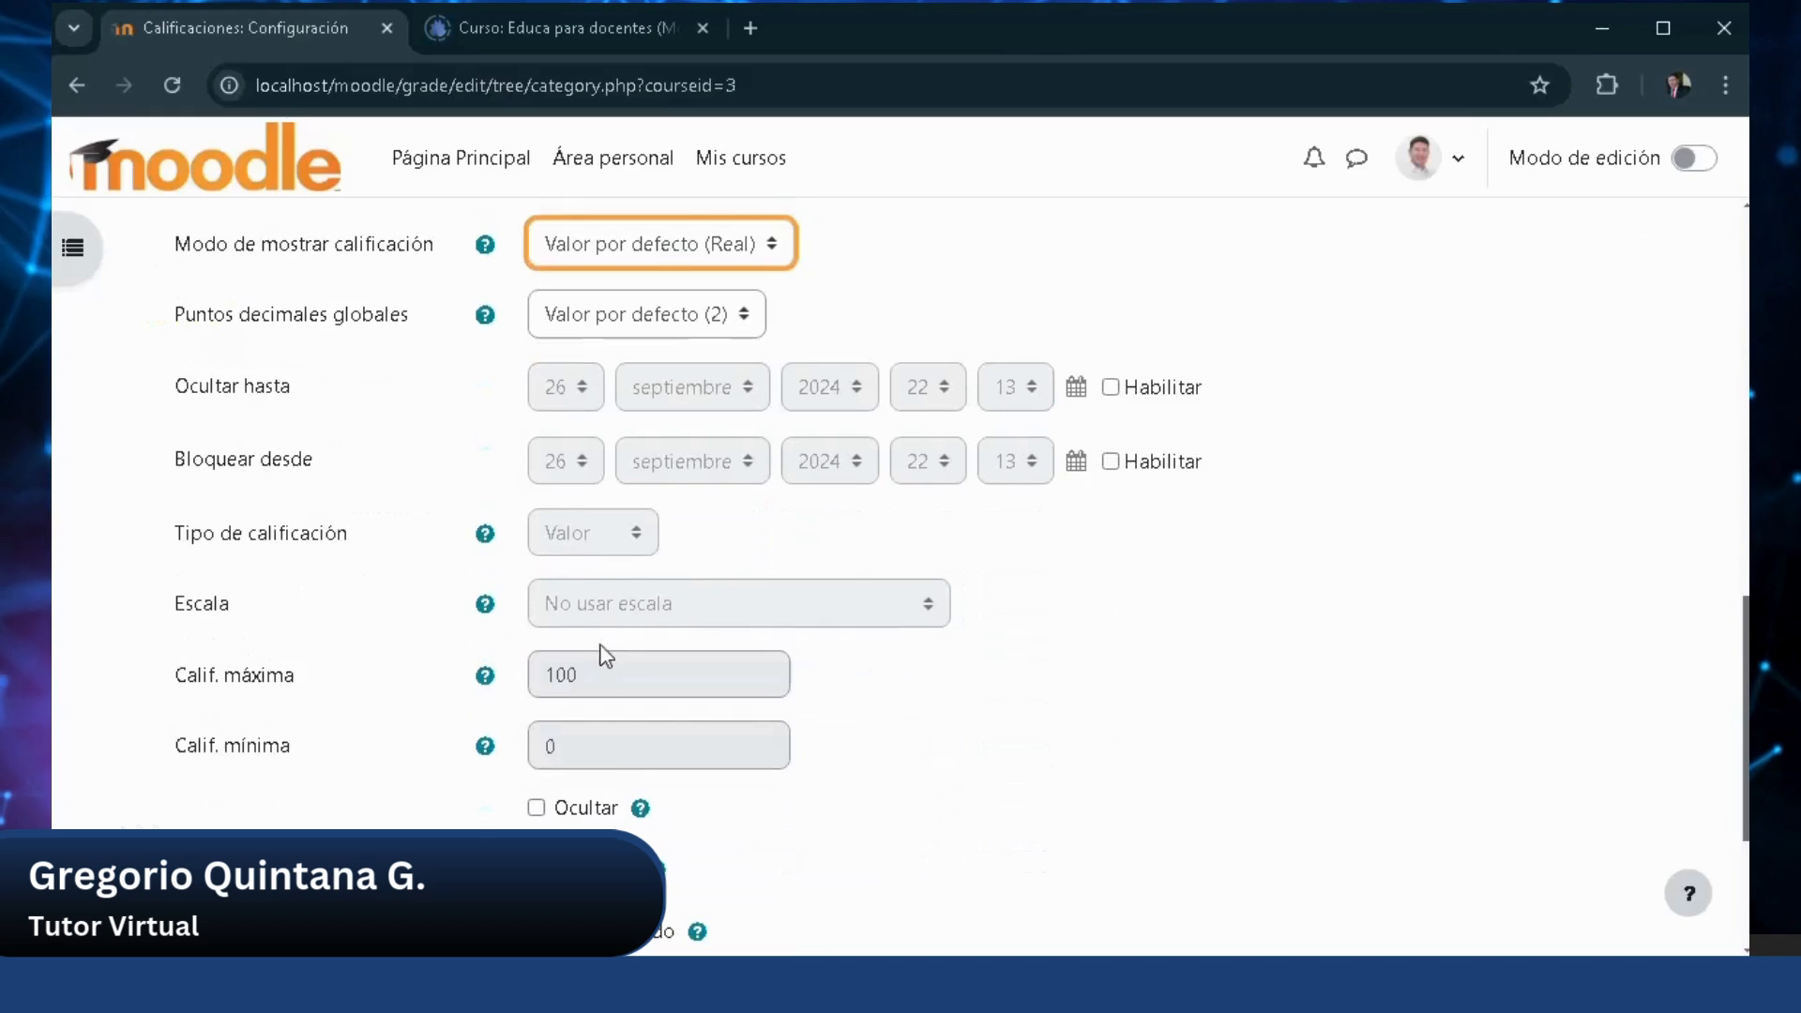
left_click(612, 545)
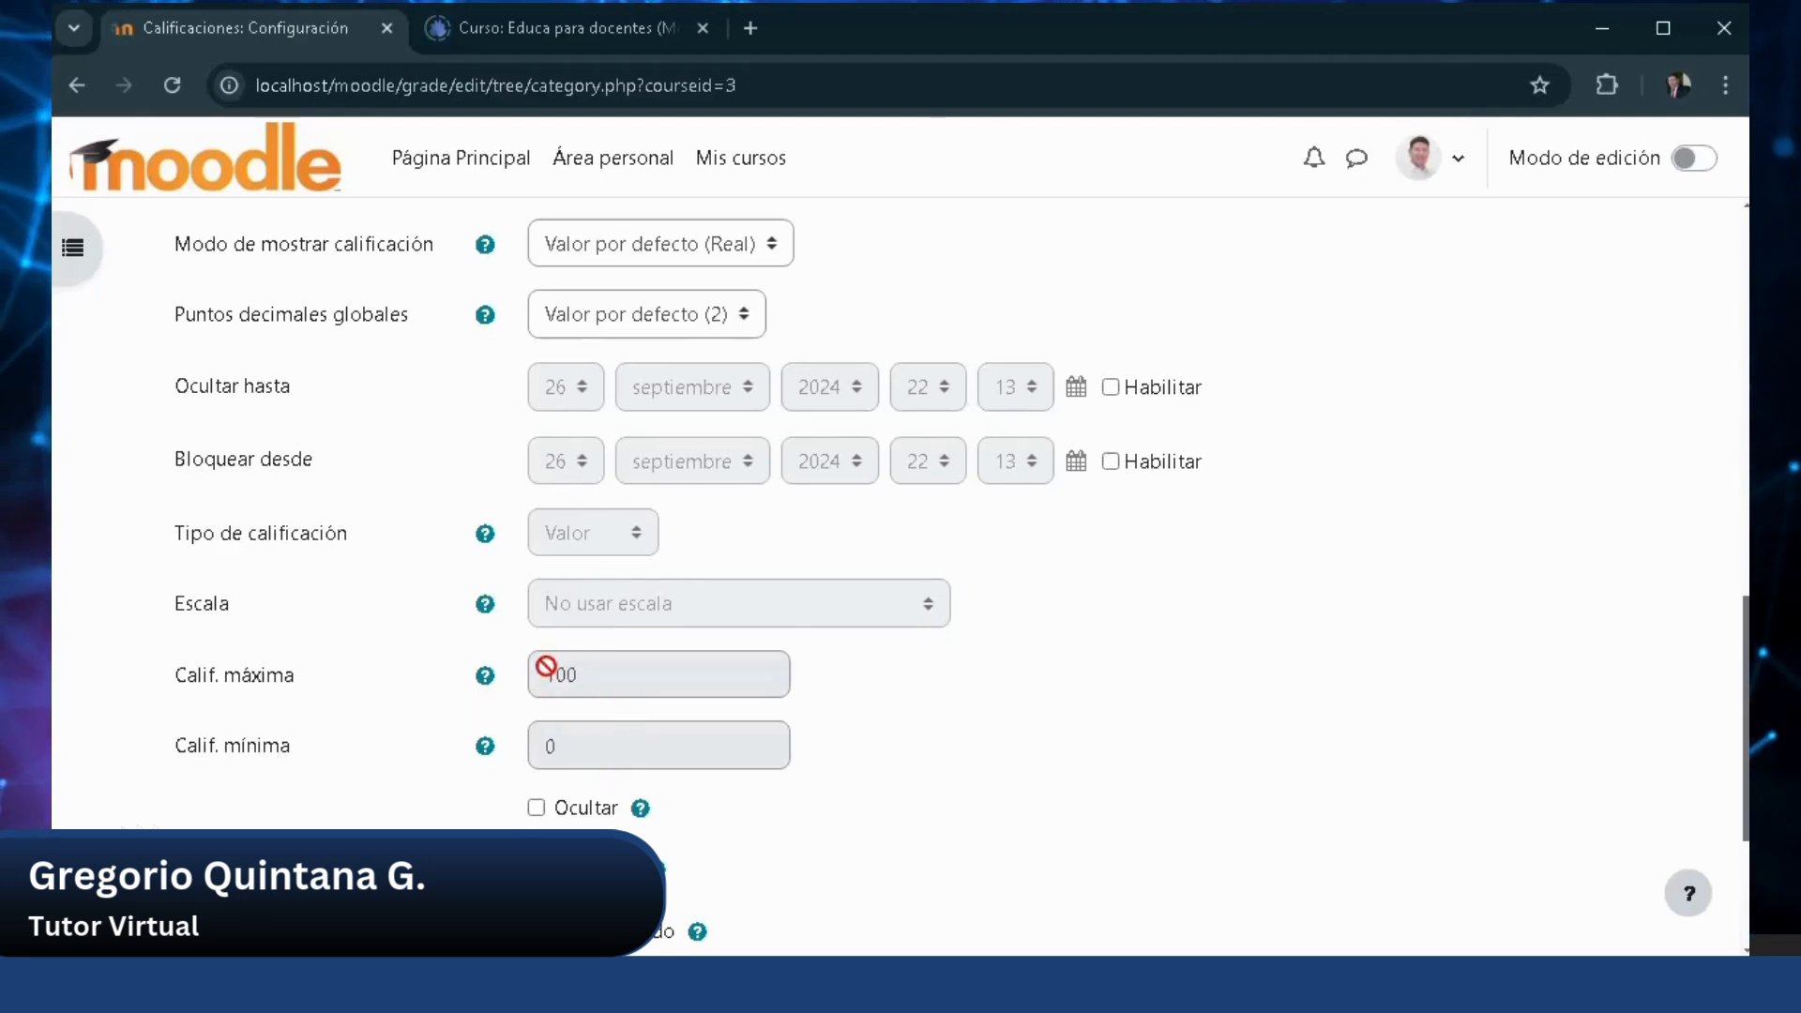
Read the help texts for the category total's Ocultar, Bloquear and Peso ajustado options.
scroll(544, 671, "down", 3)
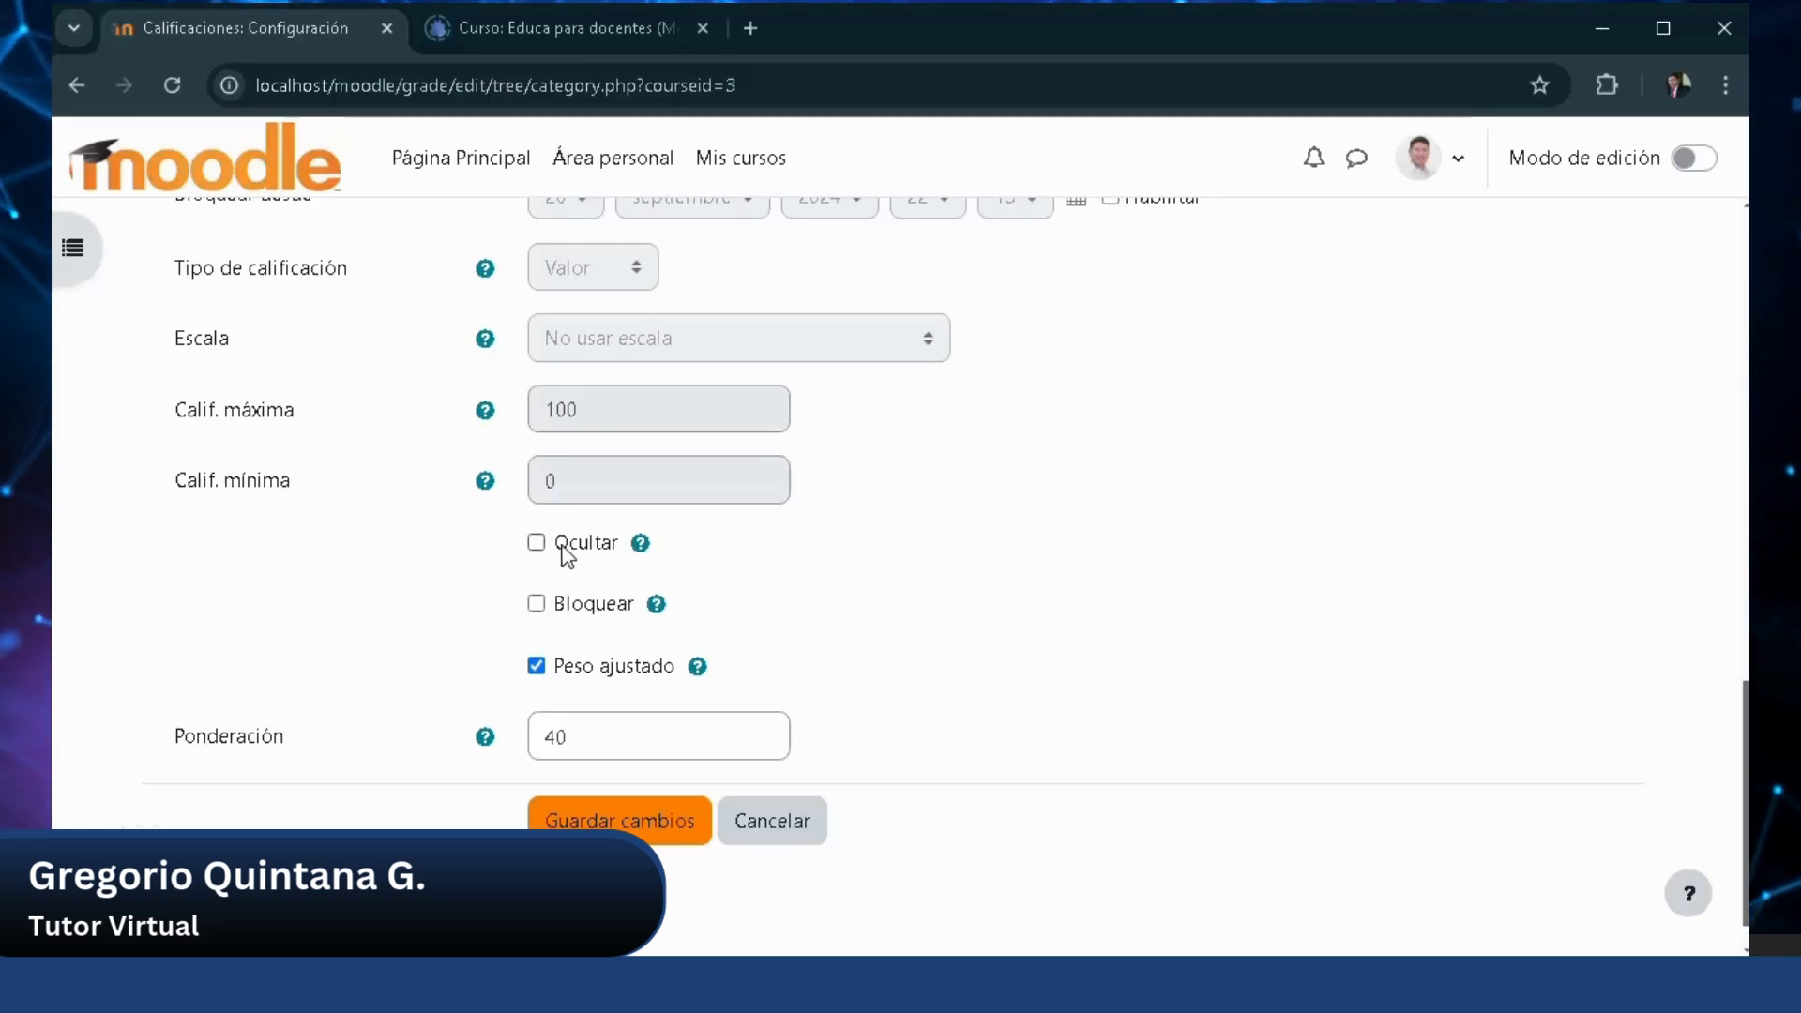
left_click(642, 553)
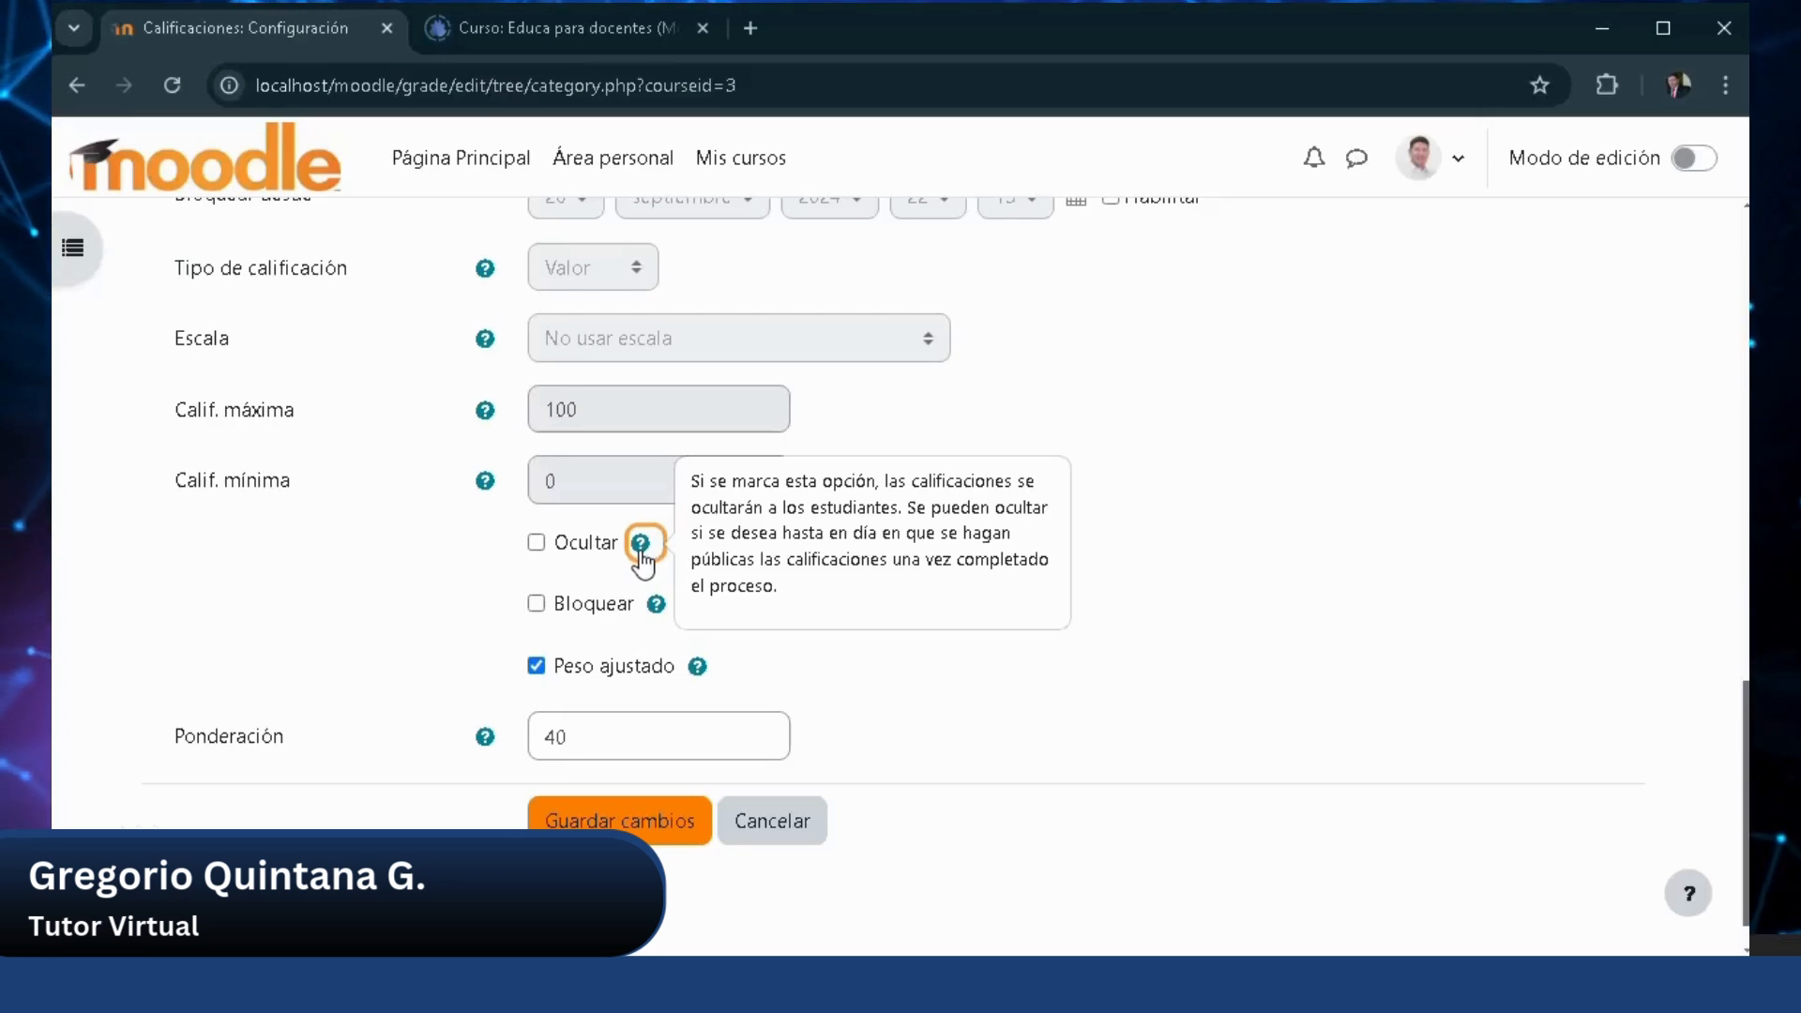
left_click(492, 647)
left_click(662, 610)
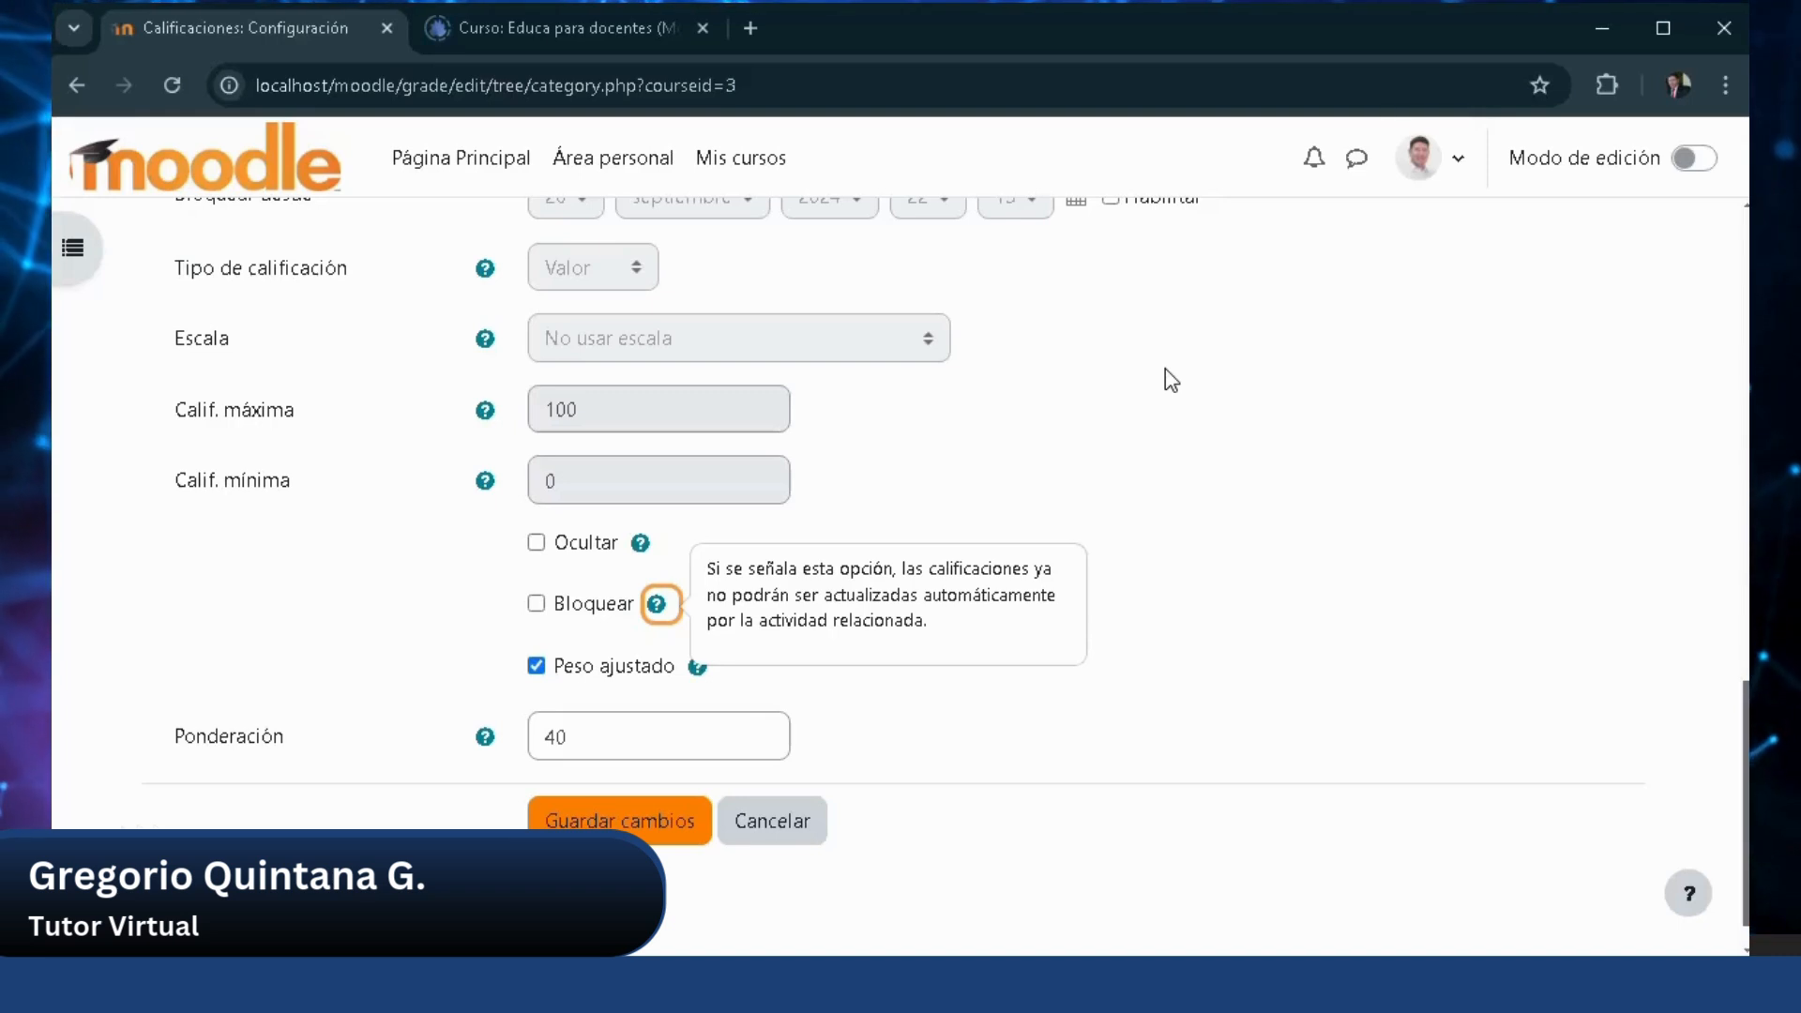
left_click(346, 654)
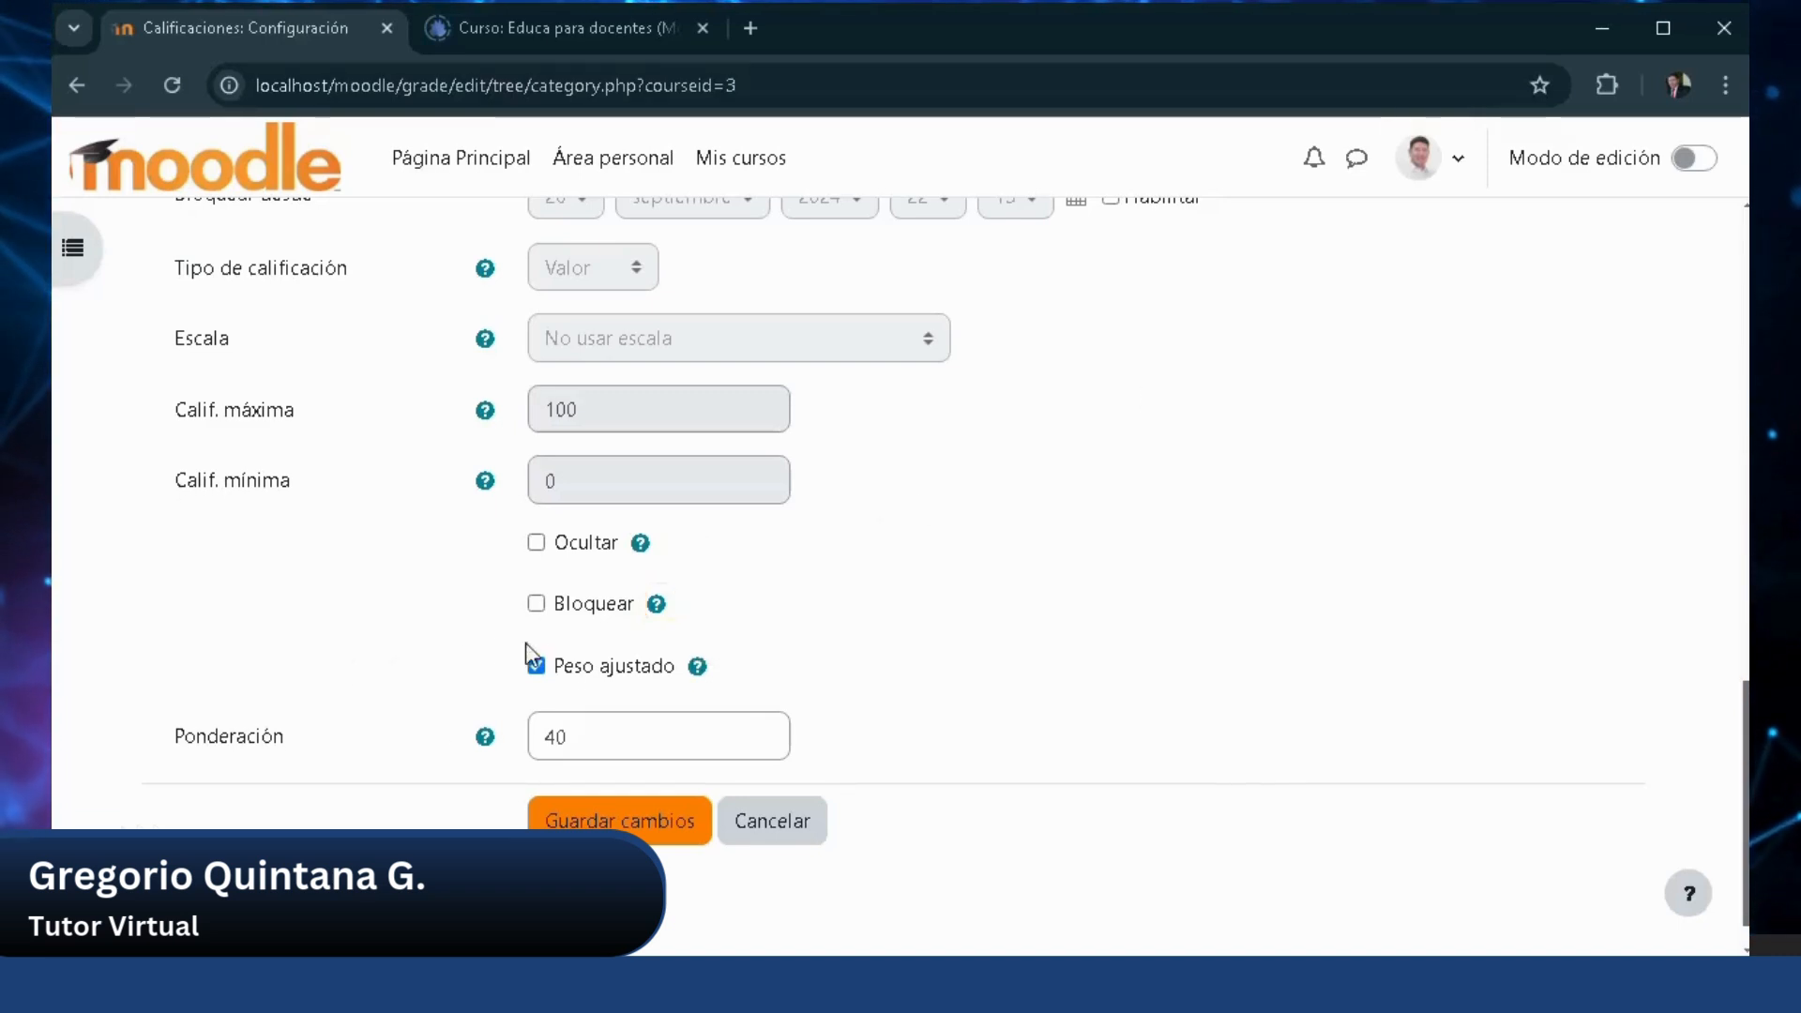
left_click(699, 668)
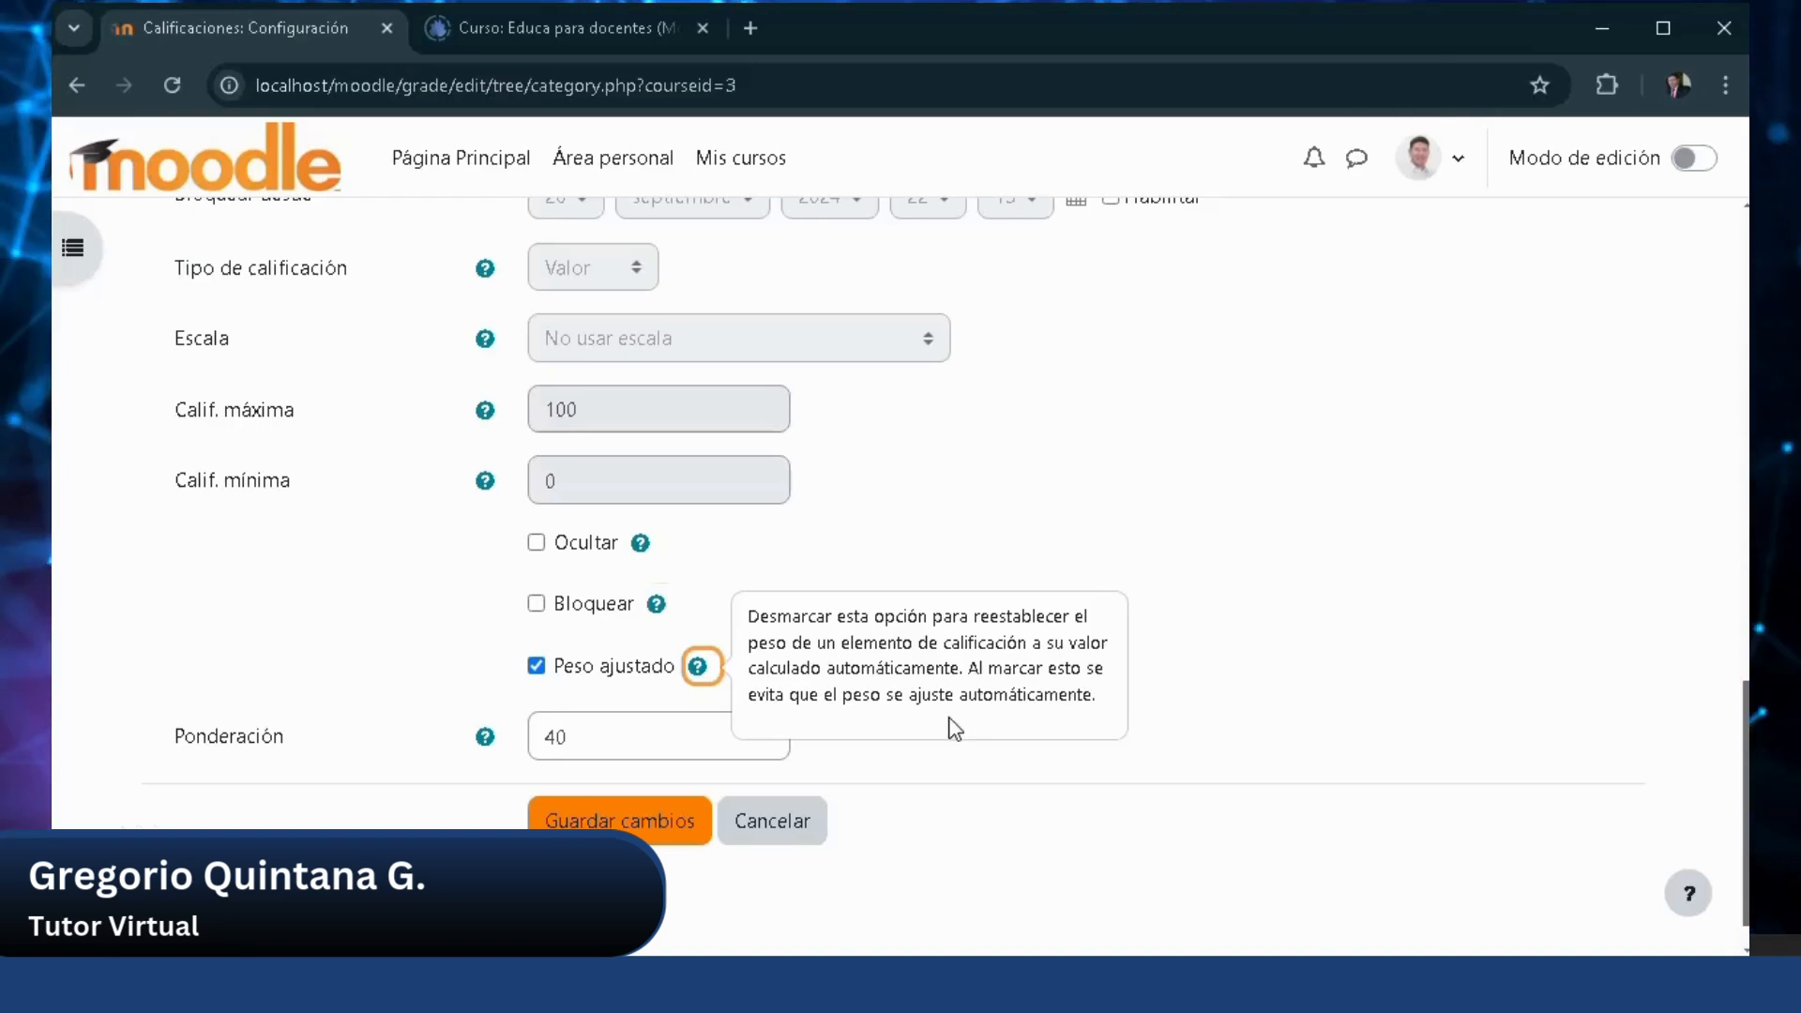
left_click(1314, 474)
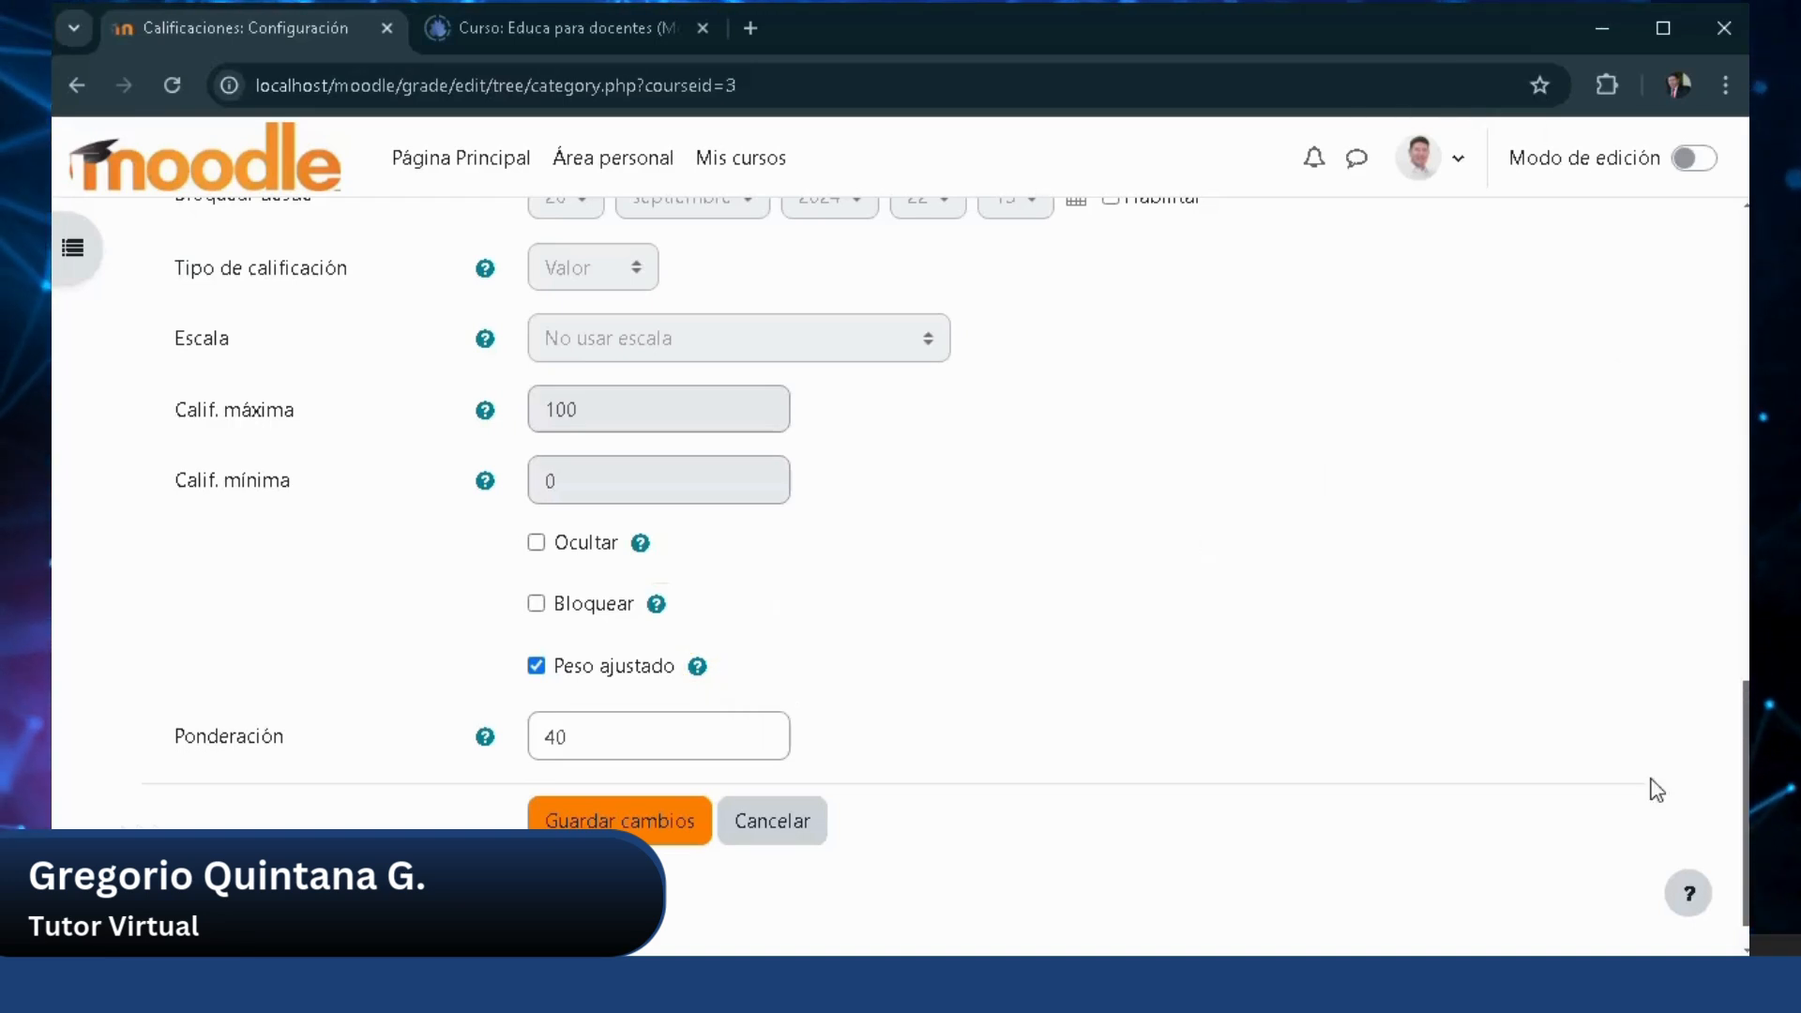
Compare the PP category's Ponderación with the course formula in the grading outline and read the Ponderación help.
left_click(1375, 977)
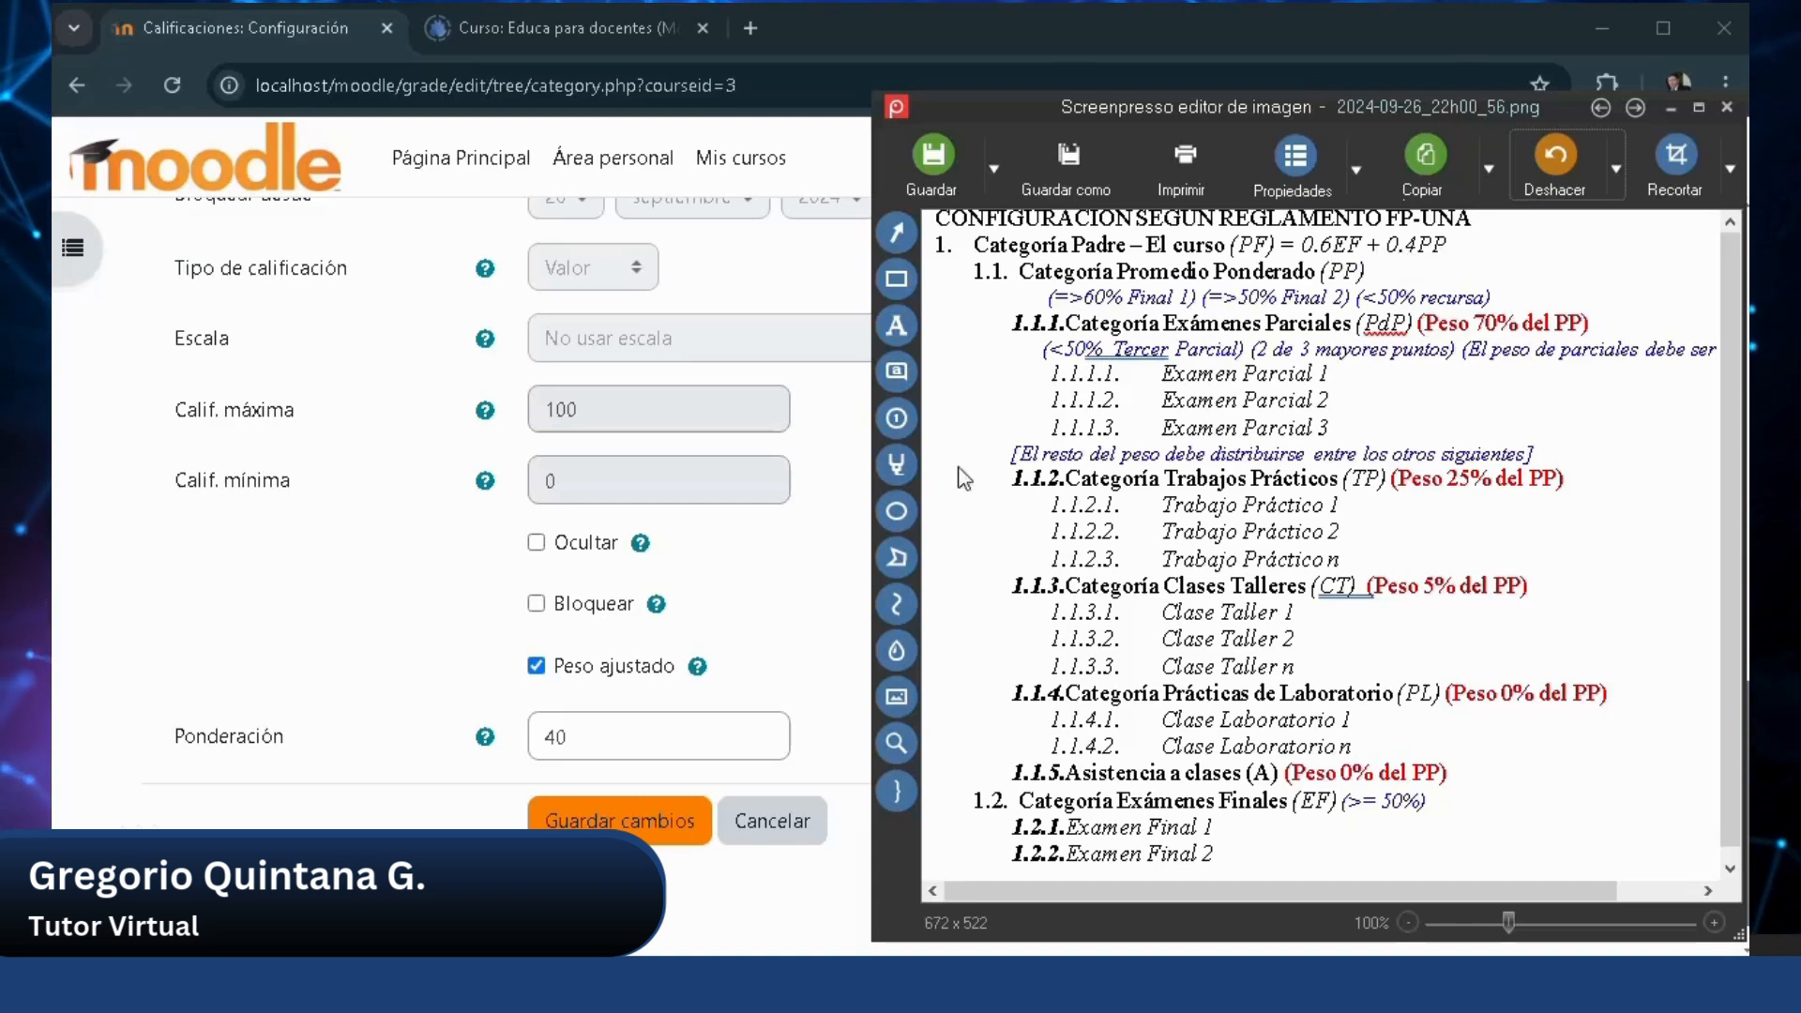
left_click(587, 735)
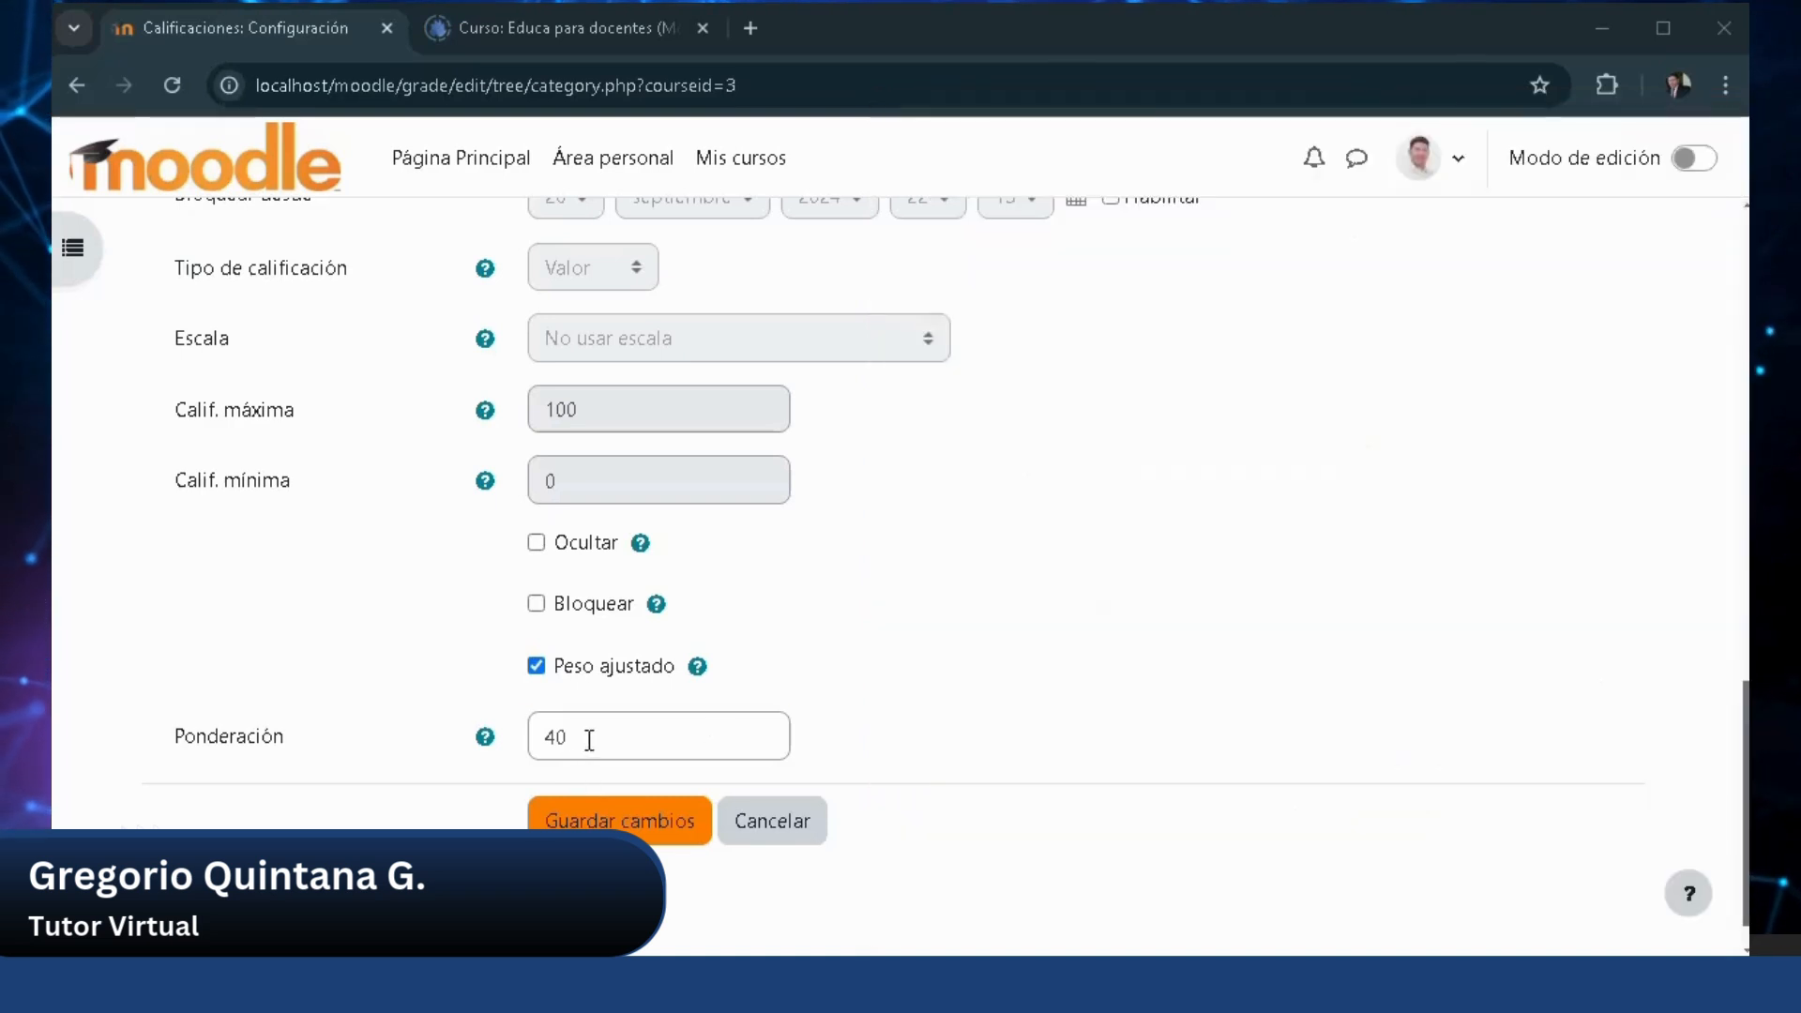
left_click(485, 737)
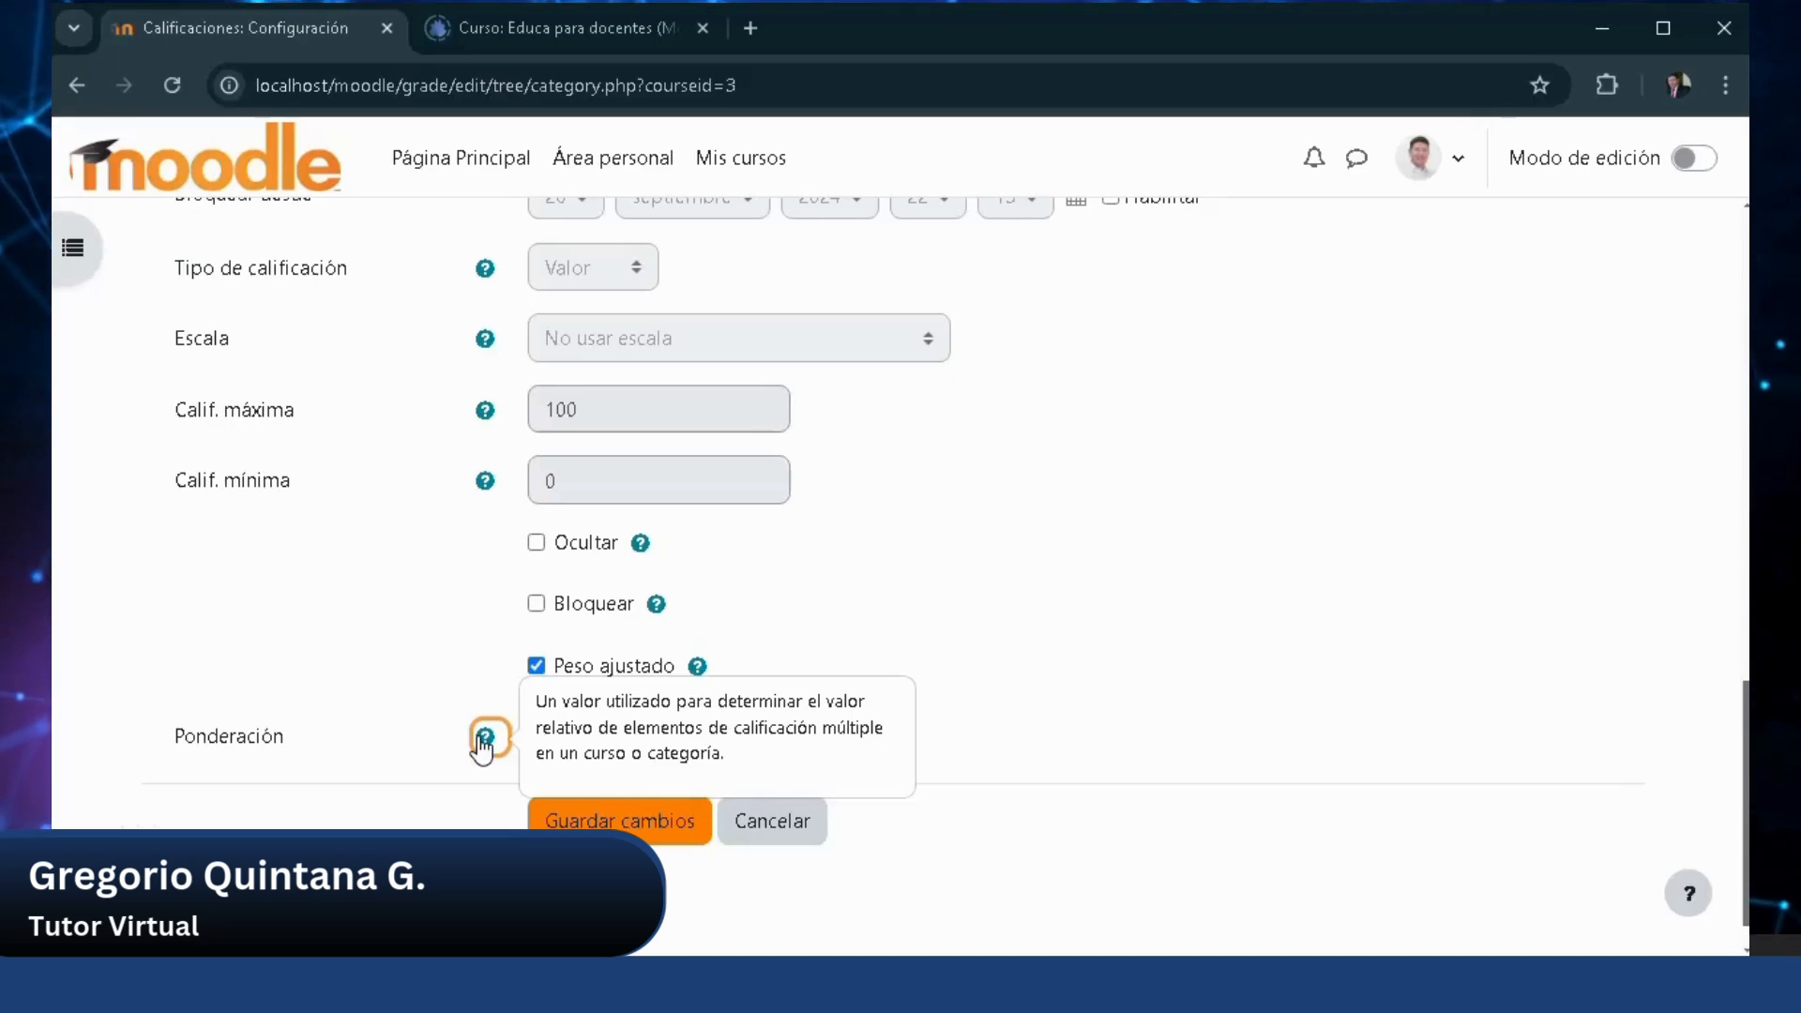
left_click(931, 867)
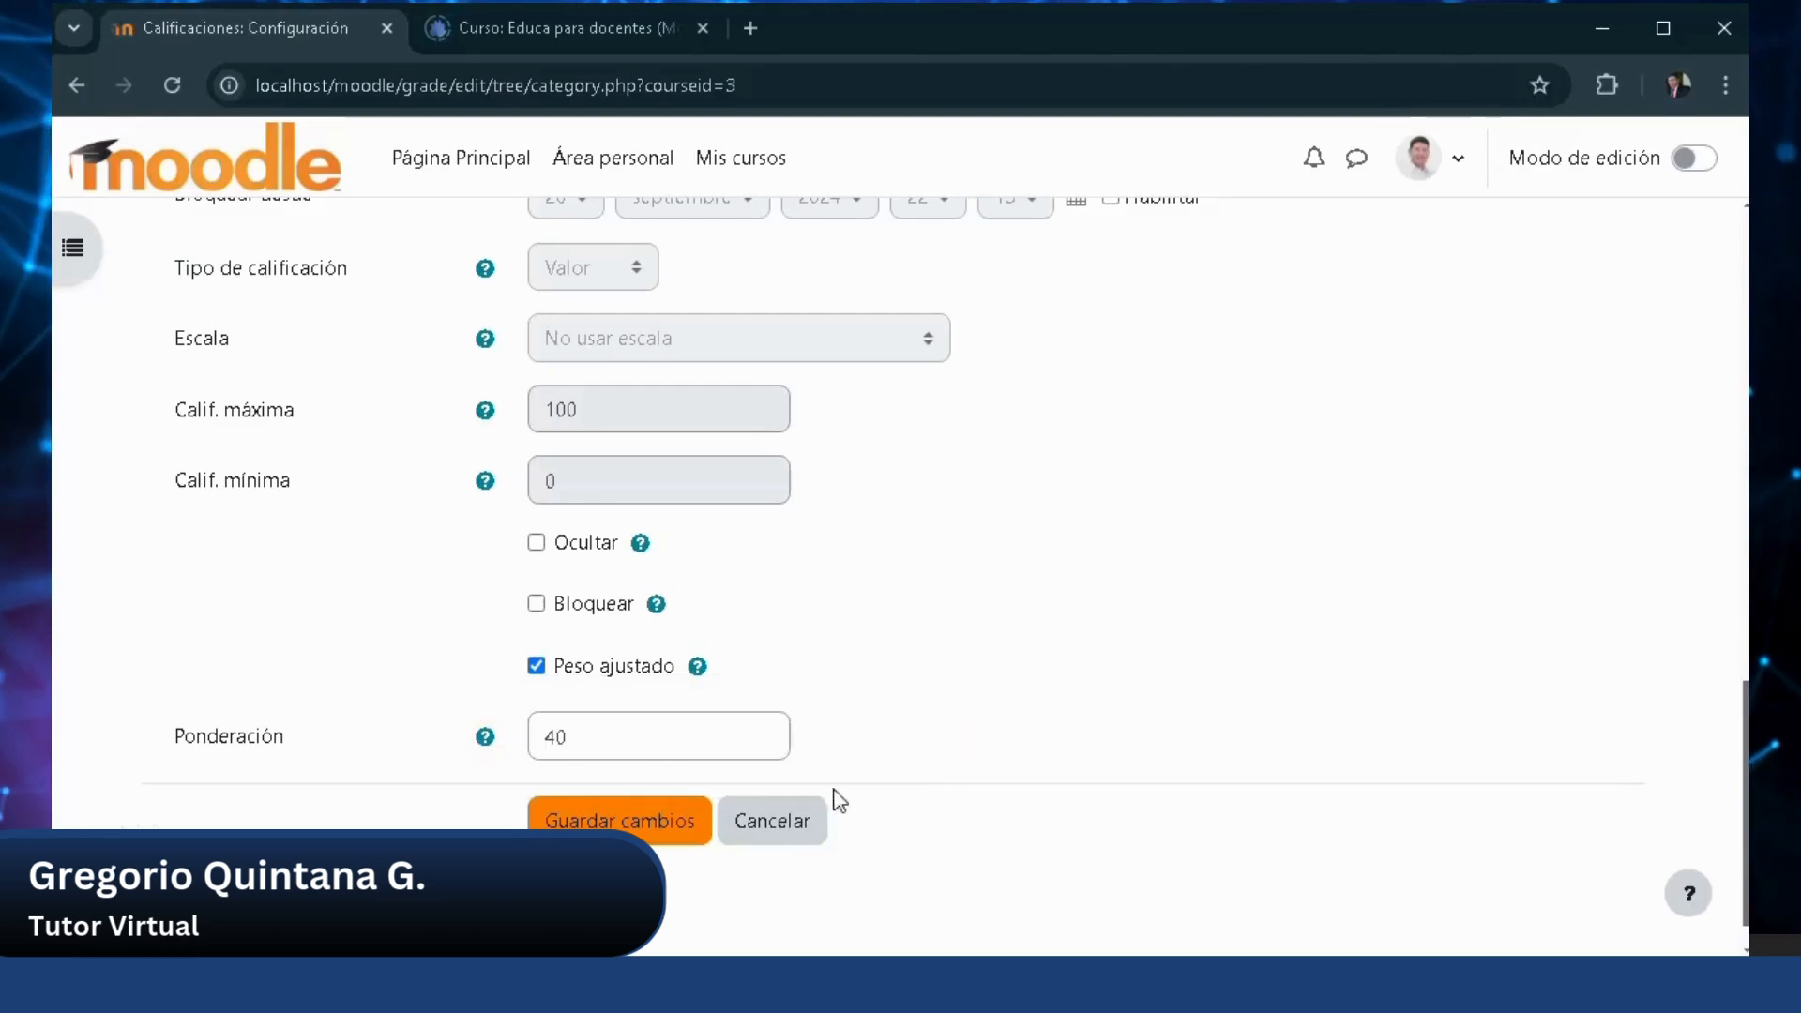
Review the Promedio Ponderado (PP) category's settings from its name through the category total and save the new category.
scroll(654, 441, "up", 6)
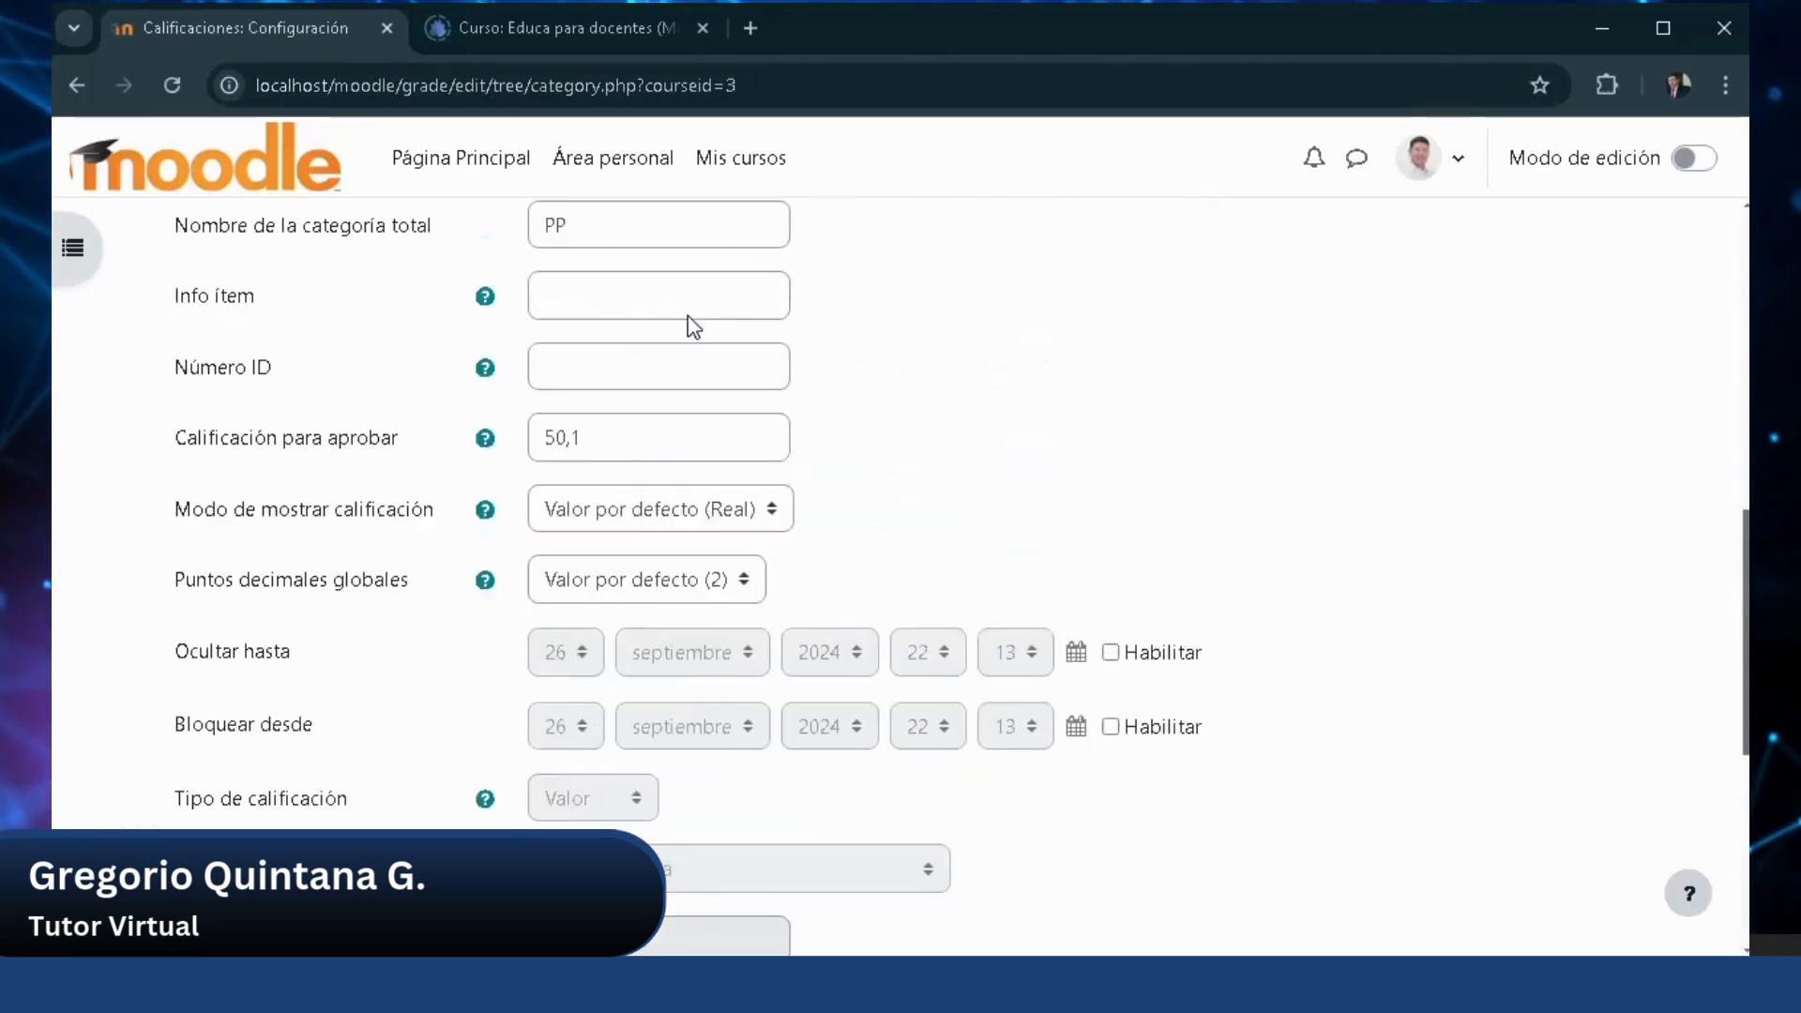
scroll(701, 361, "up", 4)
scroll(701, 361, "up", 3)
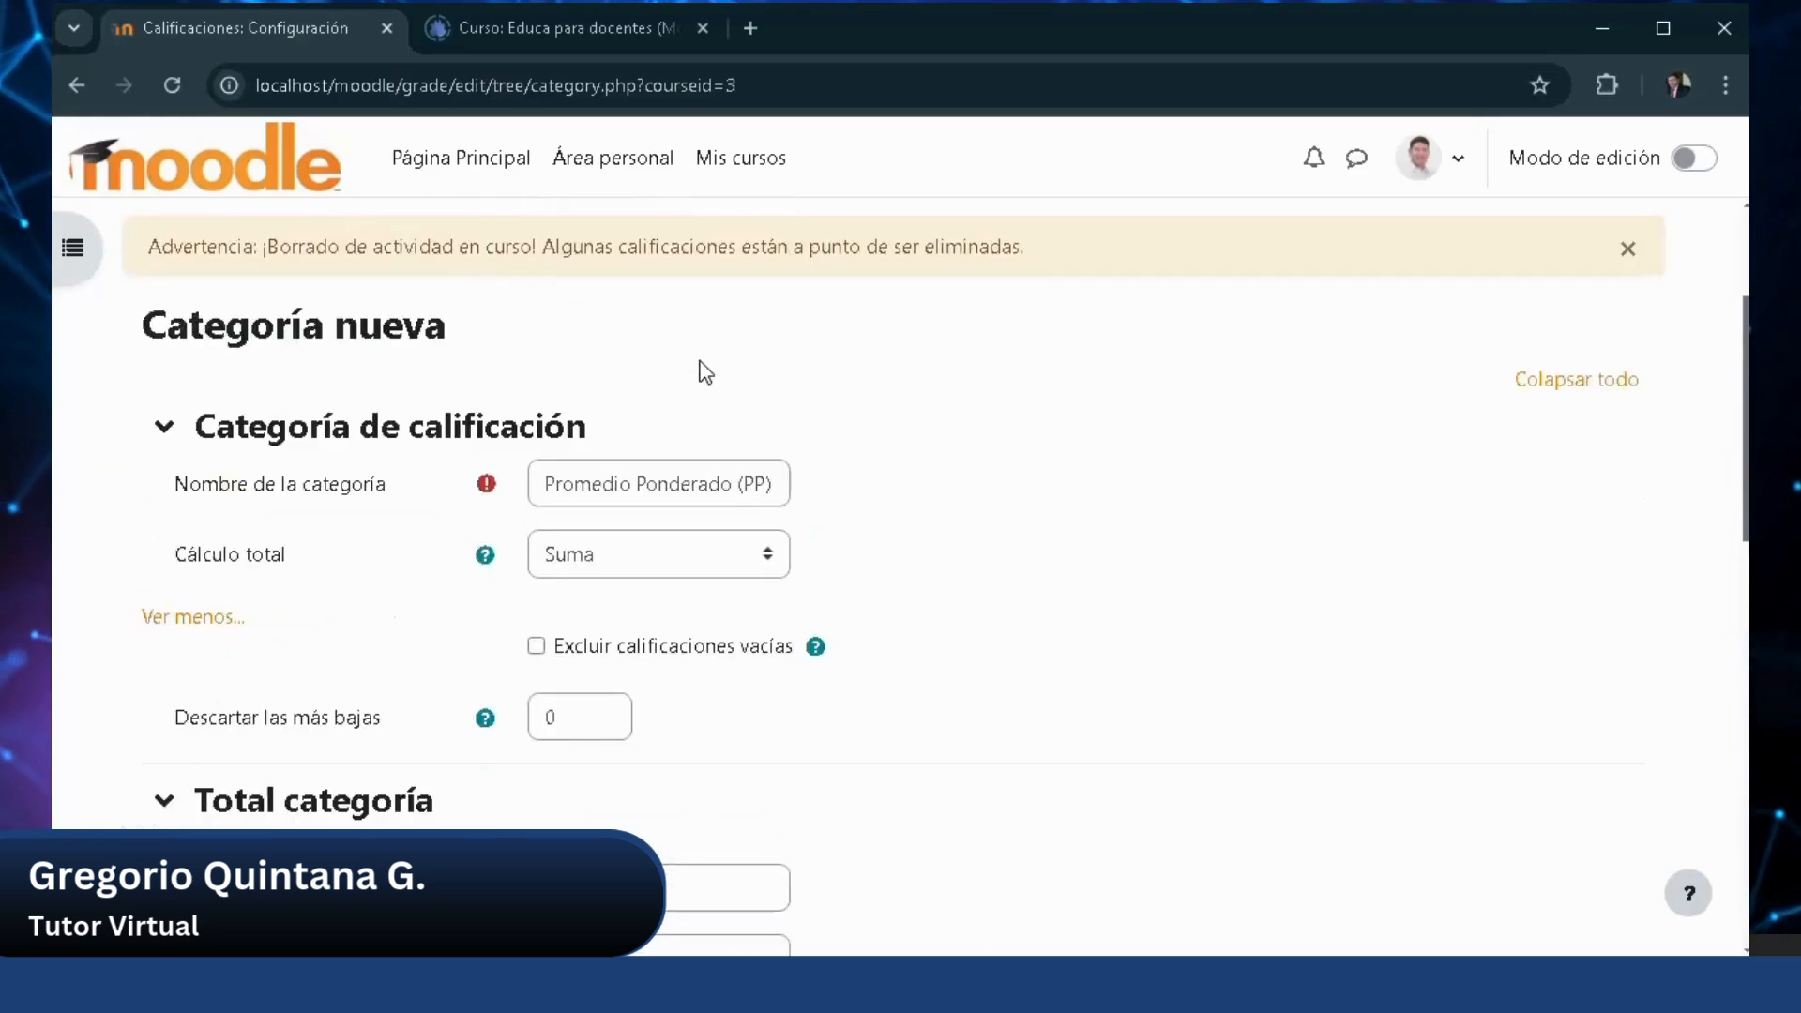
scroll(705, 373, "down", 4)
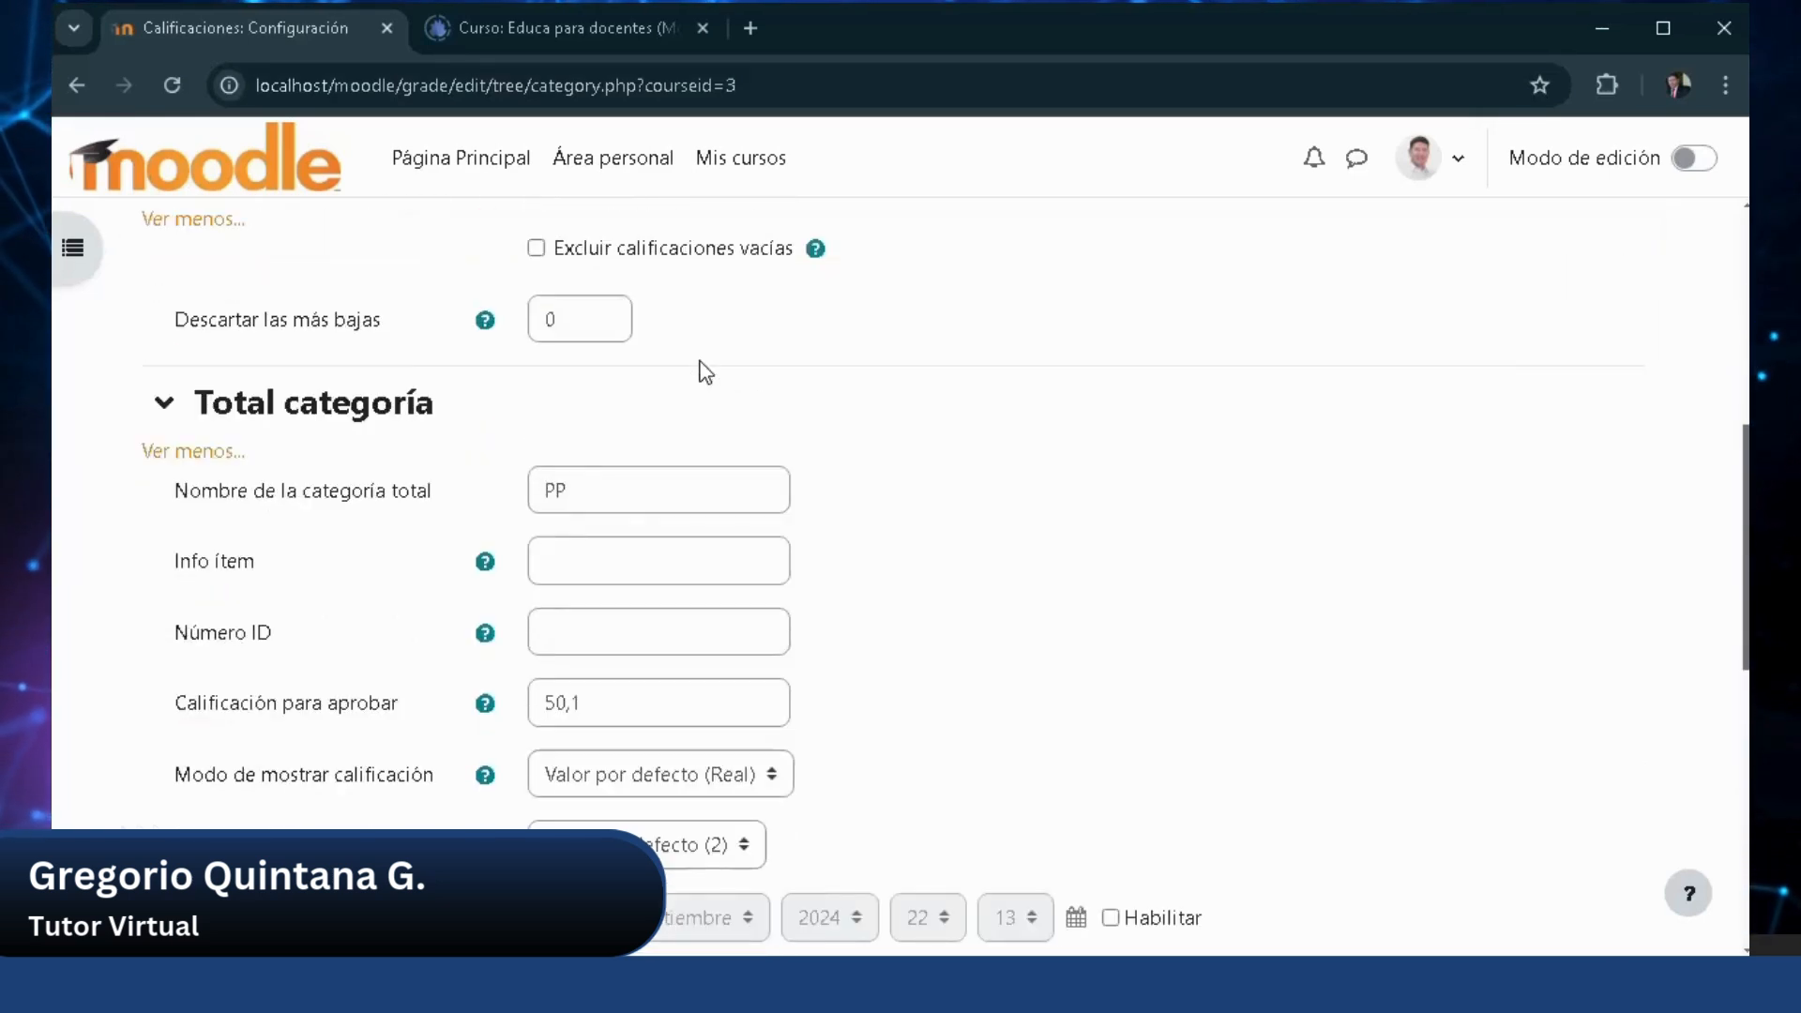
scroll(705, 372, "down", 2)
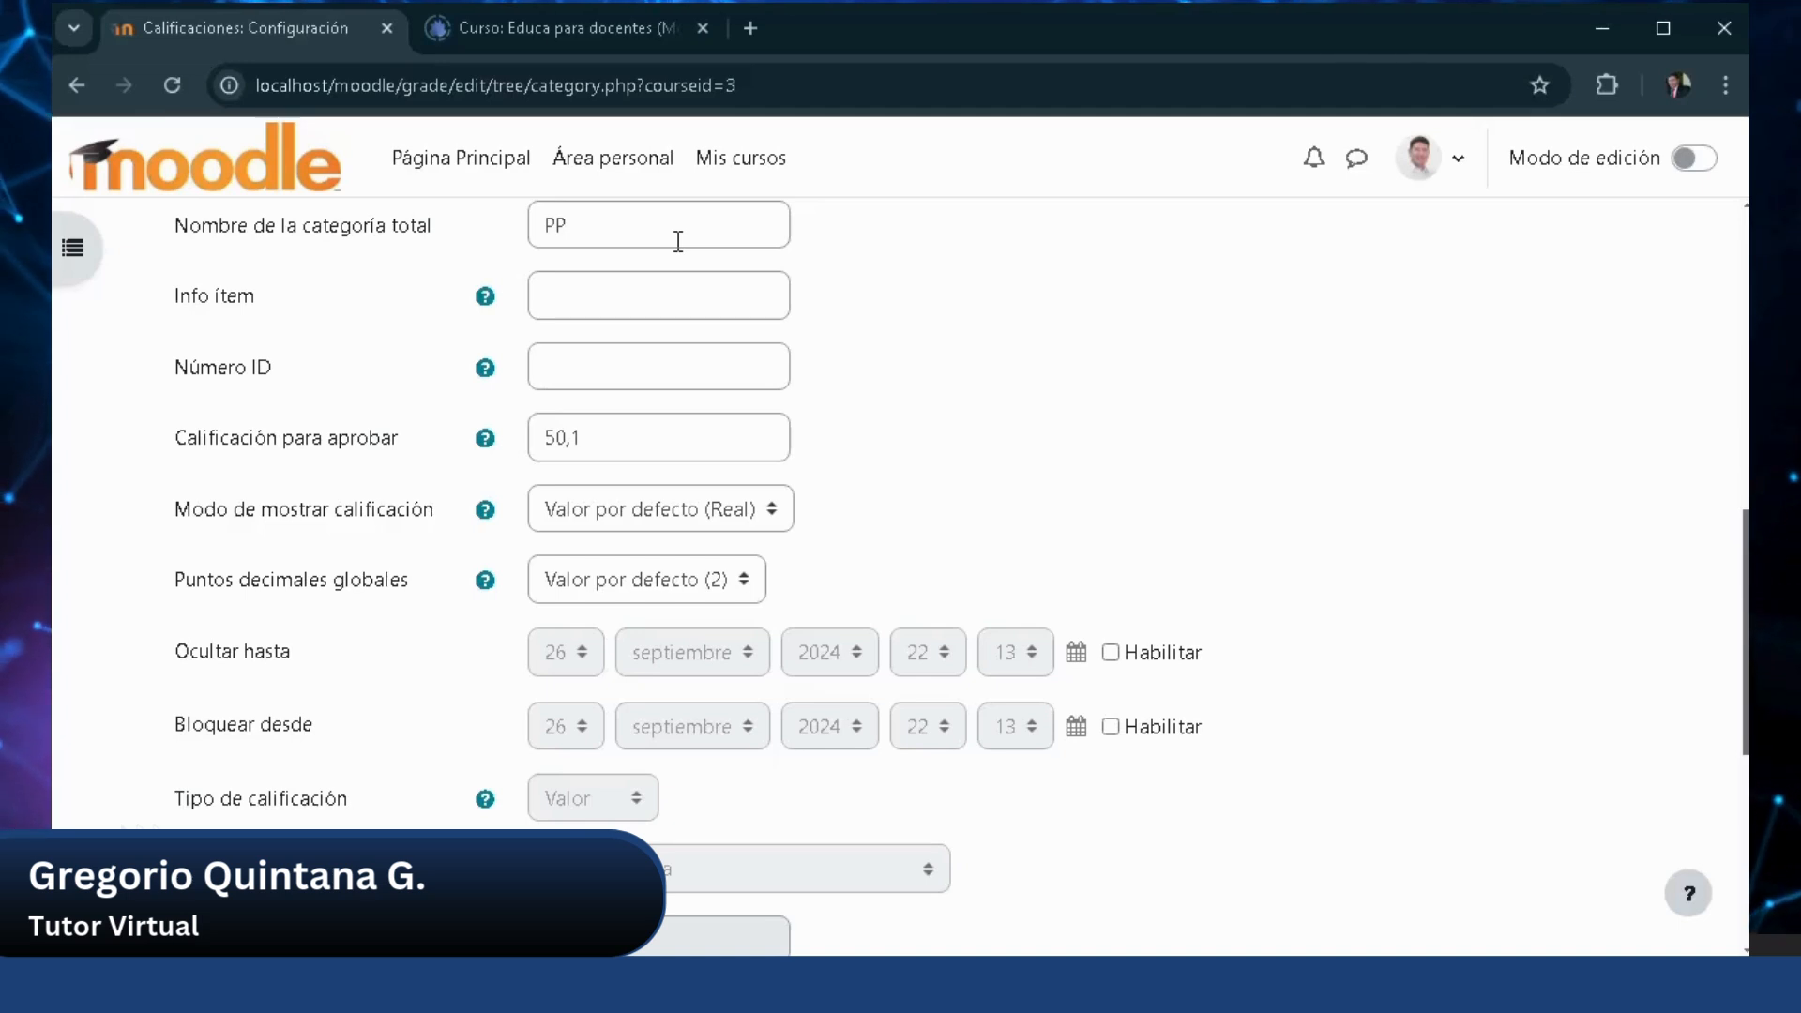
scroll(739, 331, "down", 5)
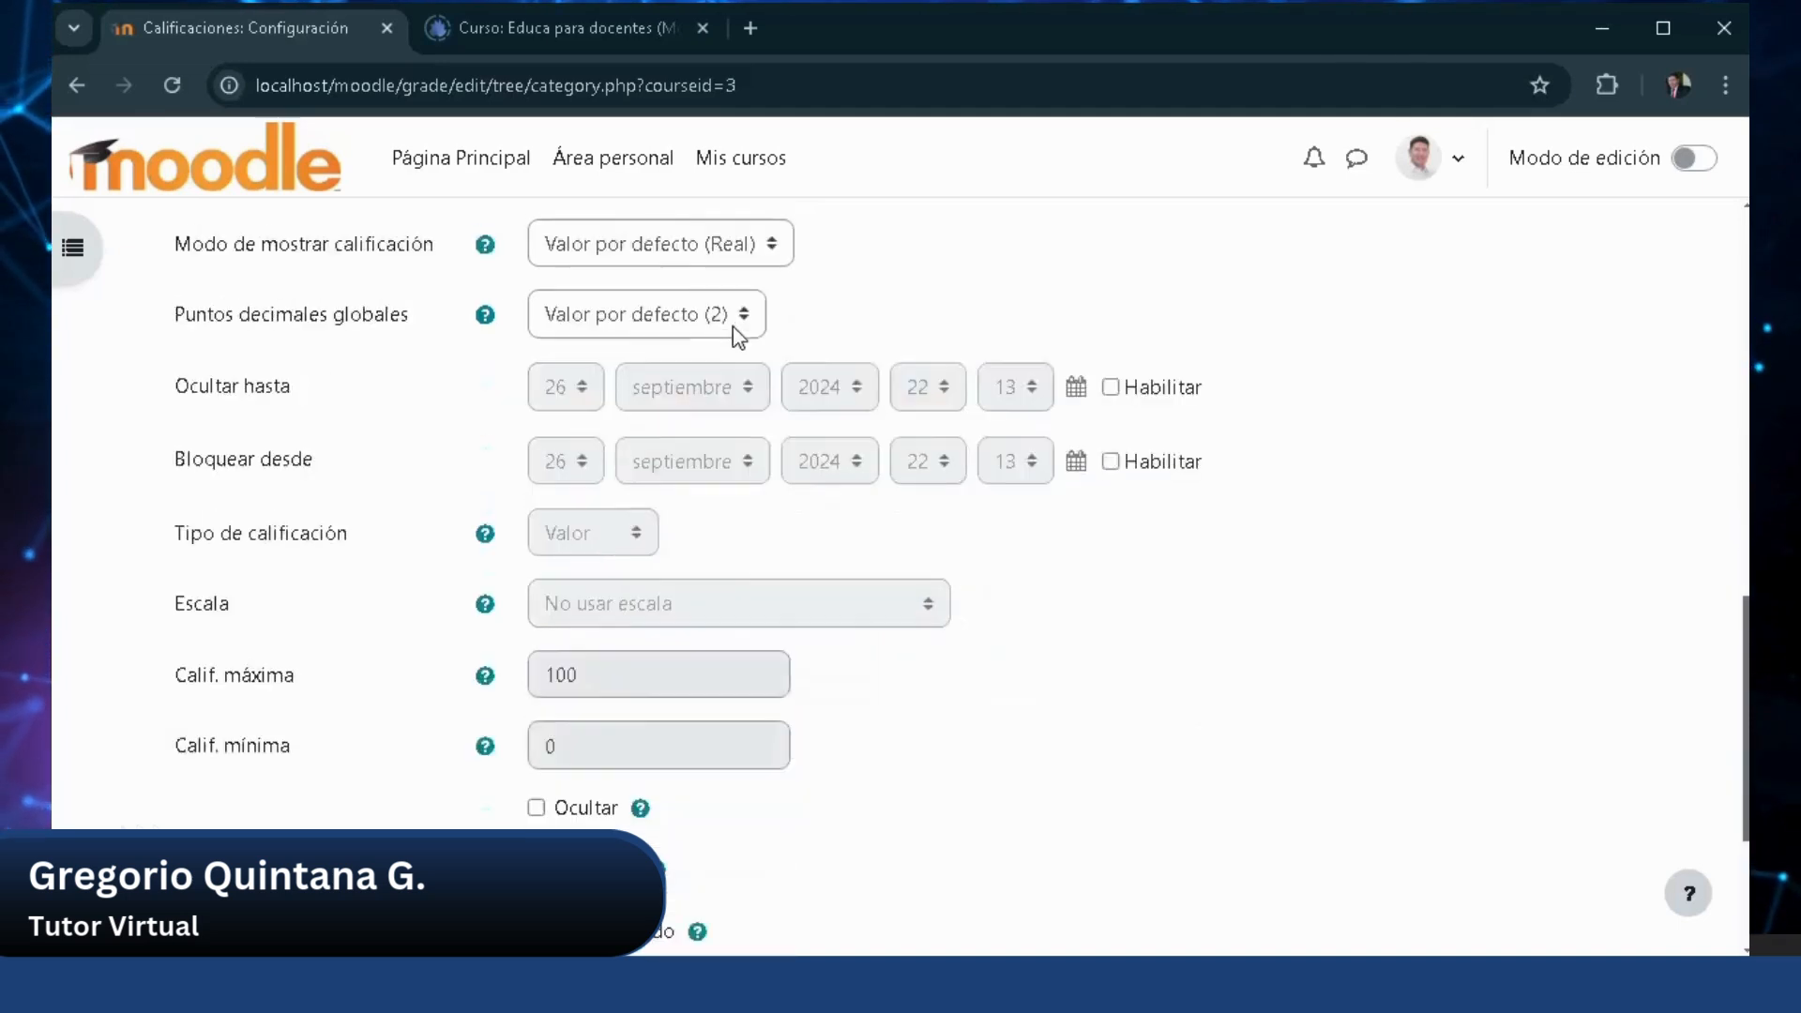
left_click(641, 778)
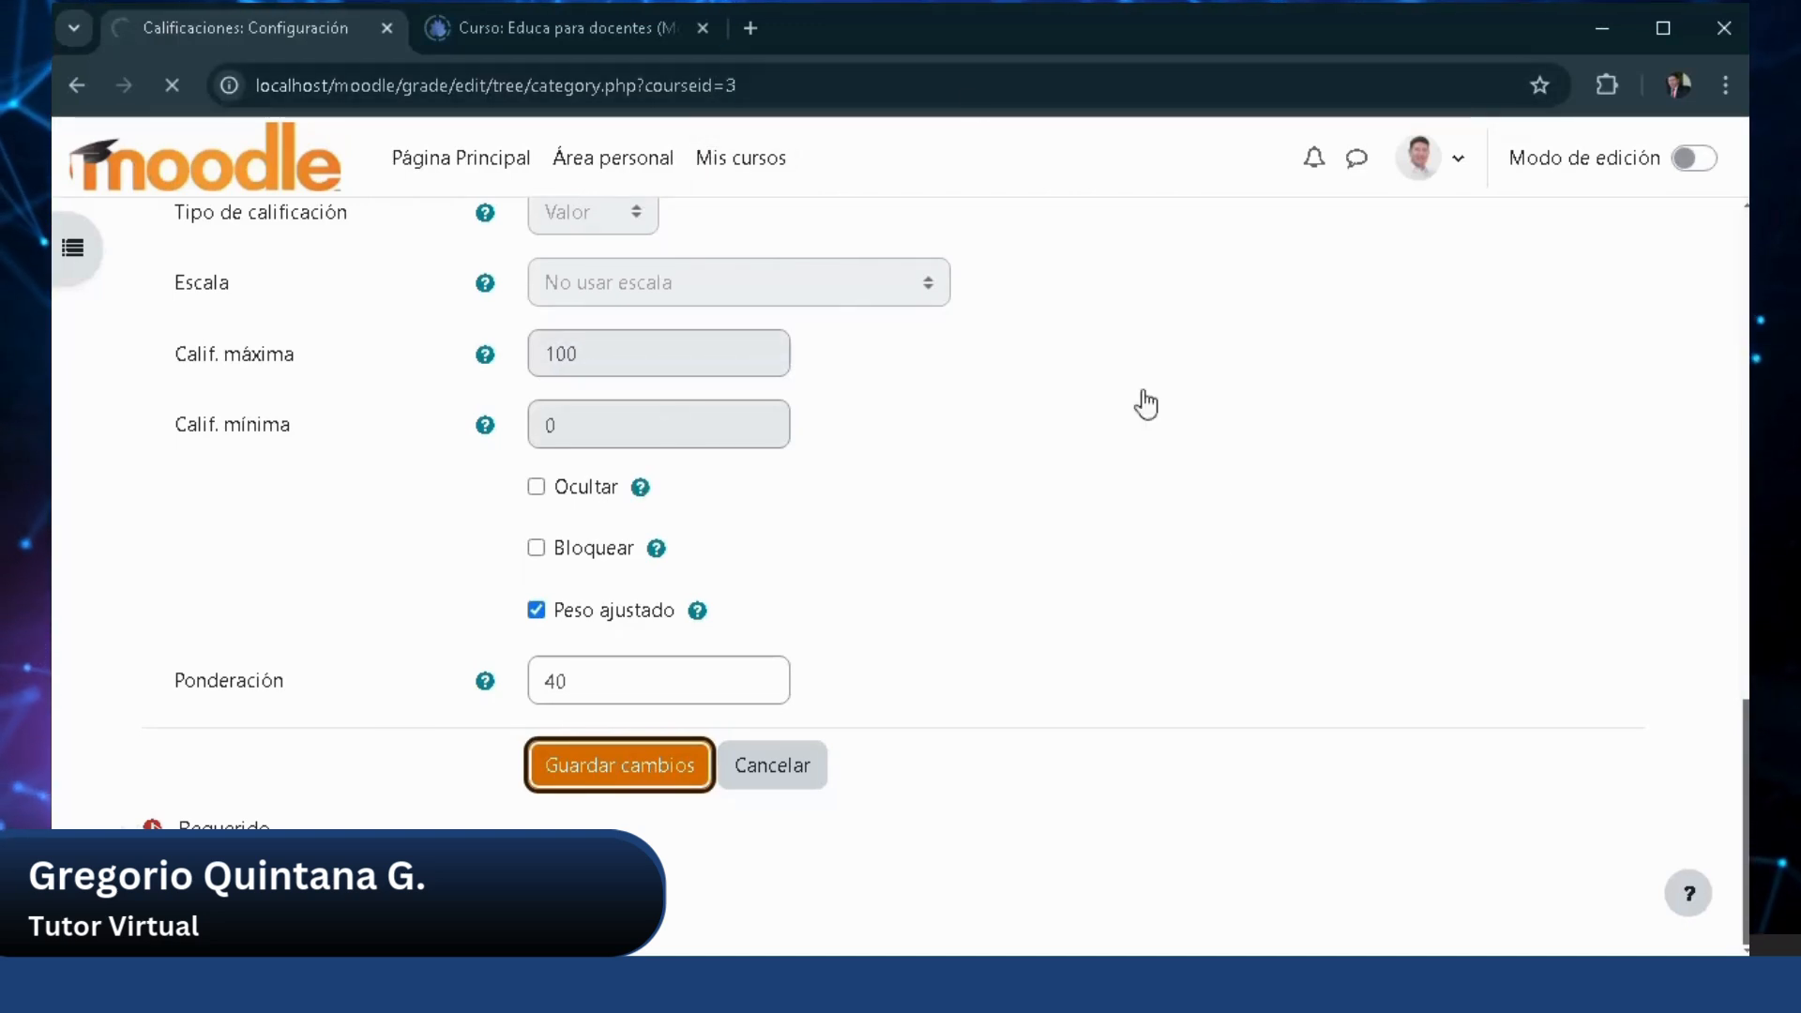
Consult the grading outline for the categories that sit directly under the course and return to the gradebook setup.
left_click(1041, 983)
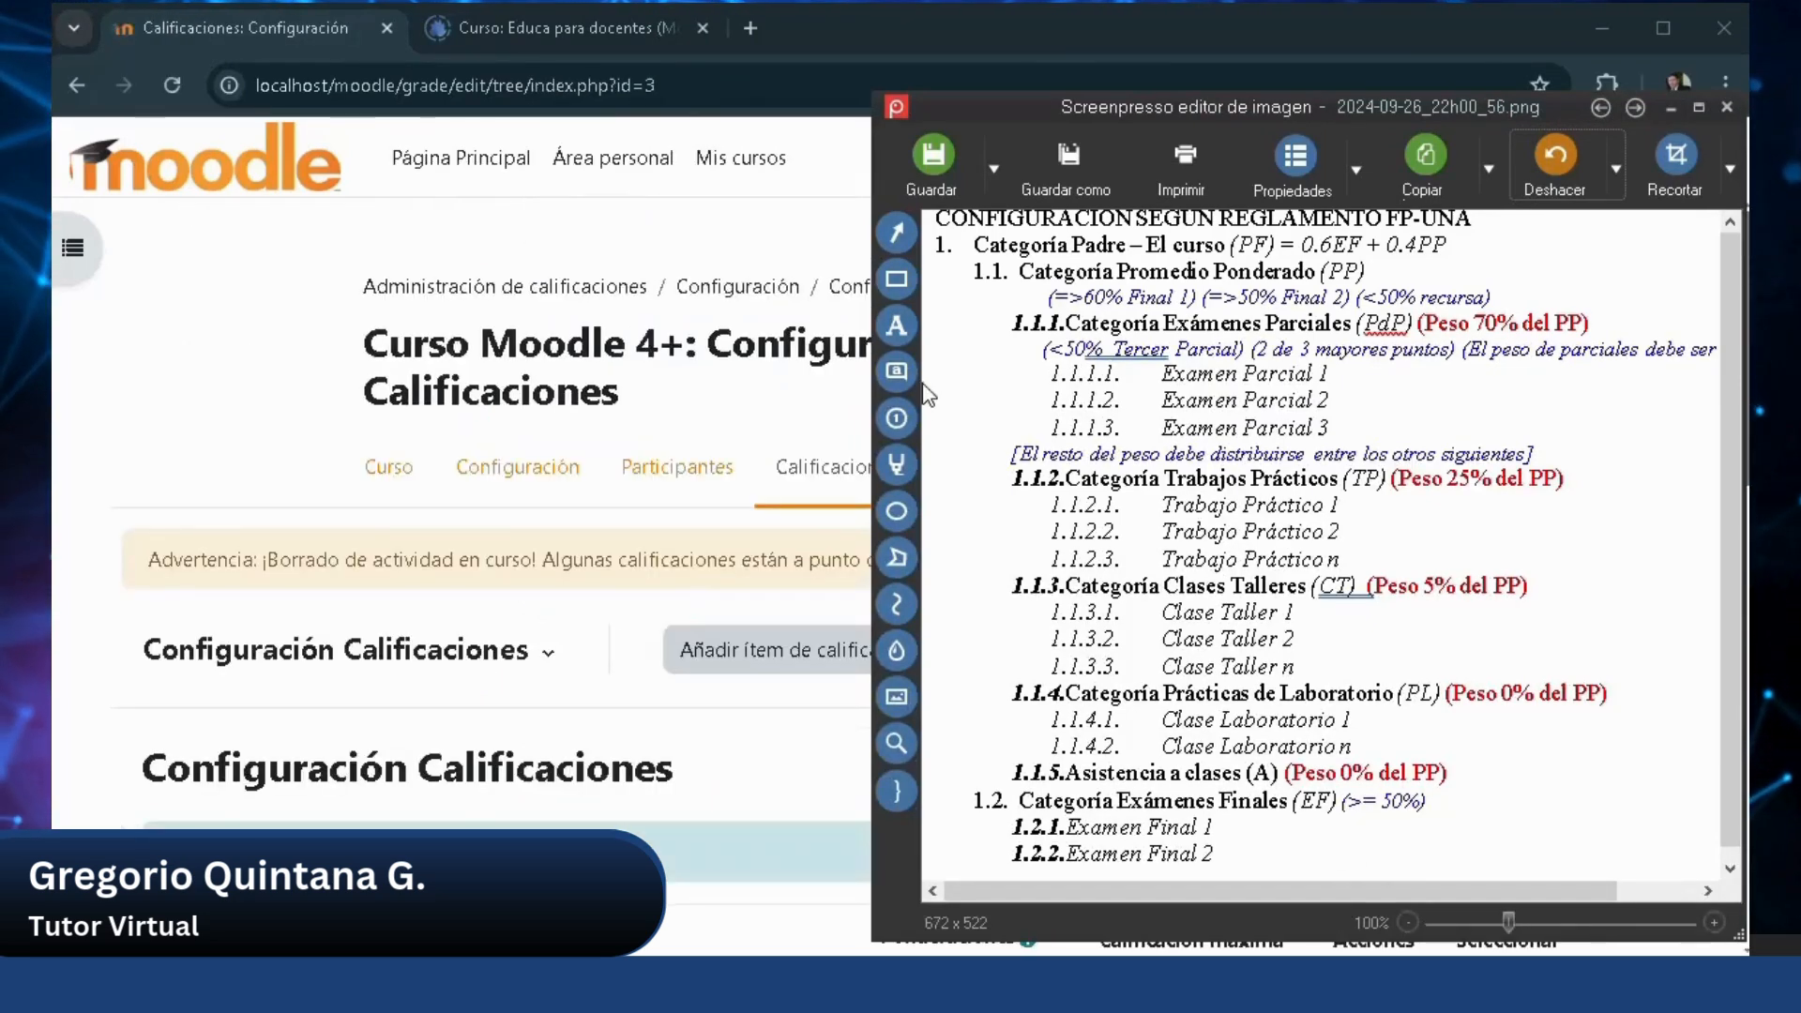
scroll(770, 457, "down", 1)
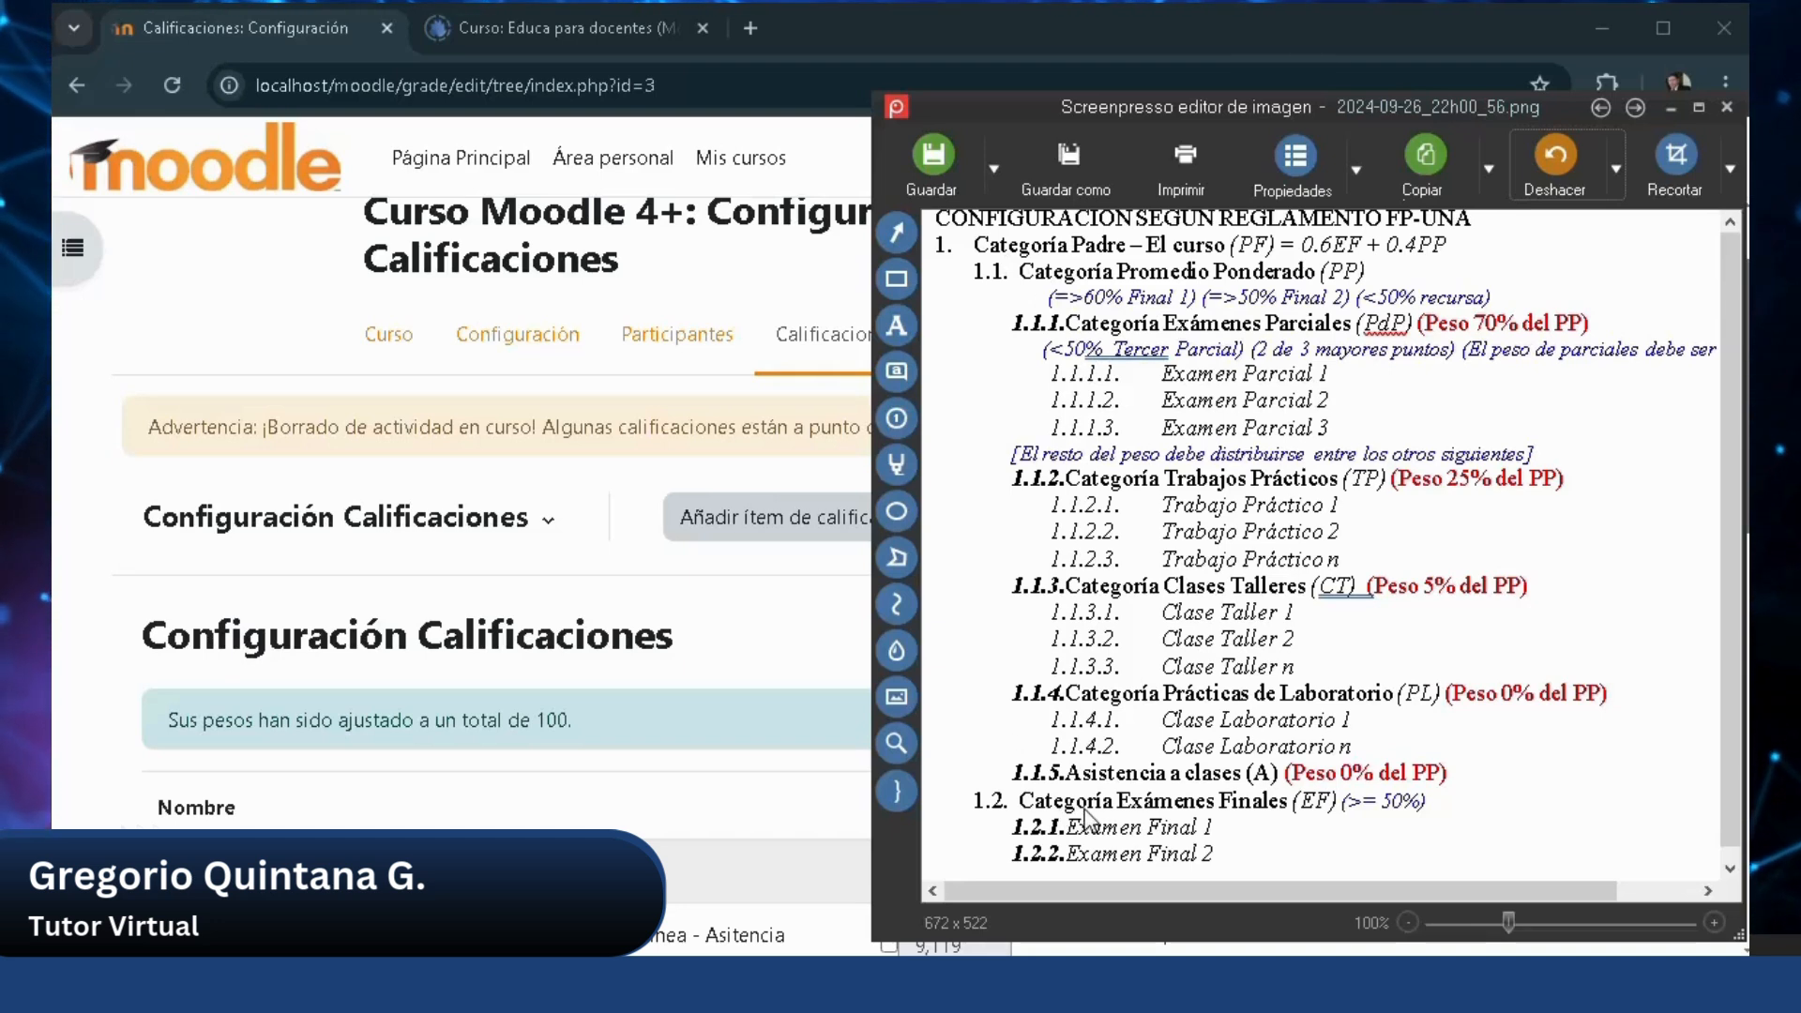
left_click(753, 647)
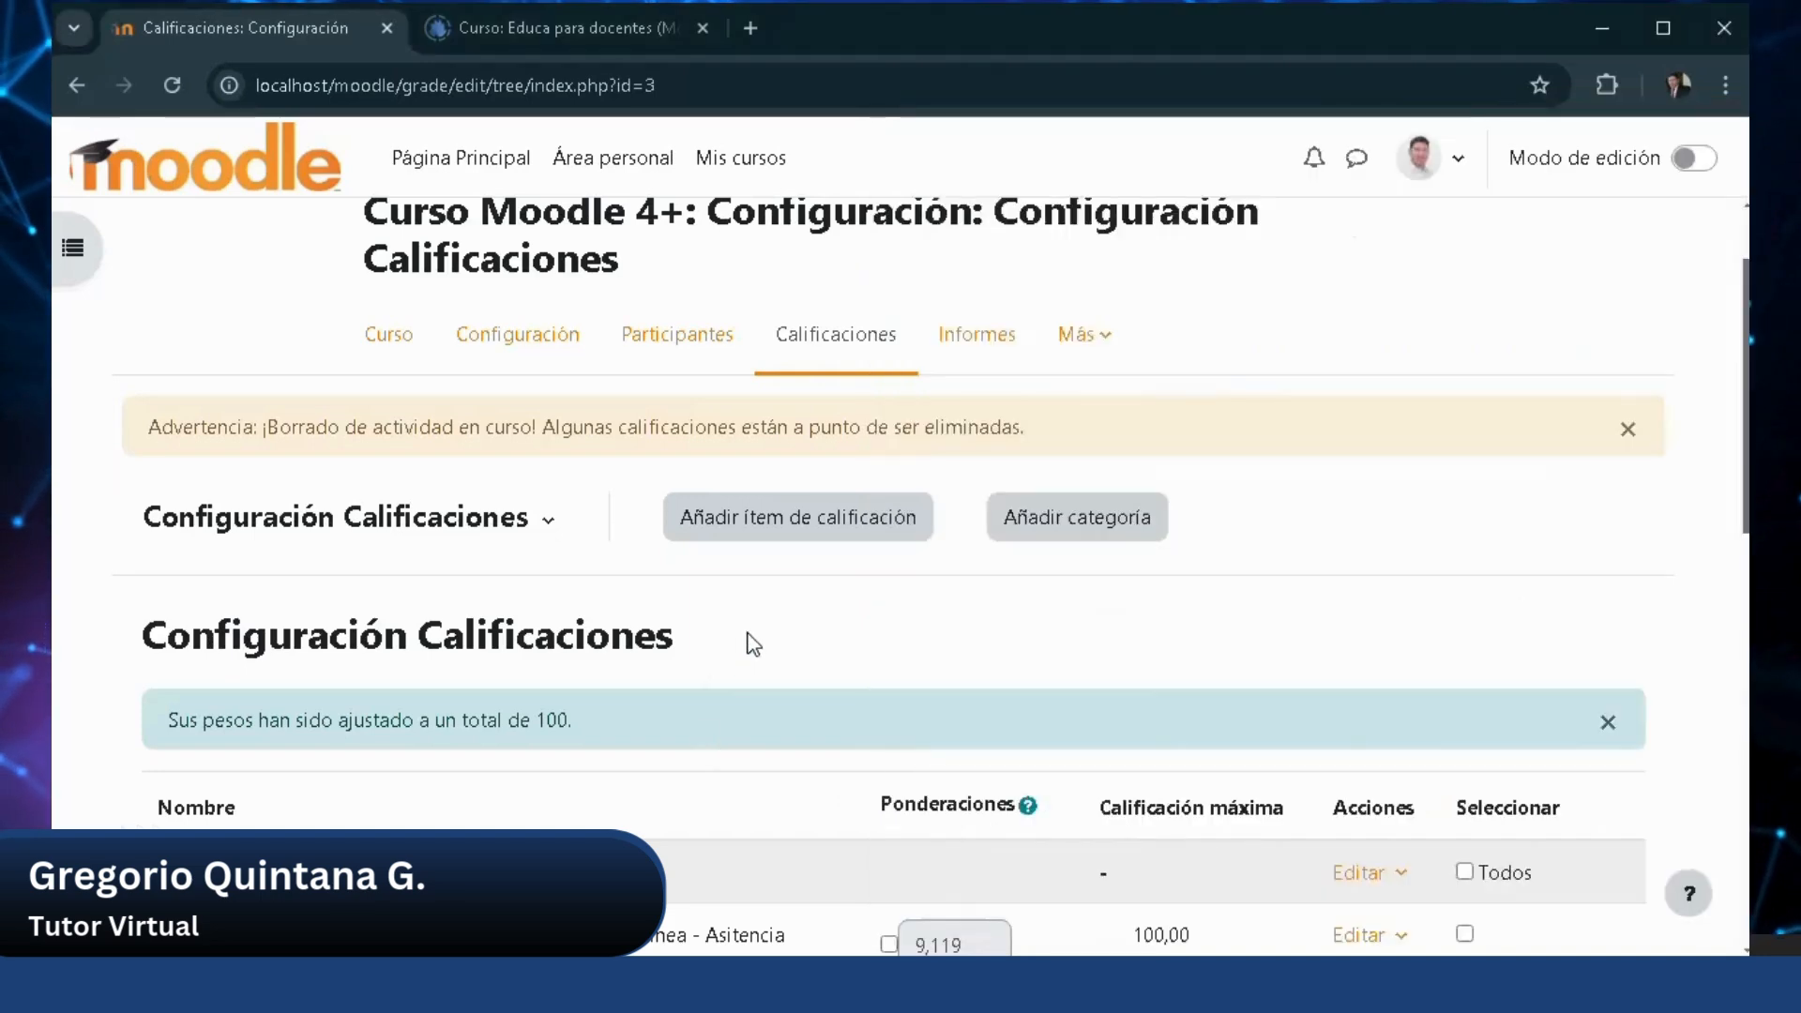
Examine the Promedio Ponderado (PP) category's weight, its PP total row and the empty-grades note in the gradebook setup.
scroll(747, 637, "down", 7)
scroll(150, 406, "up", 1)
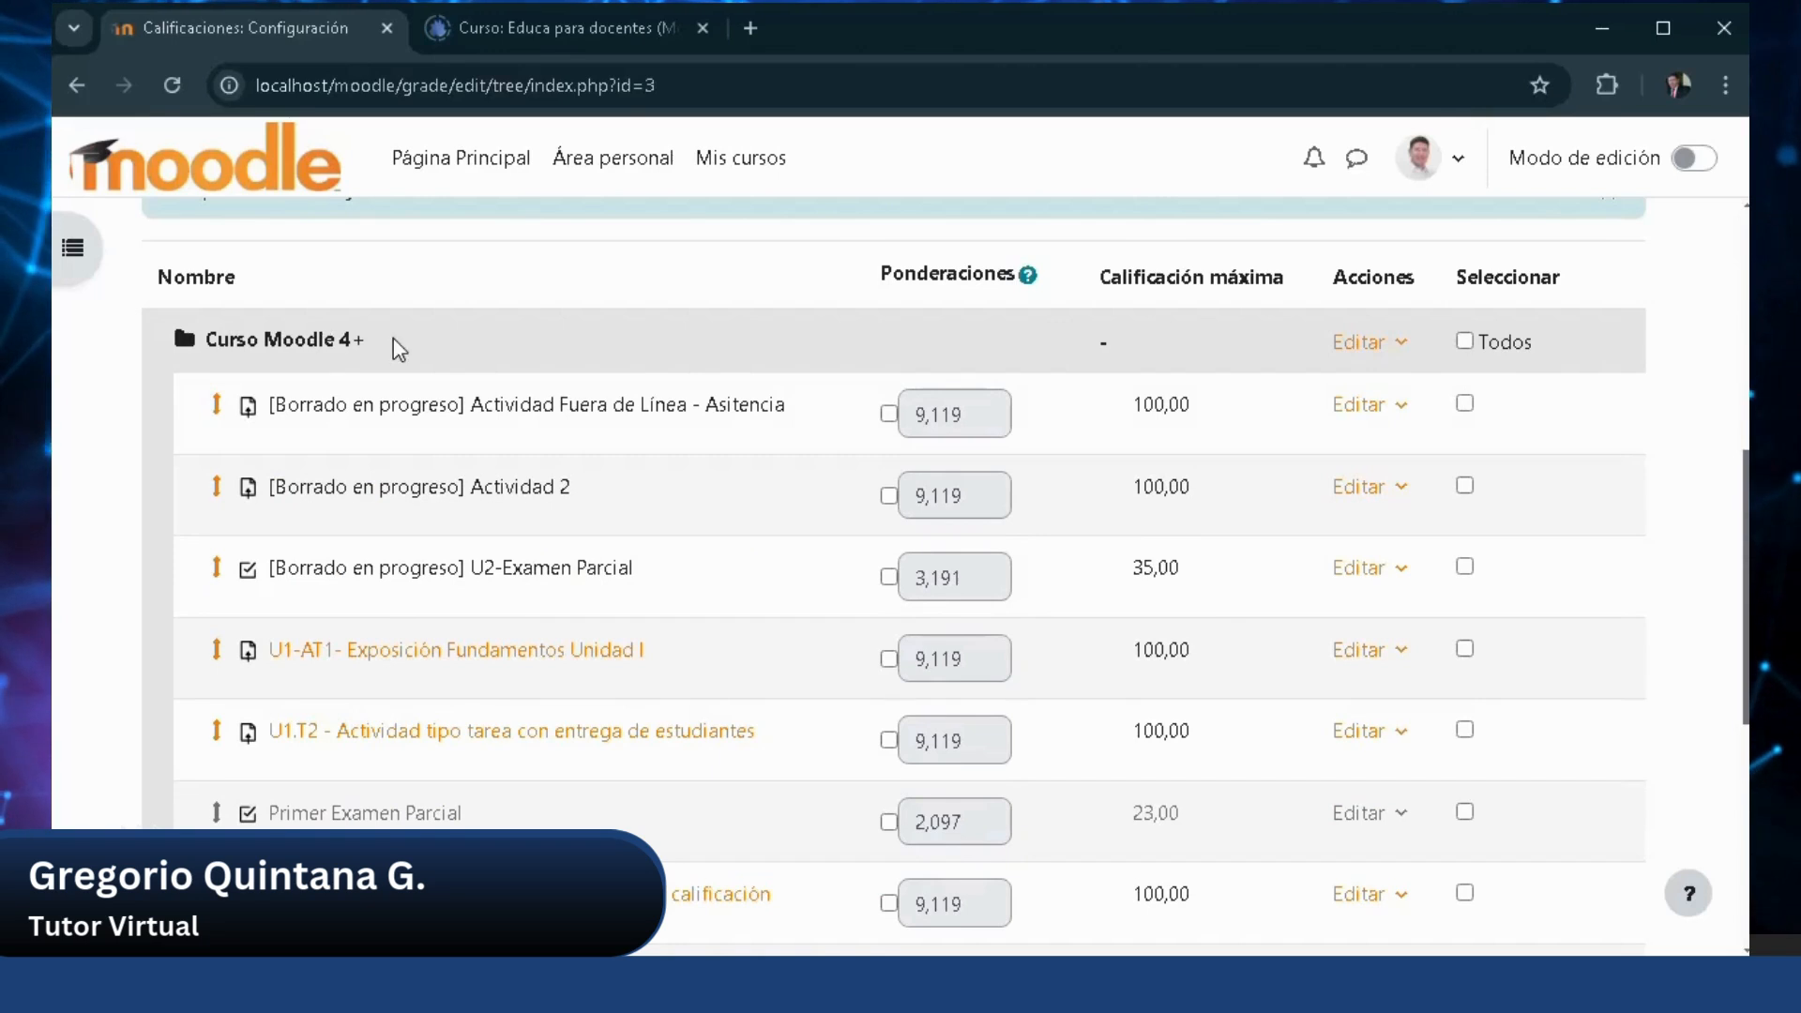
scroll(394, 337, "down", 6)
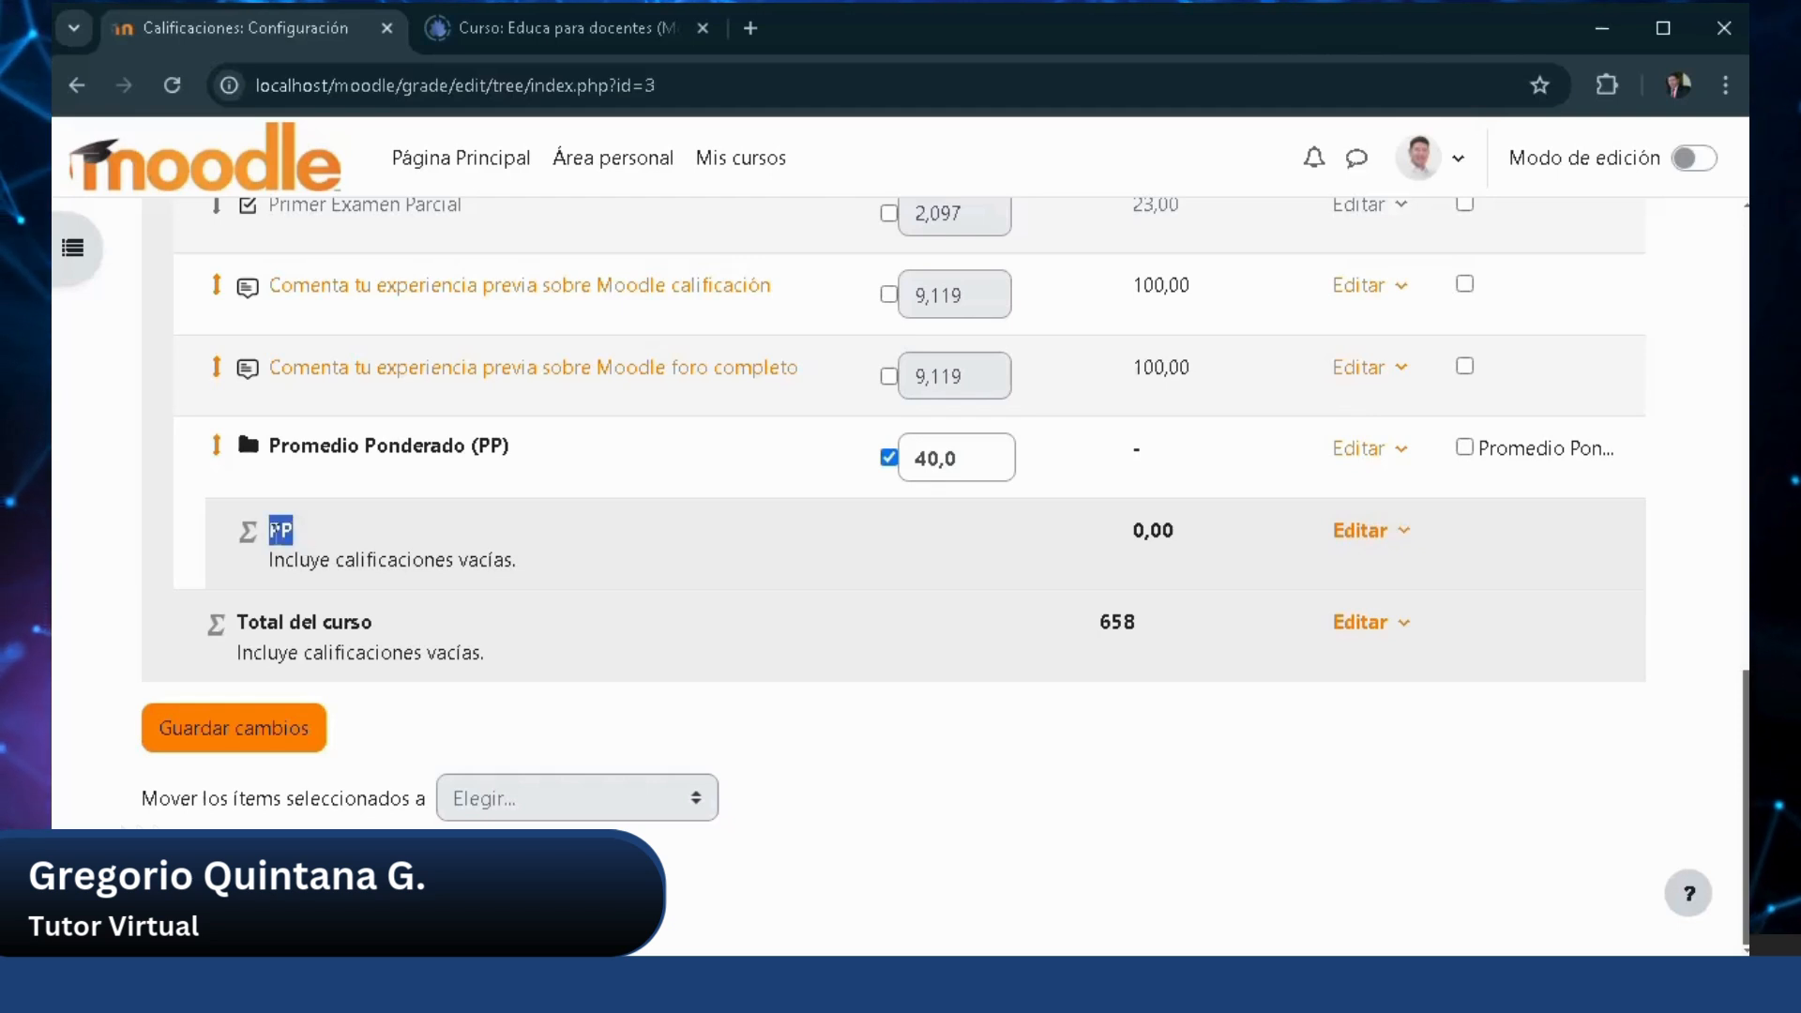
left_click_drag(236, 539, 258, 537)
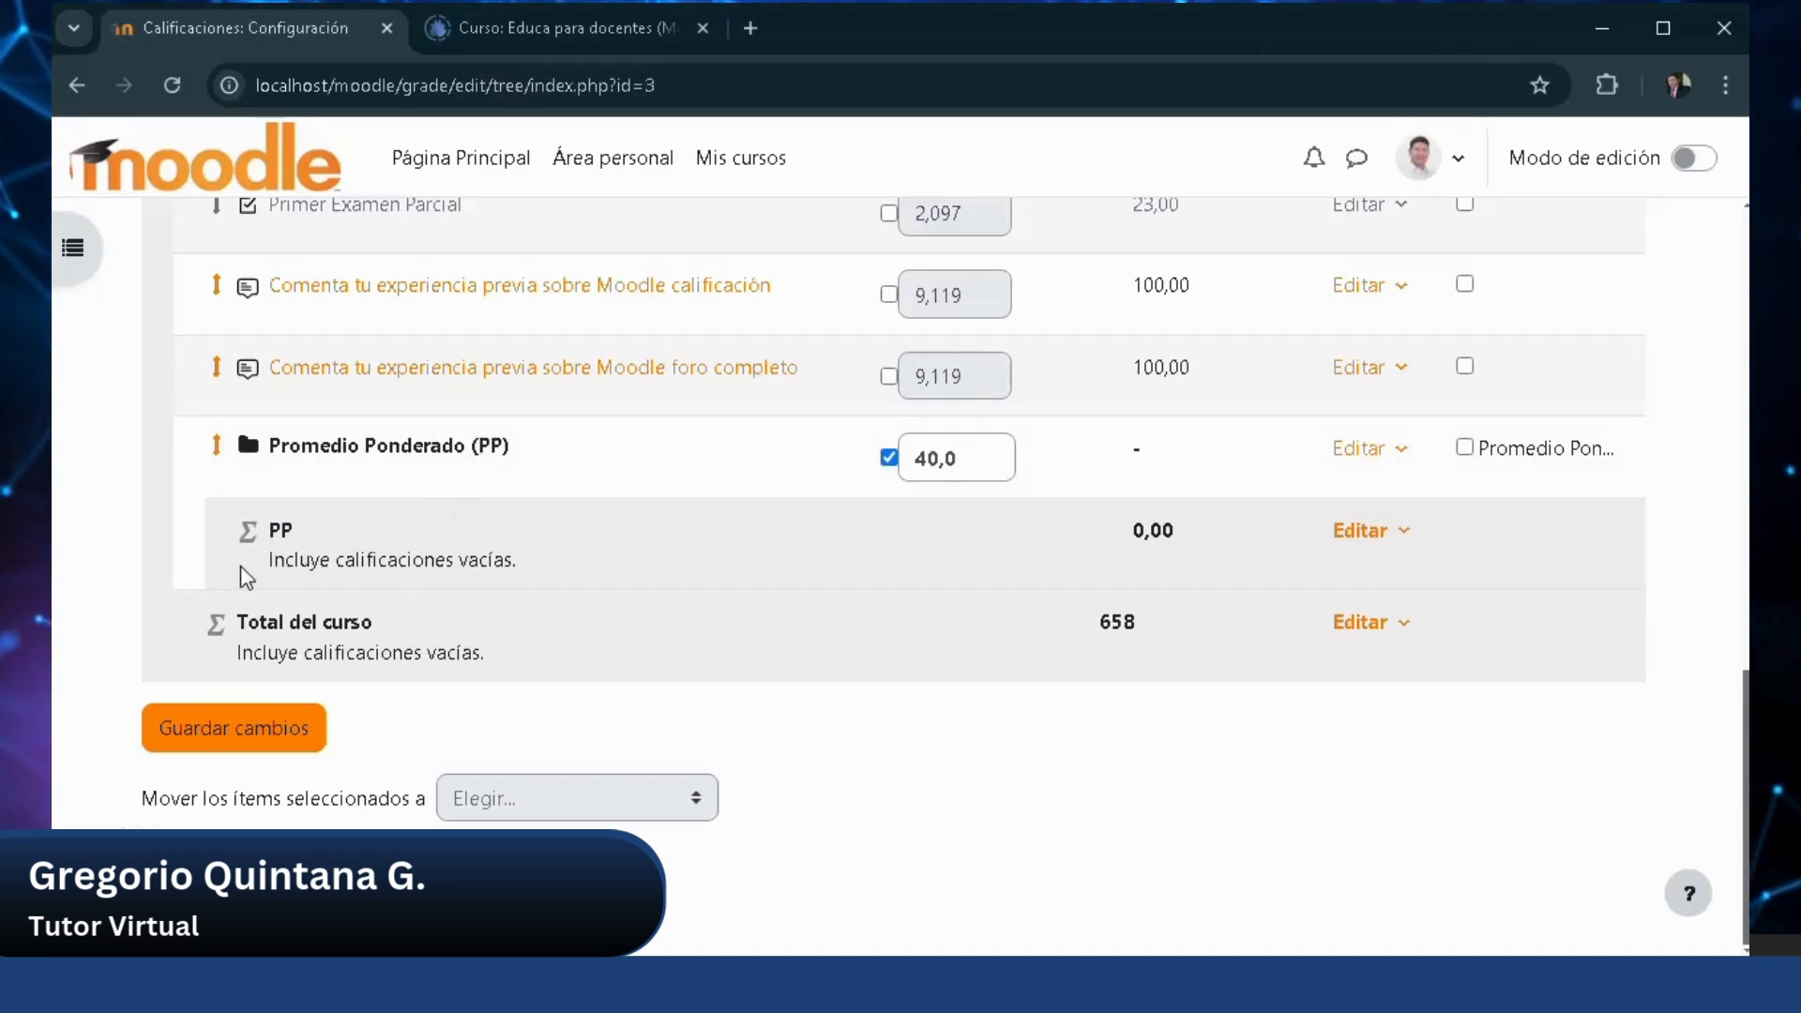
left_click_drag(268, 560, 530, 565)
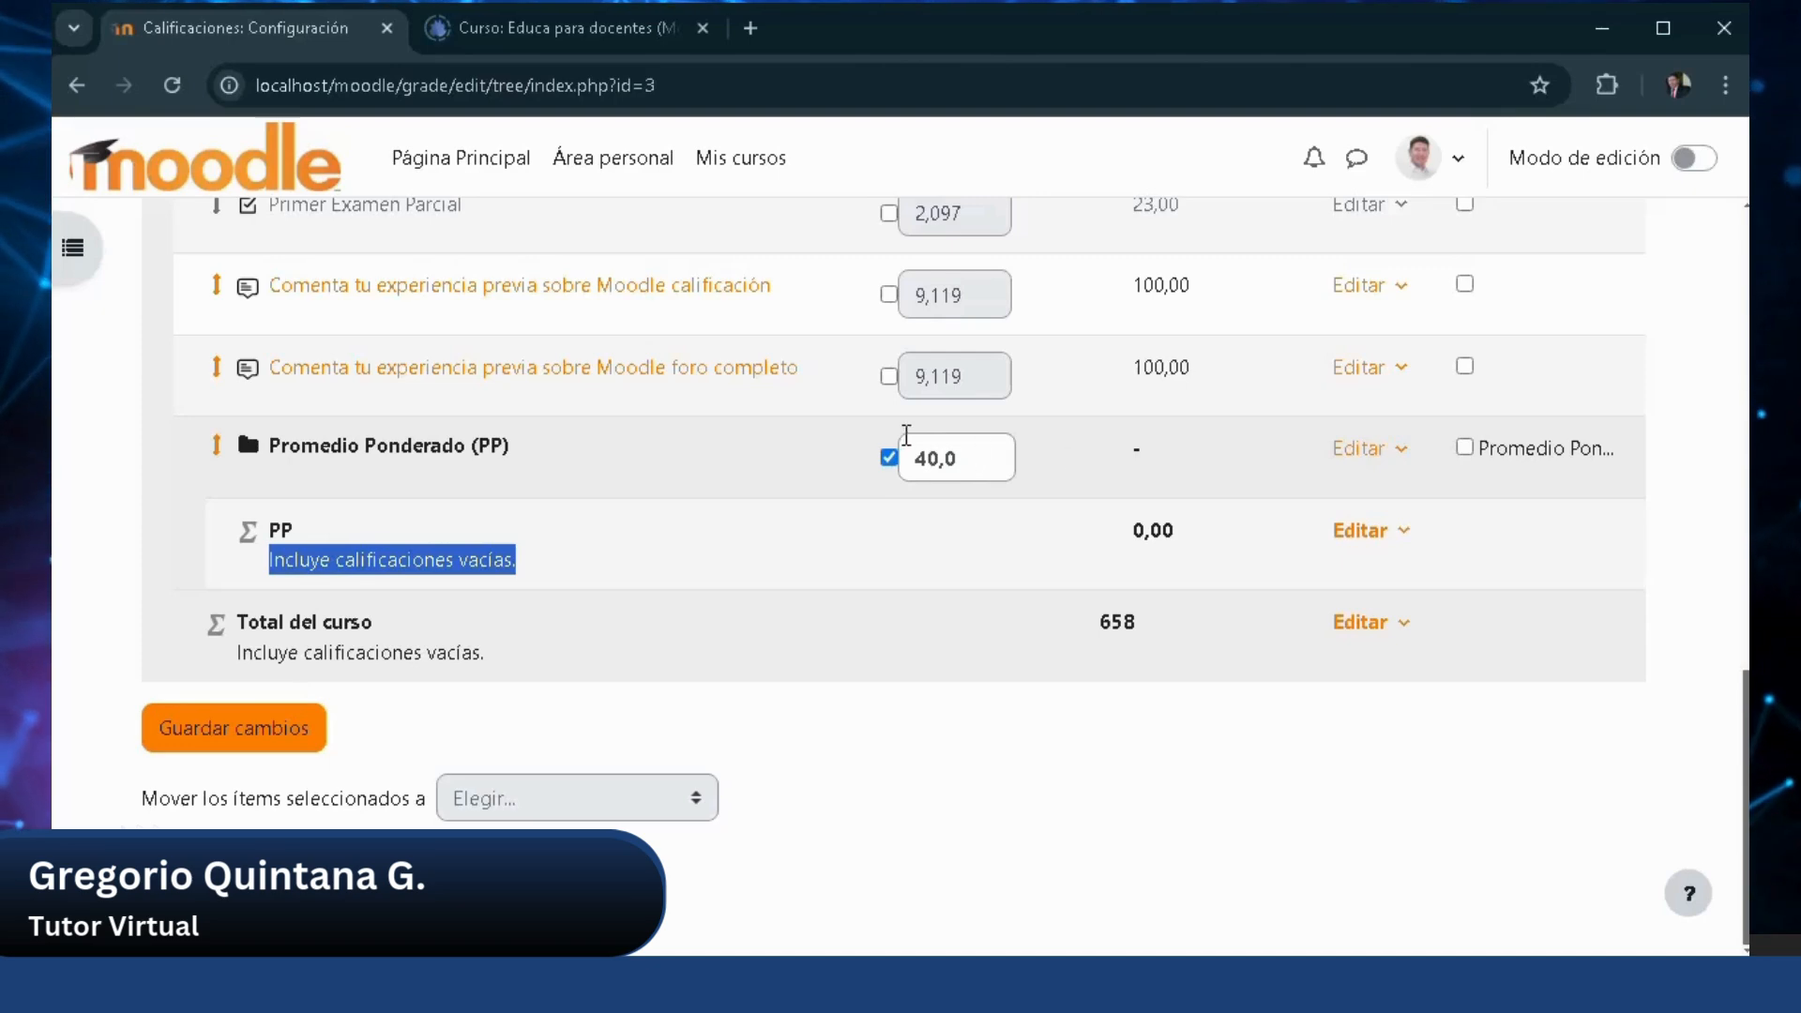
Start a new grade category, show its additional category options and expand the Total categoría and Categoría padre sections.
scroll(1030, 345, "up", 5)
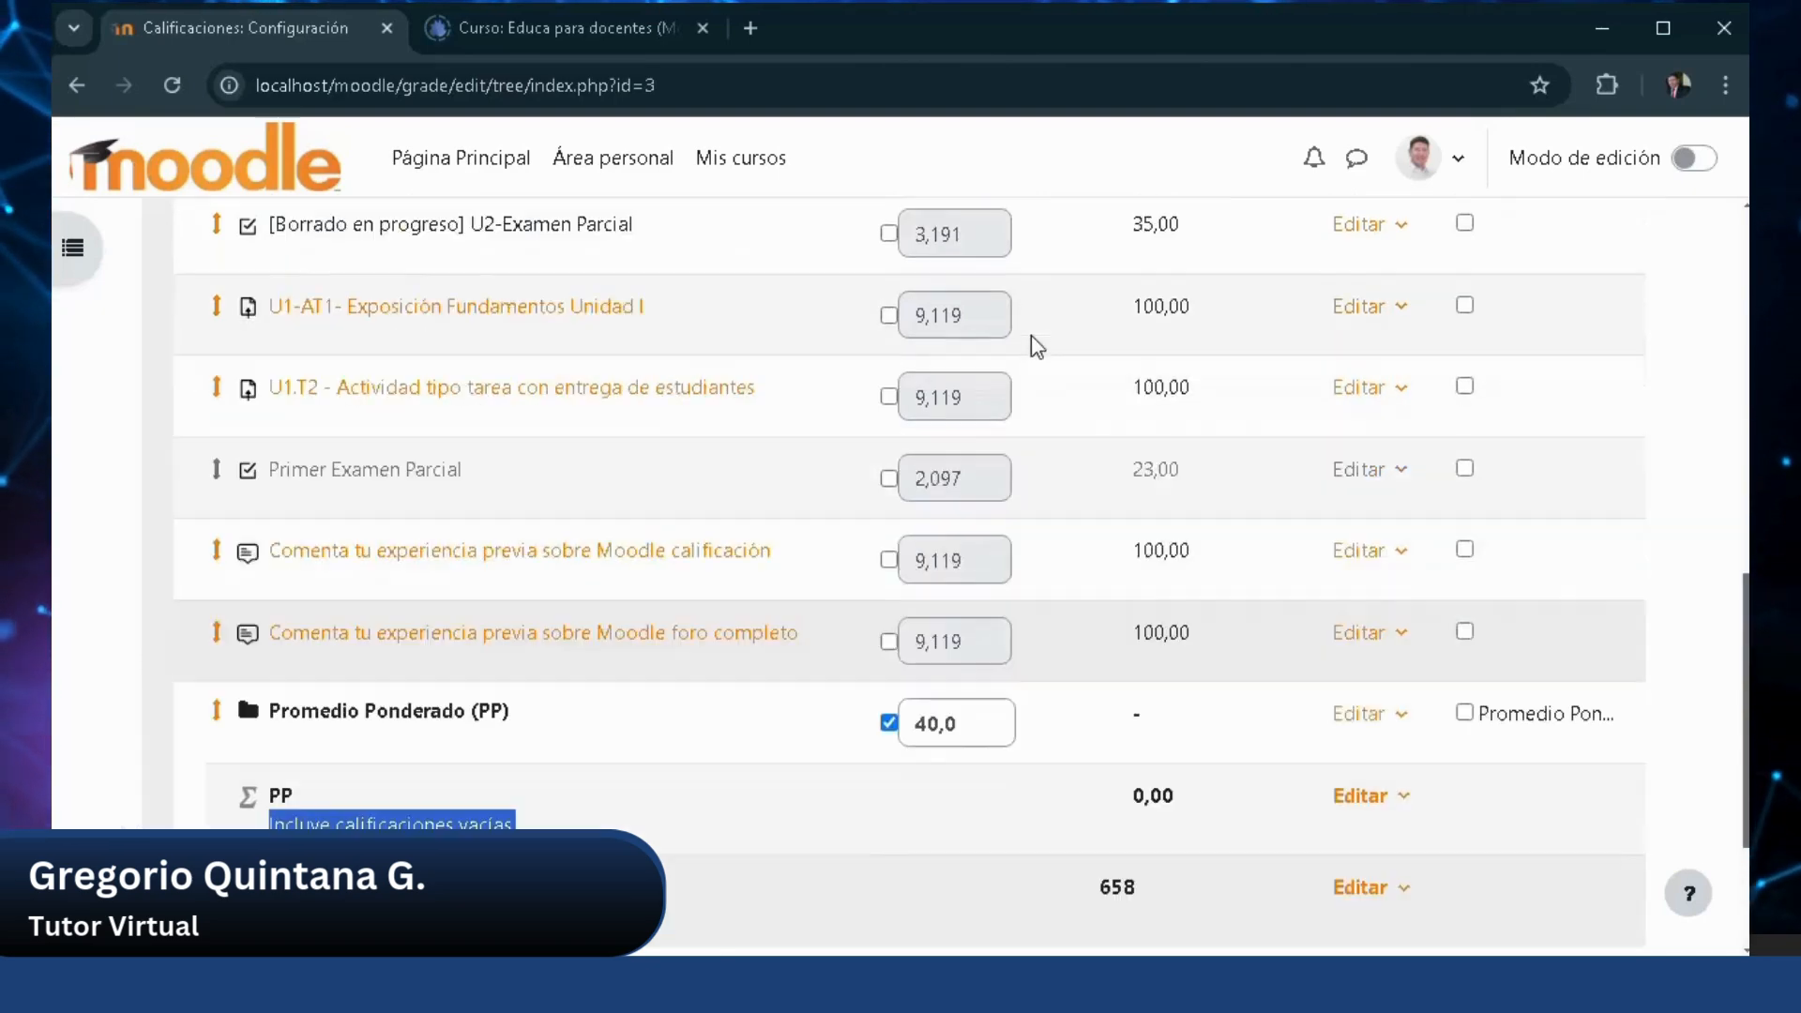
scroll(1031, 335, "up", 4)
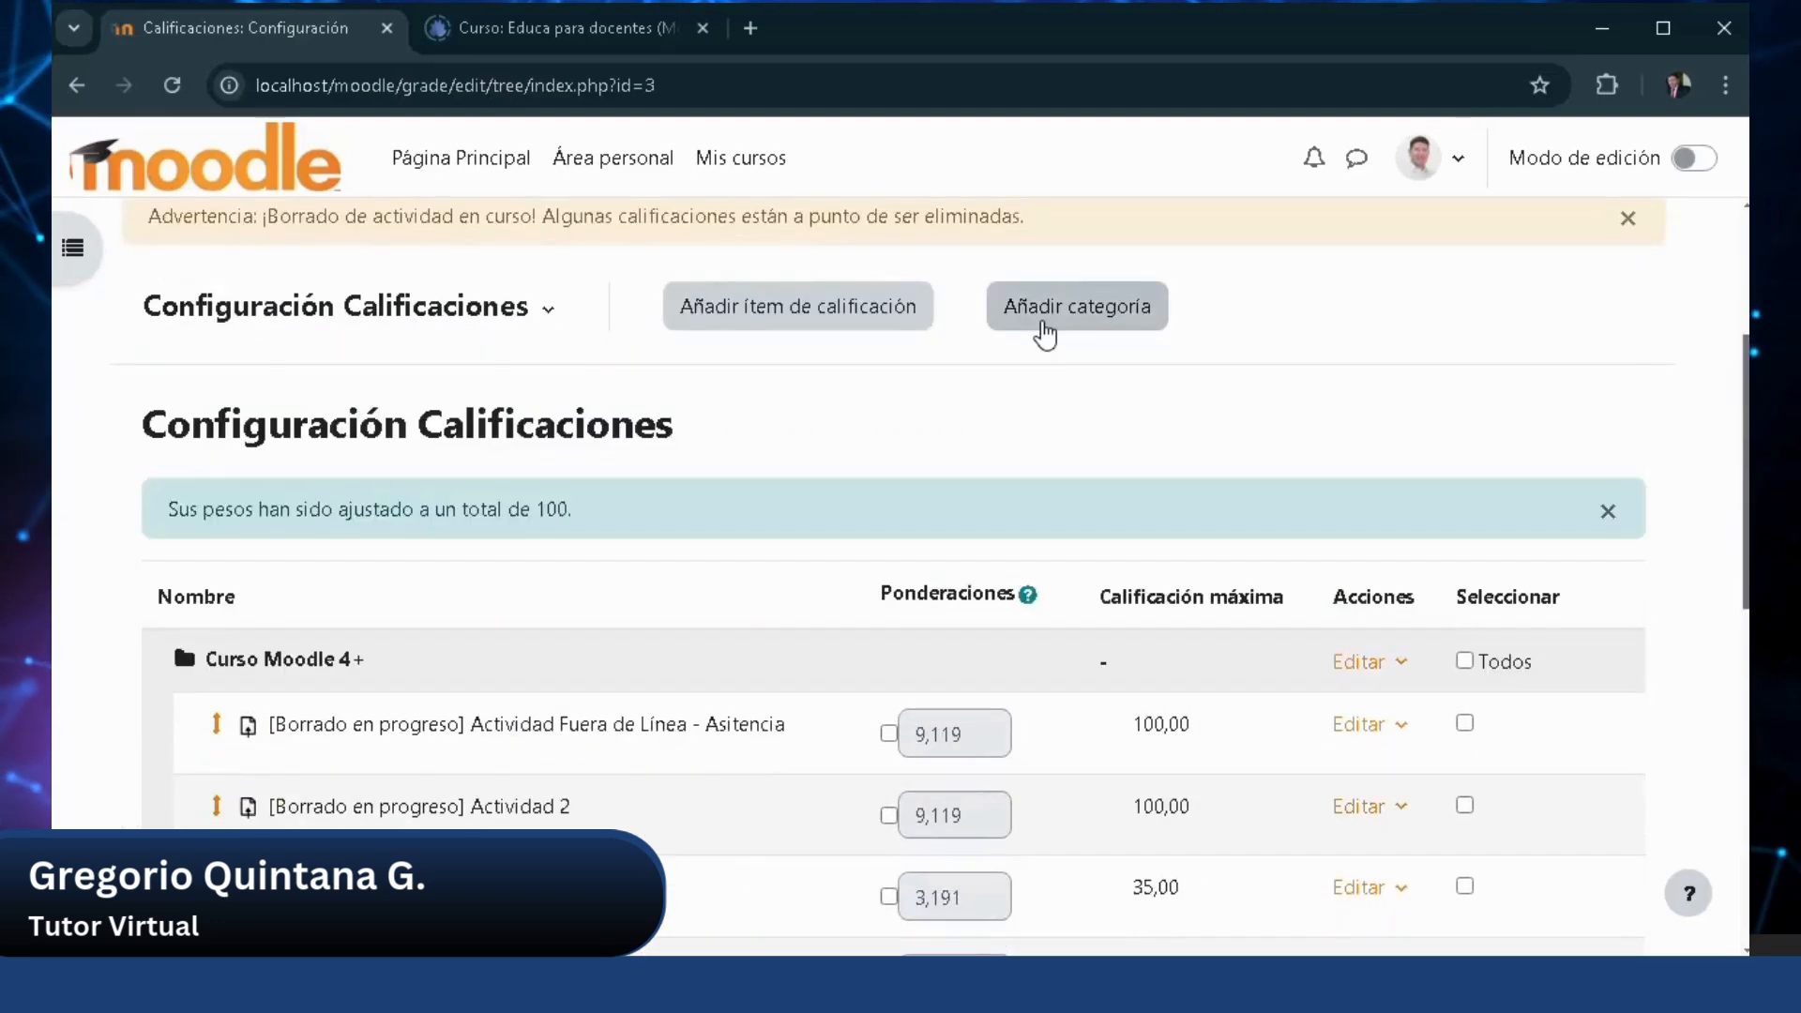
left_click(1044, 330)
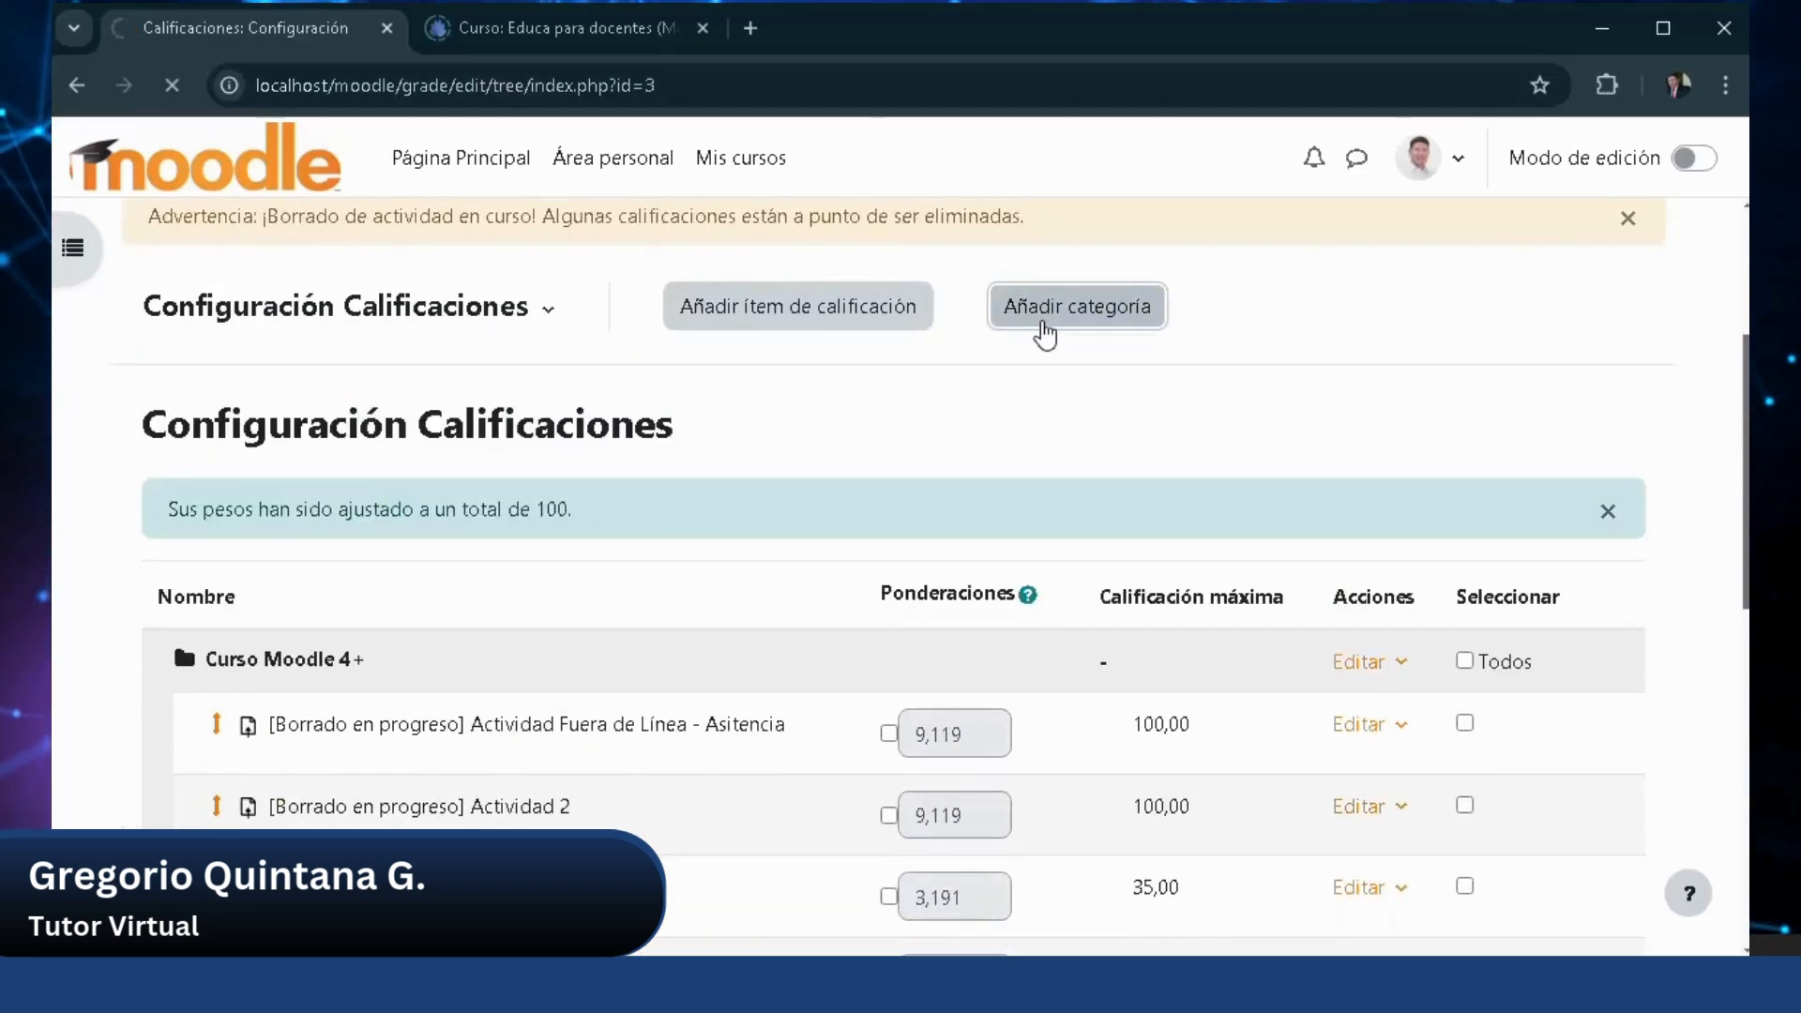
scroll(637, 464, "down", 3)
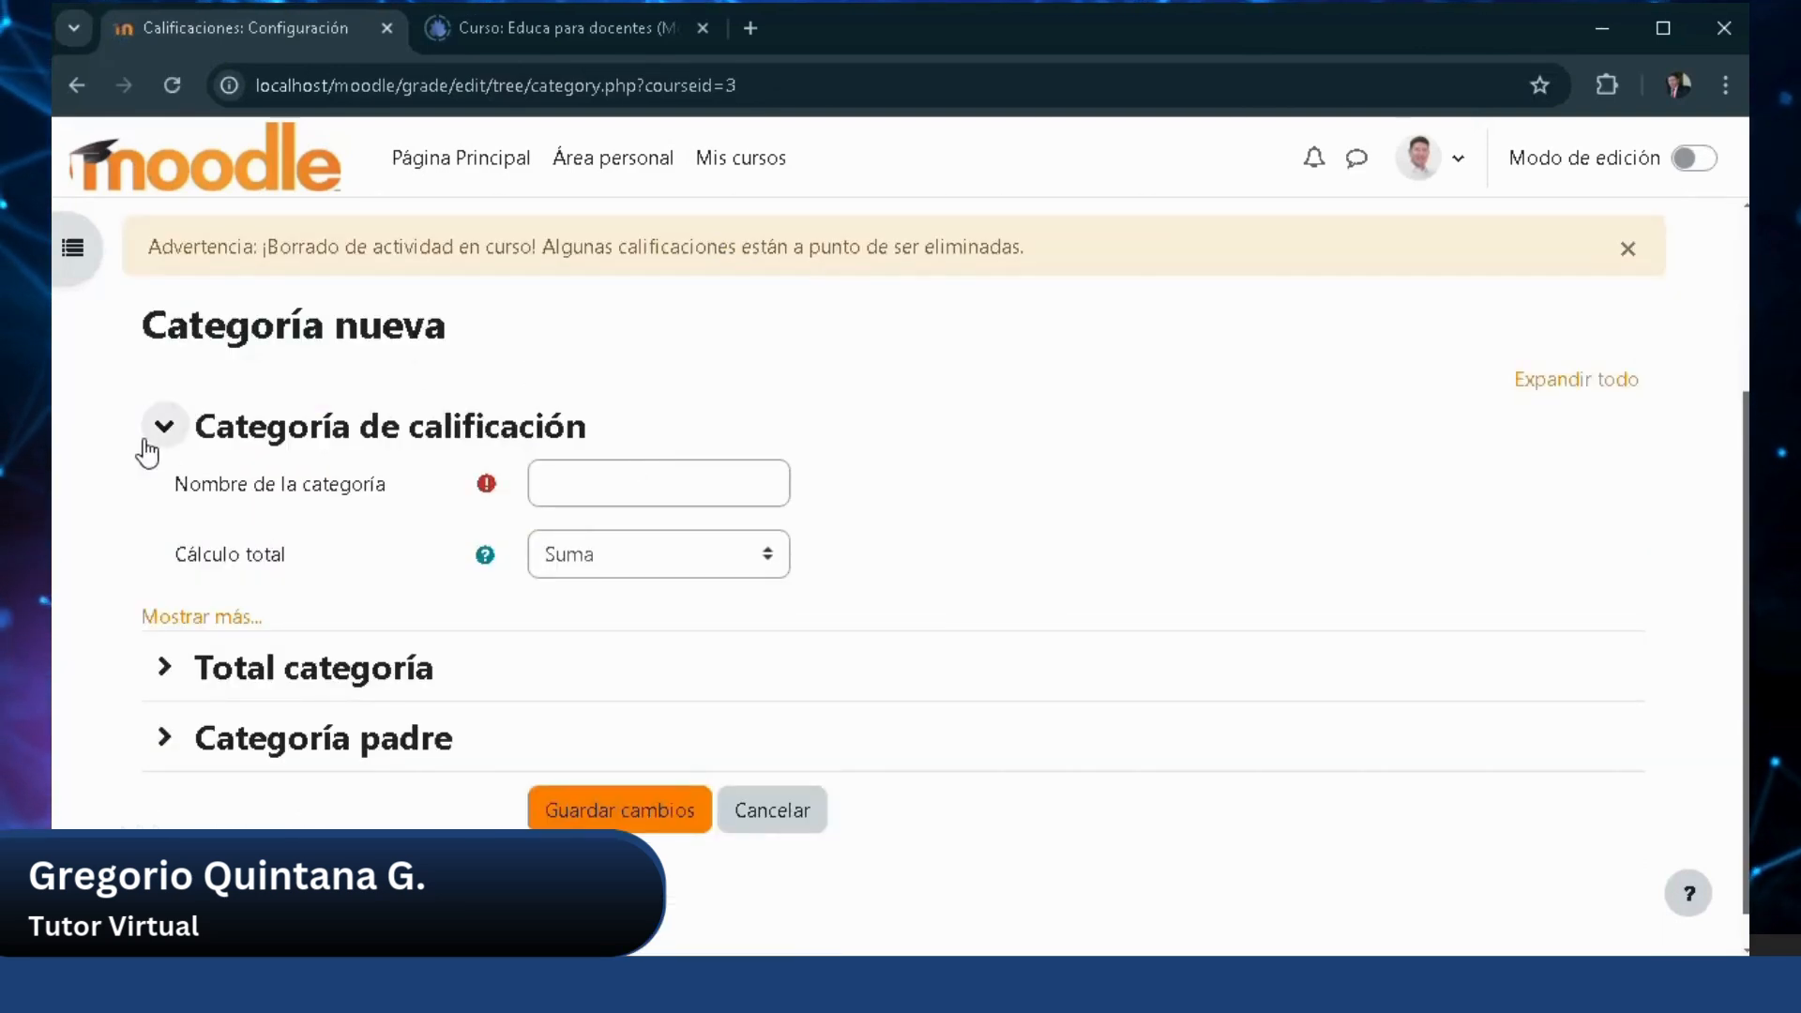
scroll(334, 792, "down", 1)
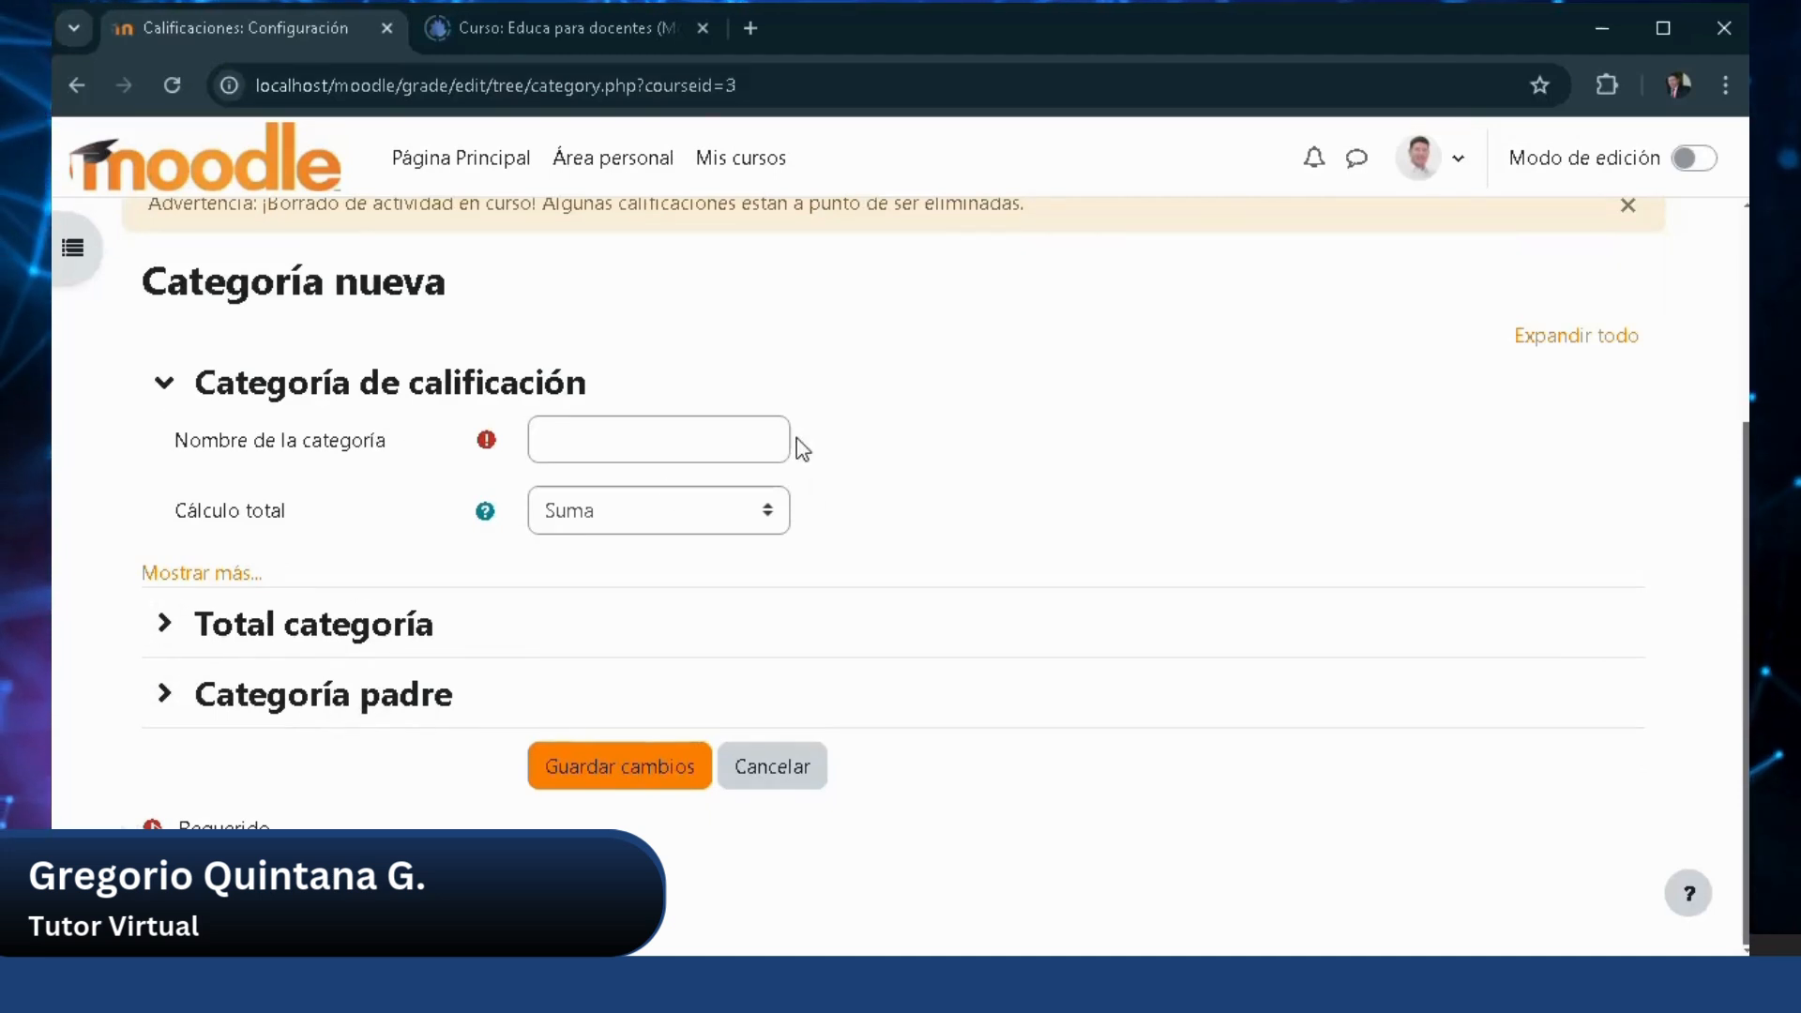
scroll(365, 345, "up", 3)
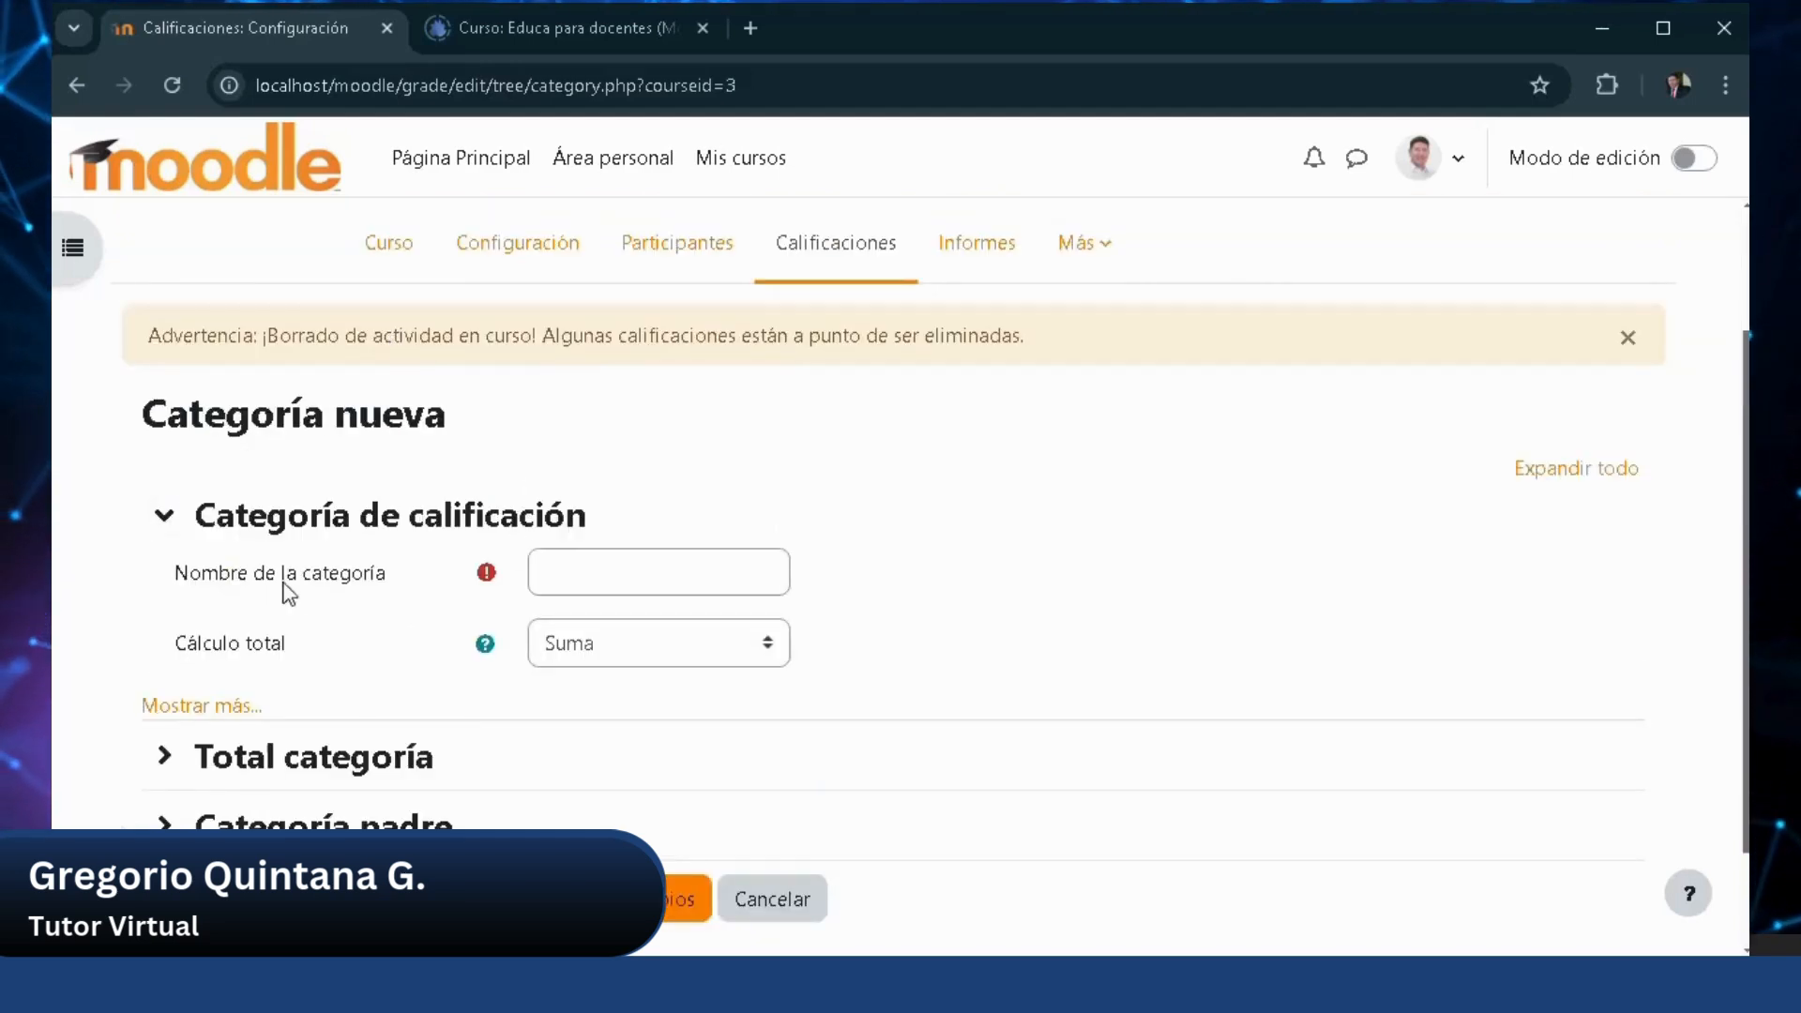
left_click(167, 710)
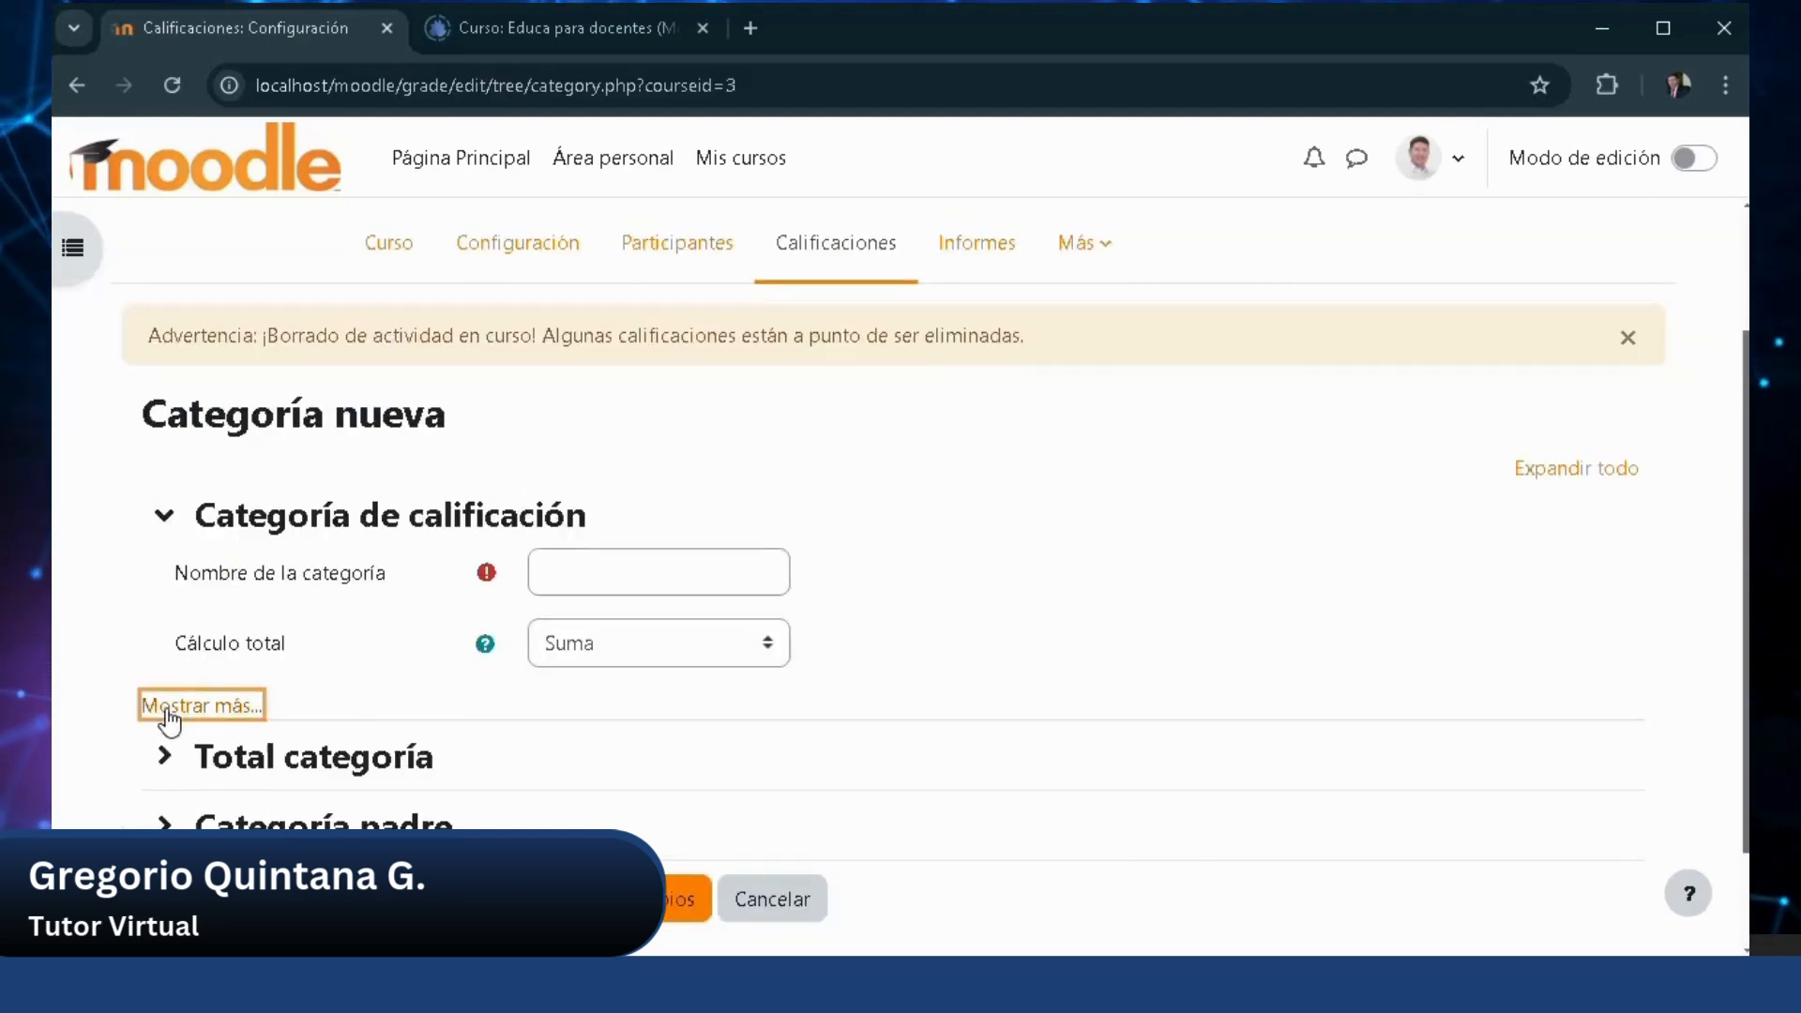
scroll(244, 698, "down", 2)
left_click(167, 758)
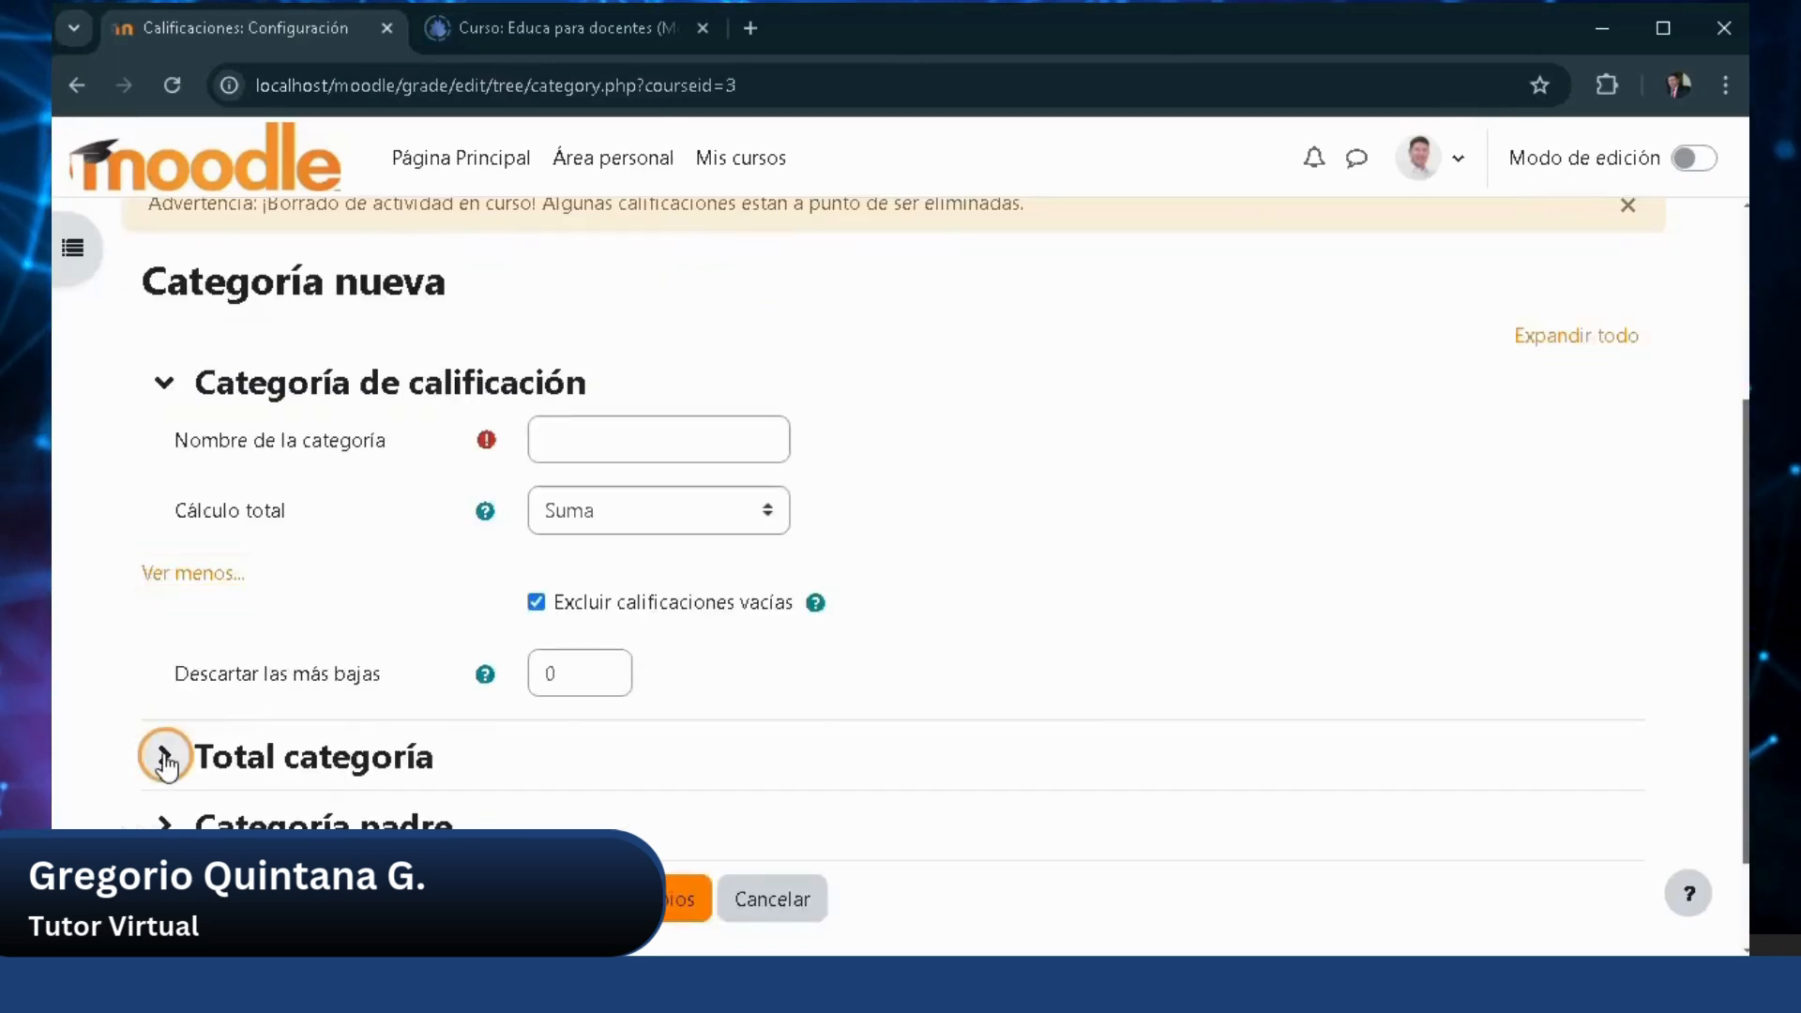
scroll(200, 699, "down", 5)
left_click(168, 748)
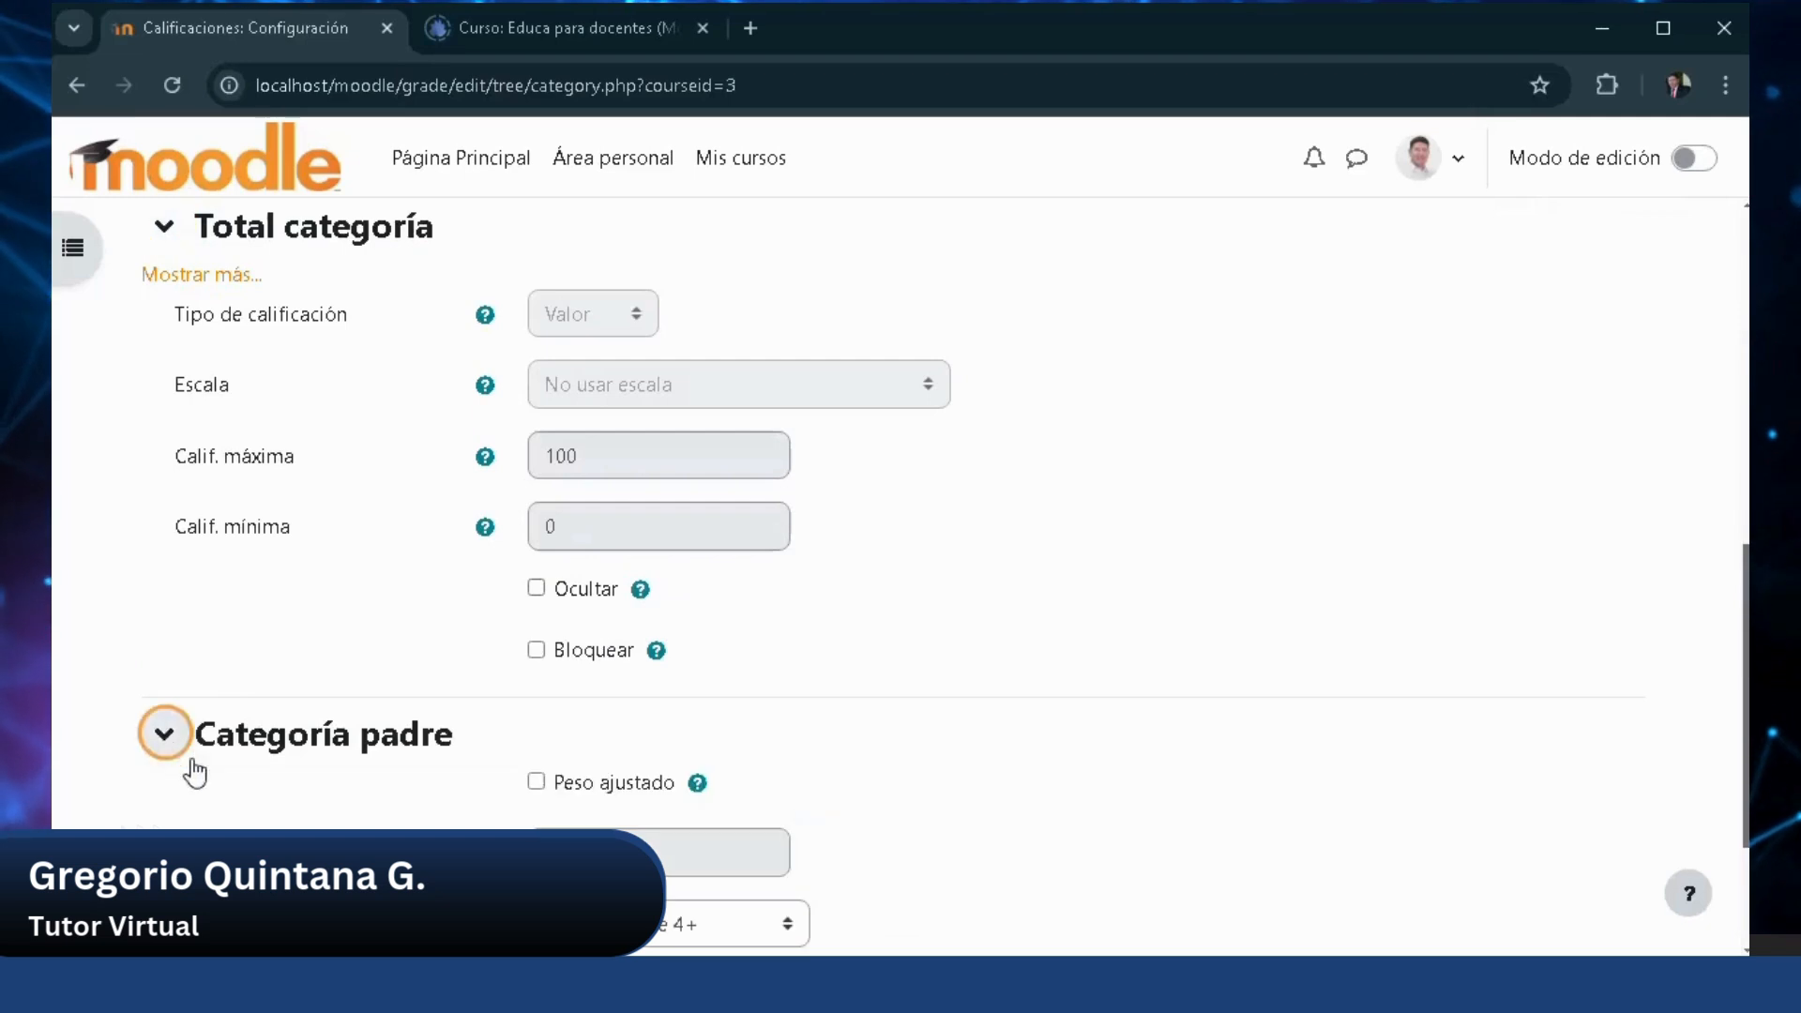
Compare the Exámenes Finales (EF) category name with the final exams entries in the grading outline.
scroll(507, 575, "up", 5)
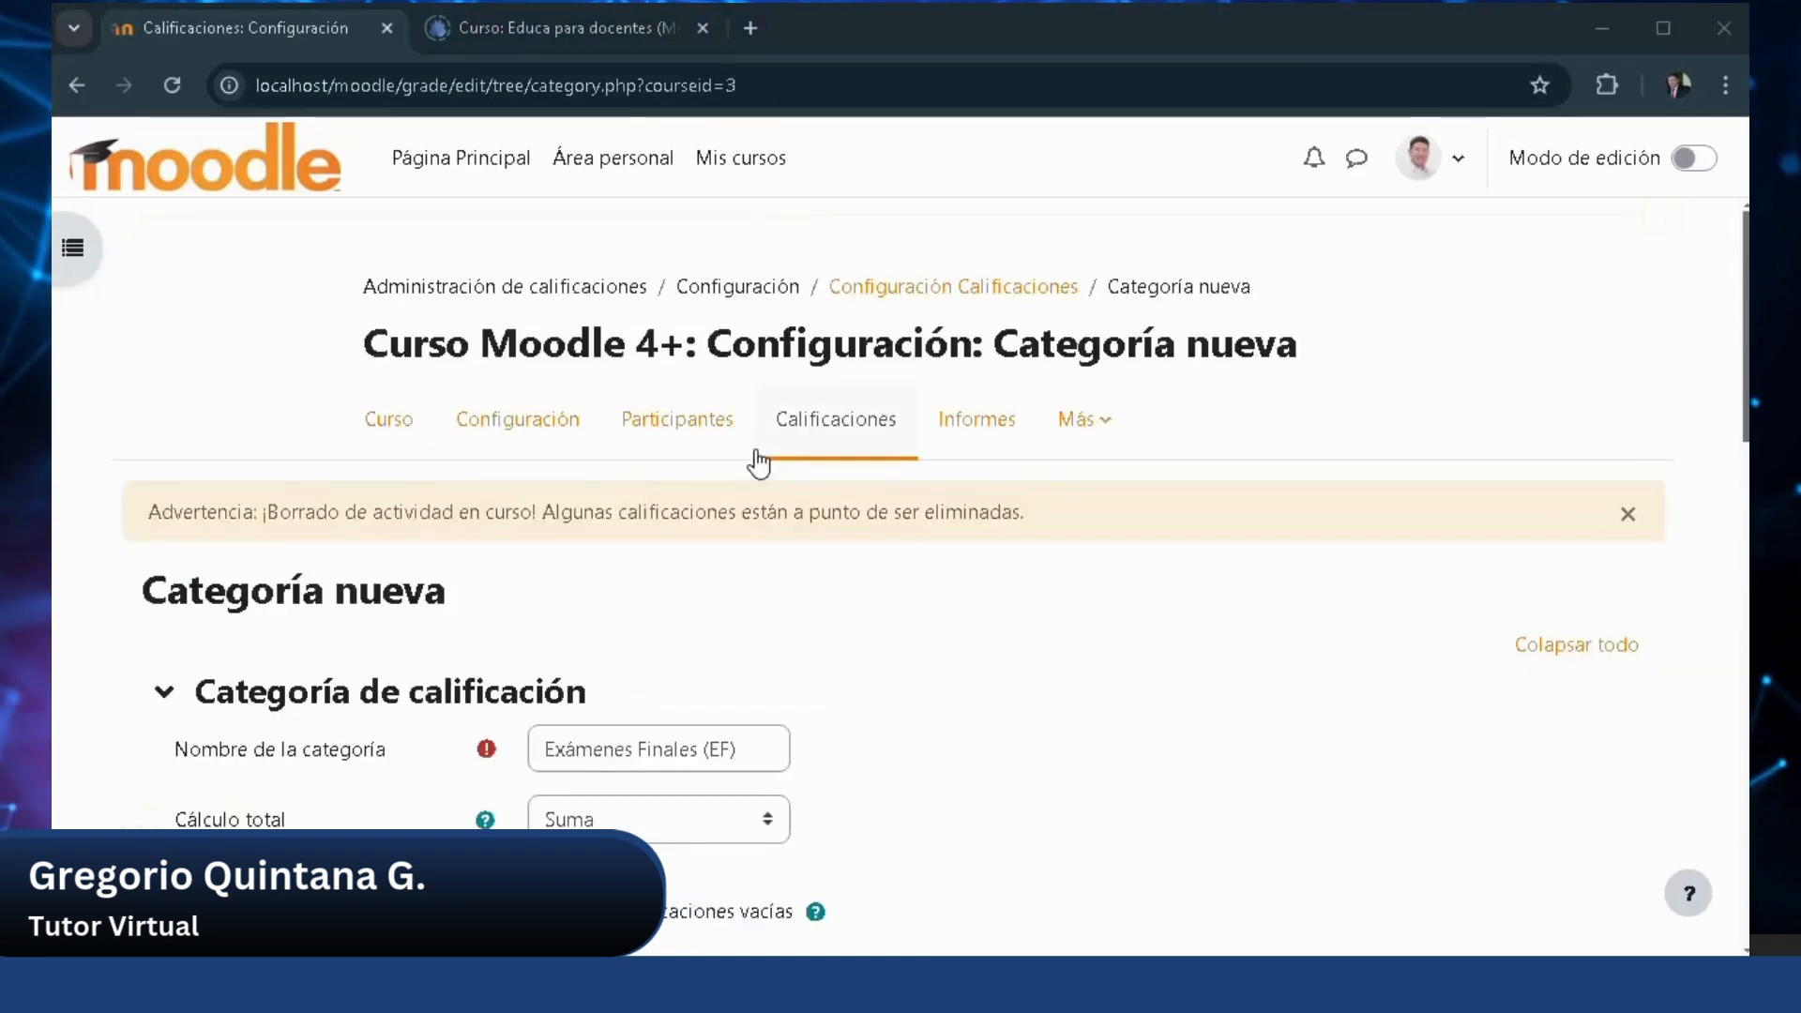
scroll(755, 469, "down", 1)
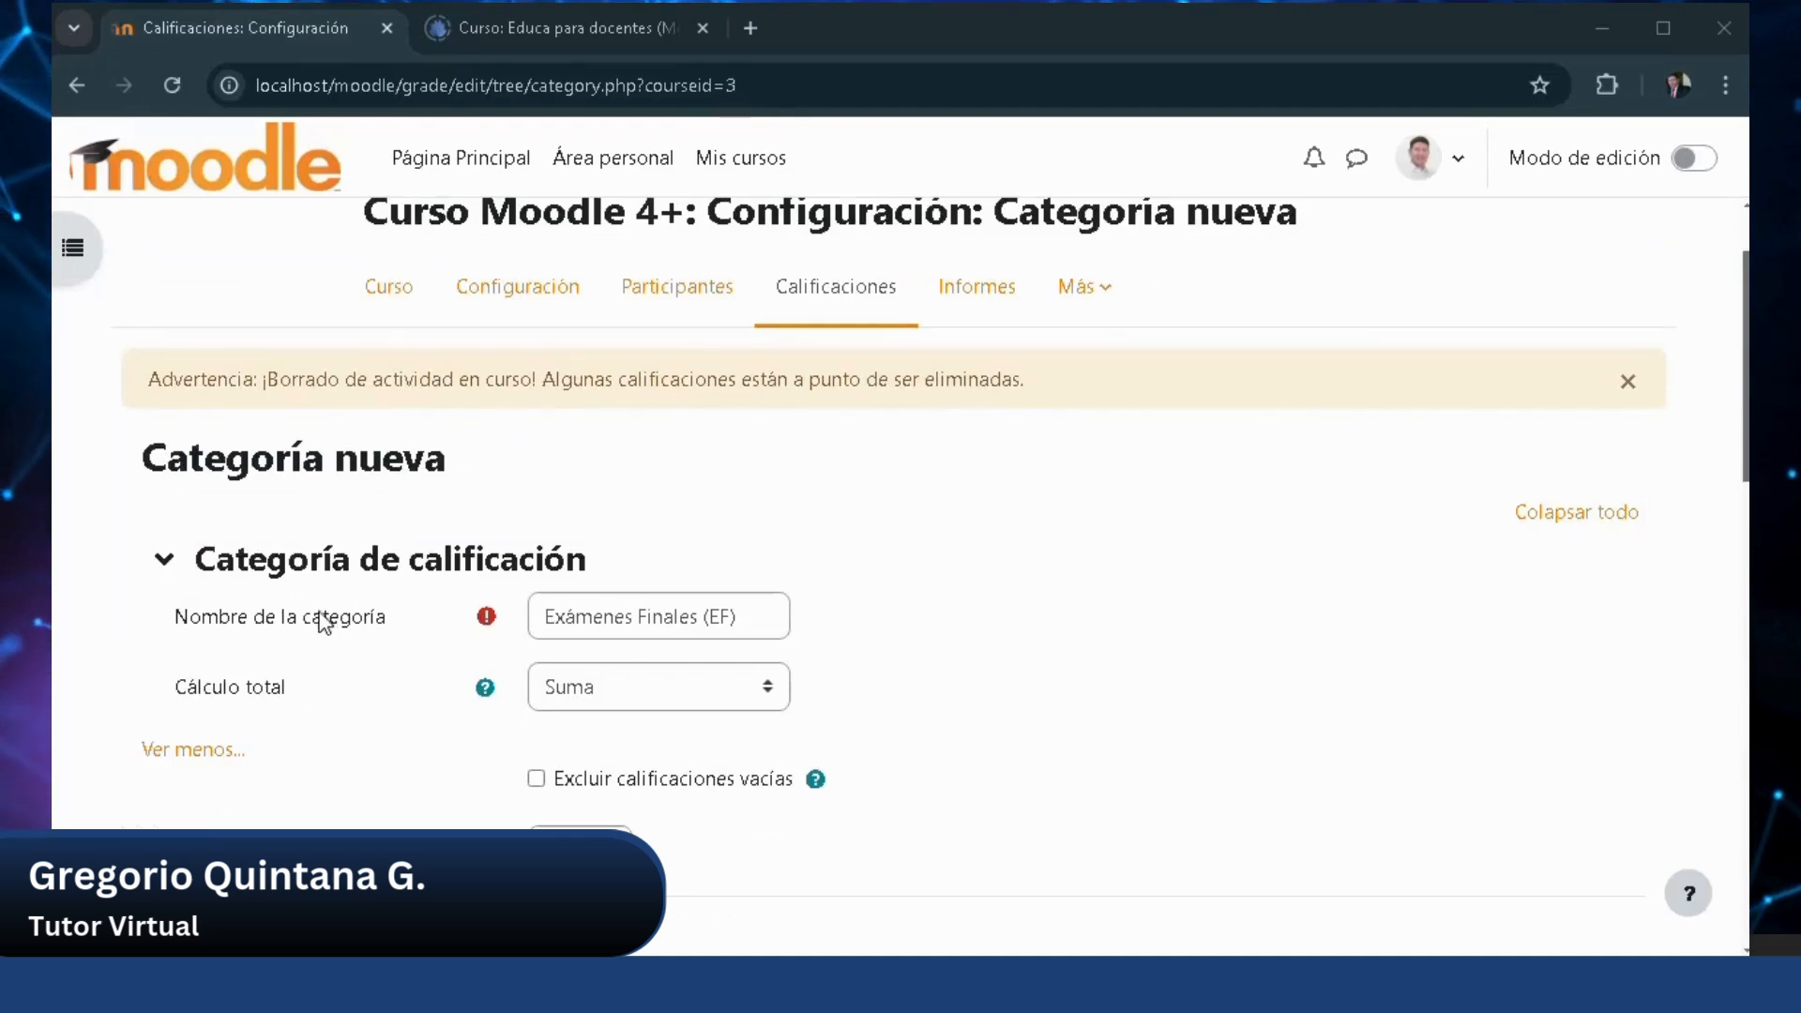
left_click(1388, 980)
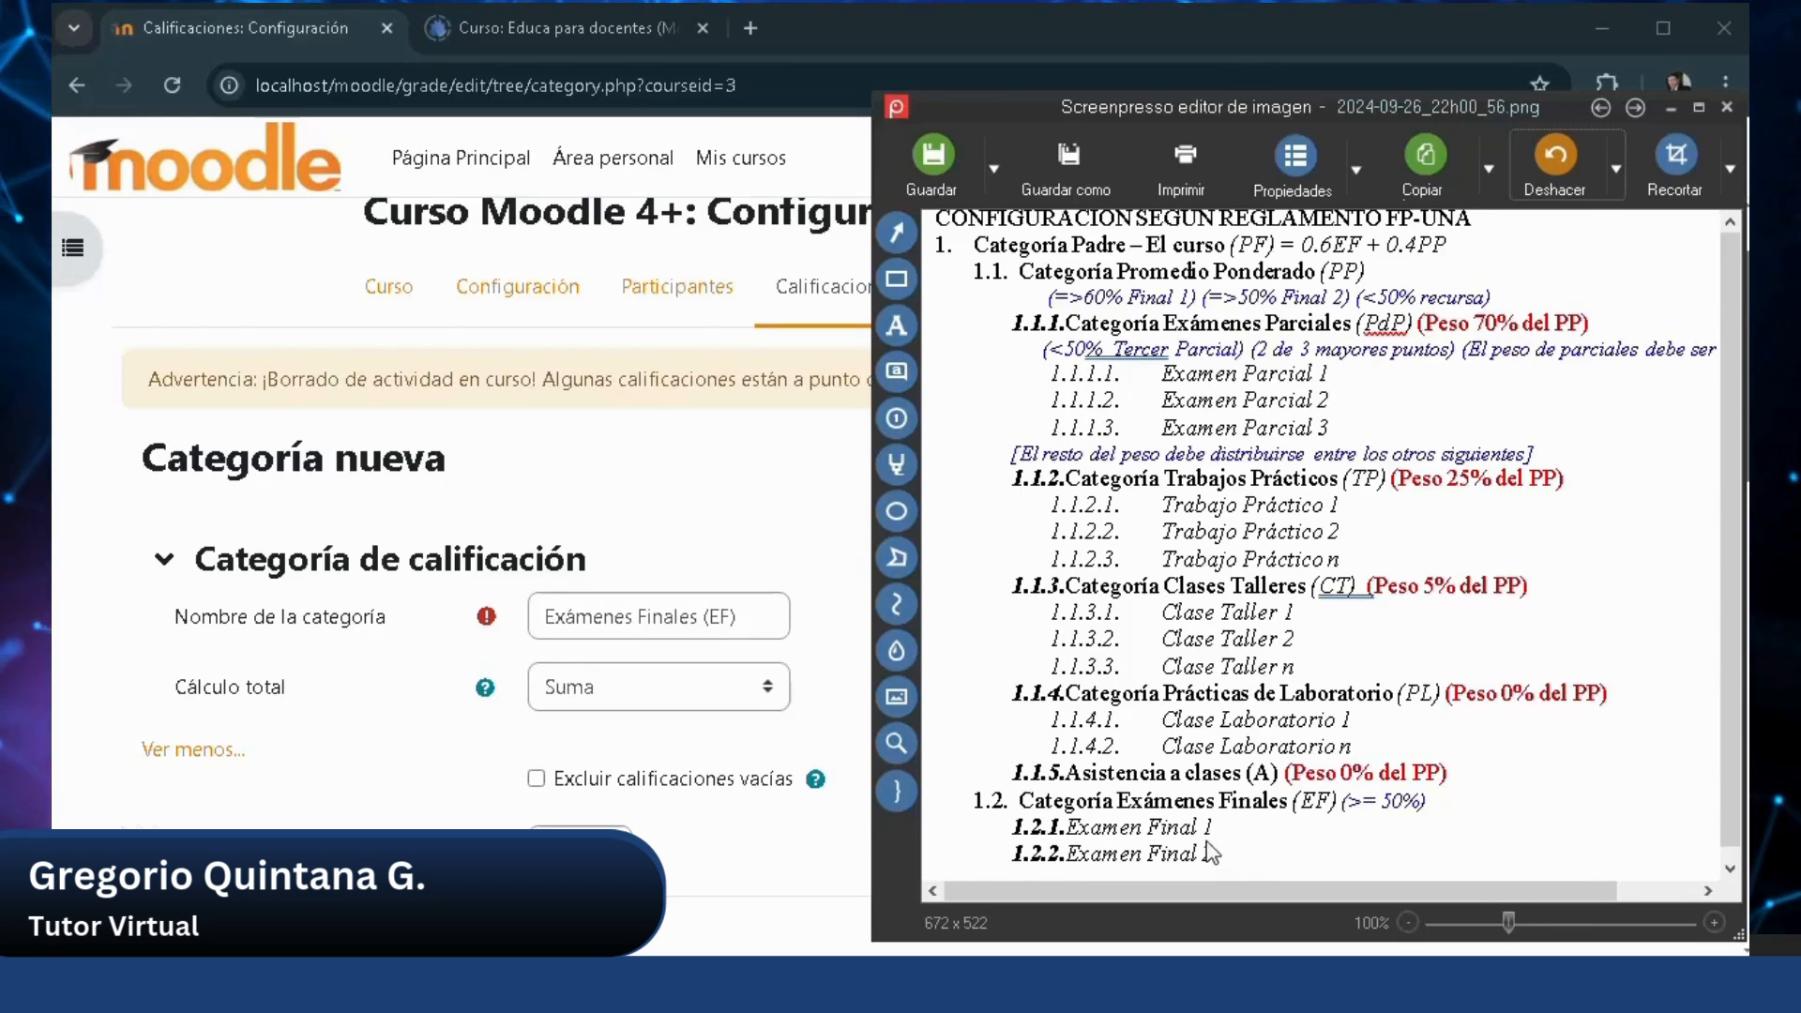
left_click(800, 504)
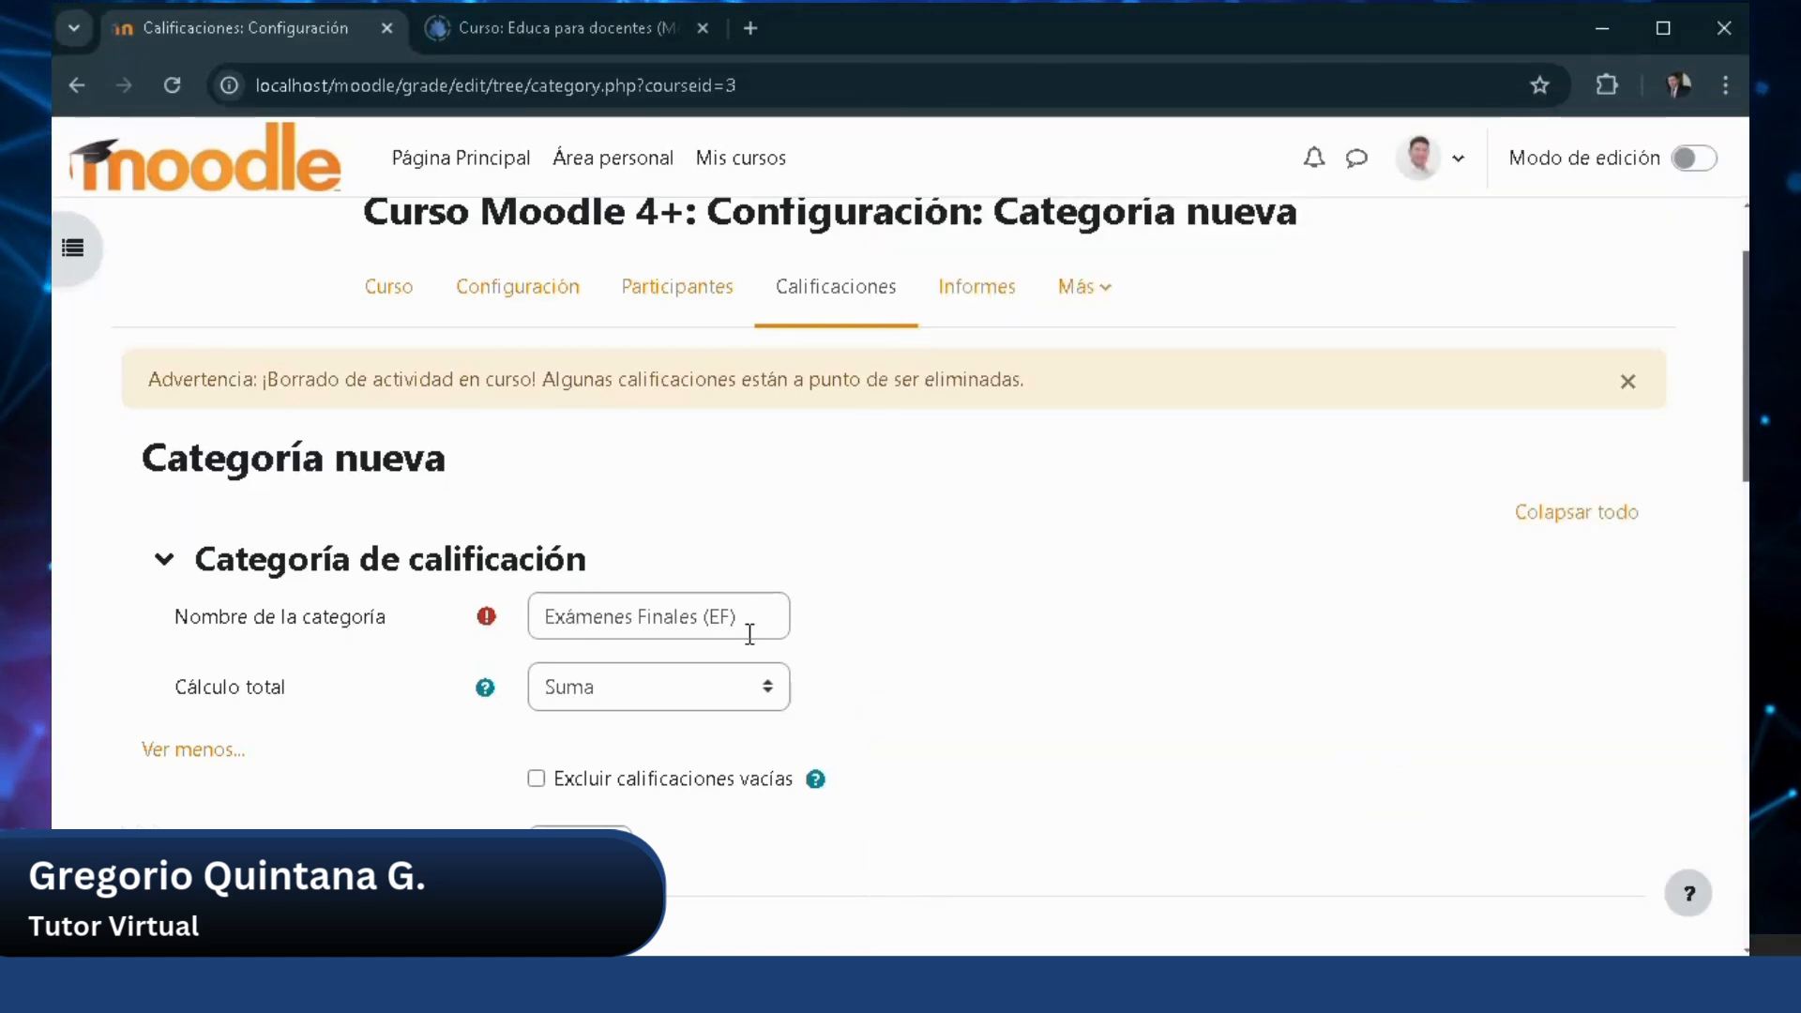
Review the EF category's Cálculo total, Excluir calificaciones vacías, Descartar las más bajas and category total name settings.
scroll(749, 634, "down", 1)
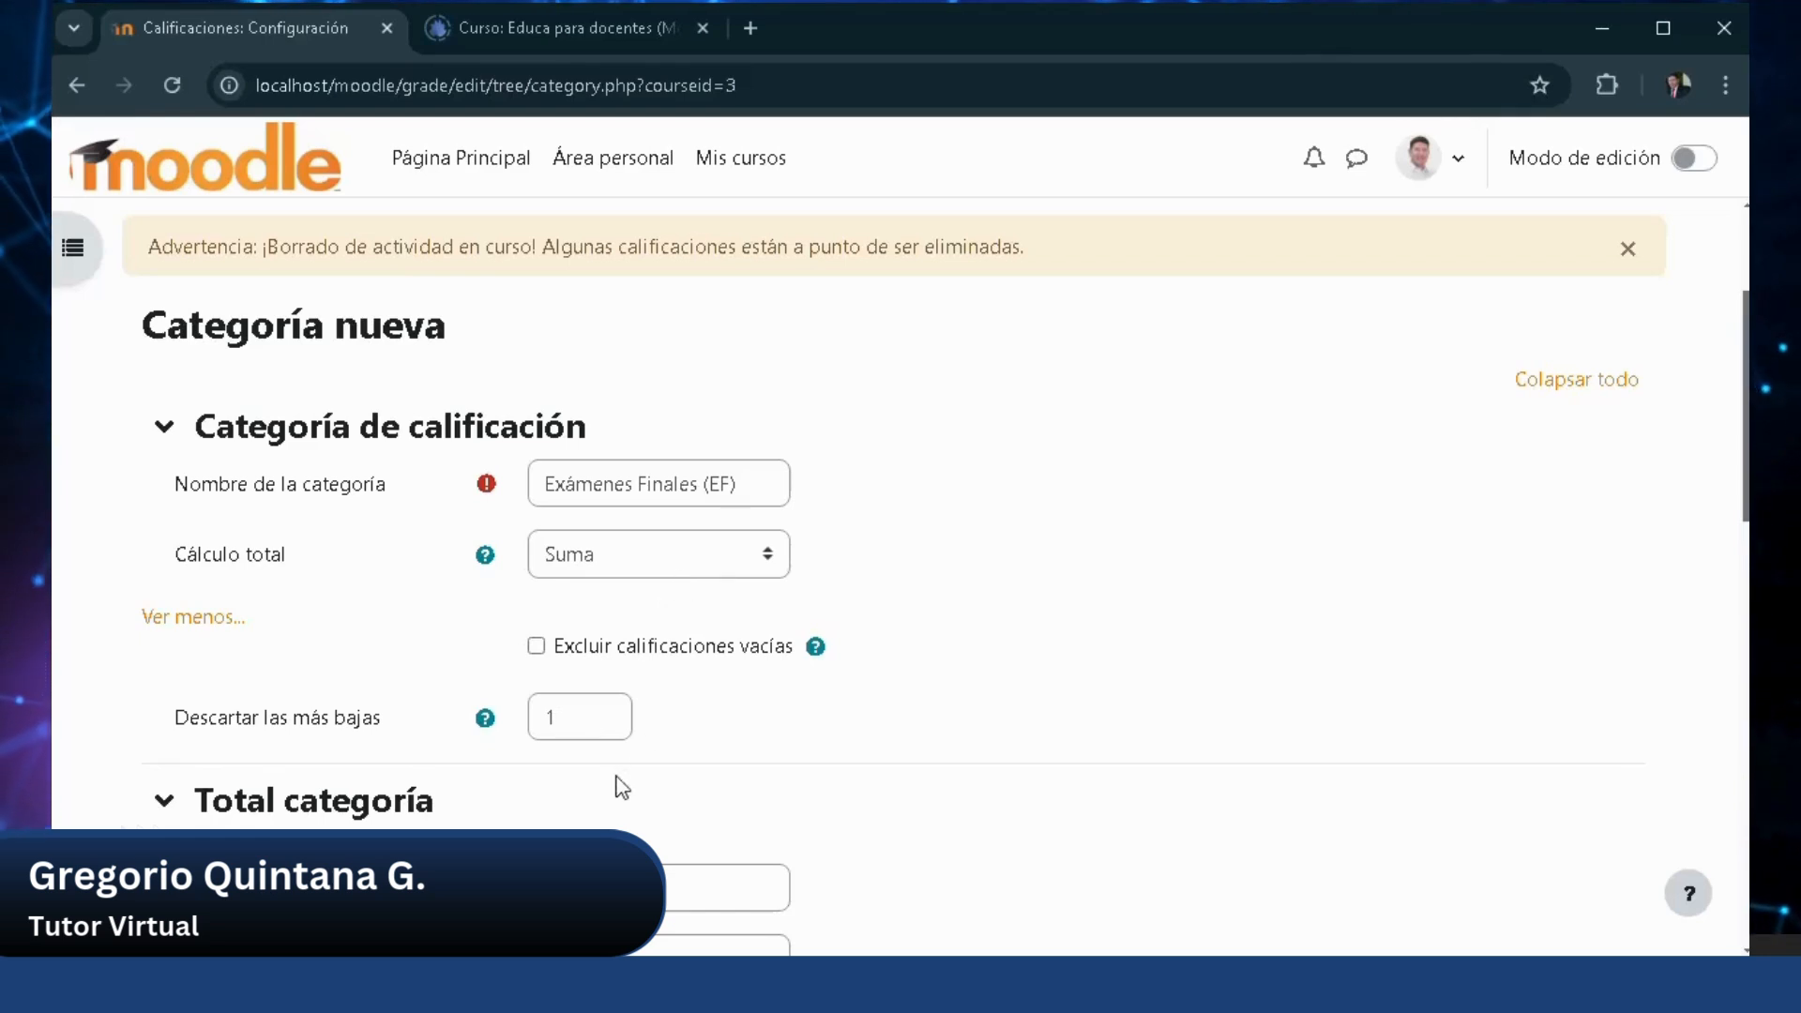
scroll(614, 778, "down", 1)
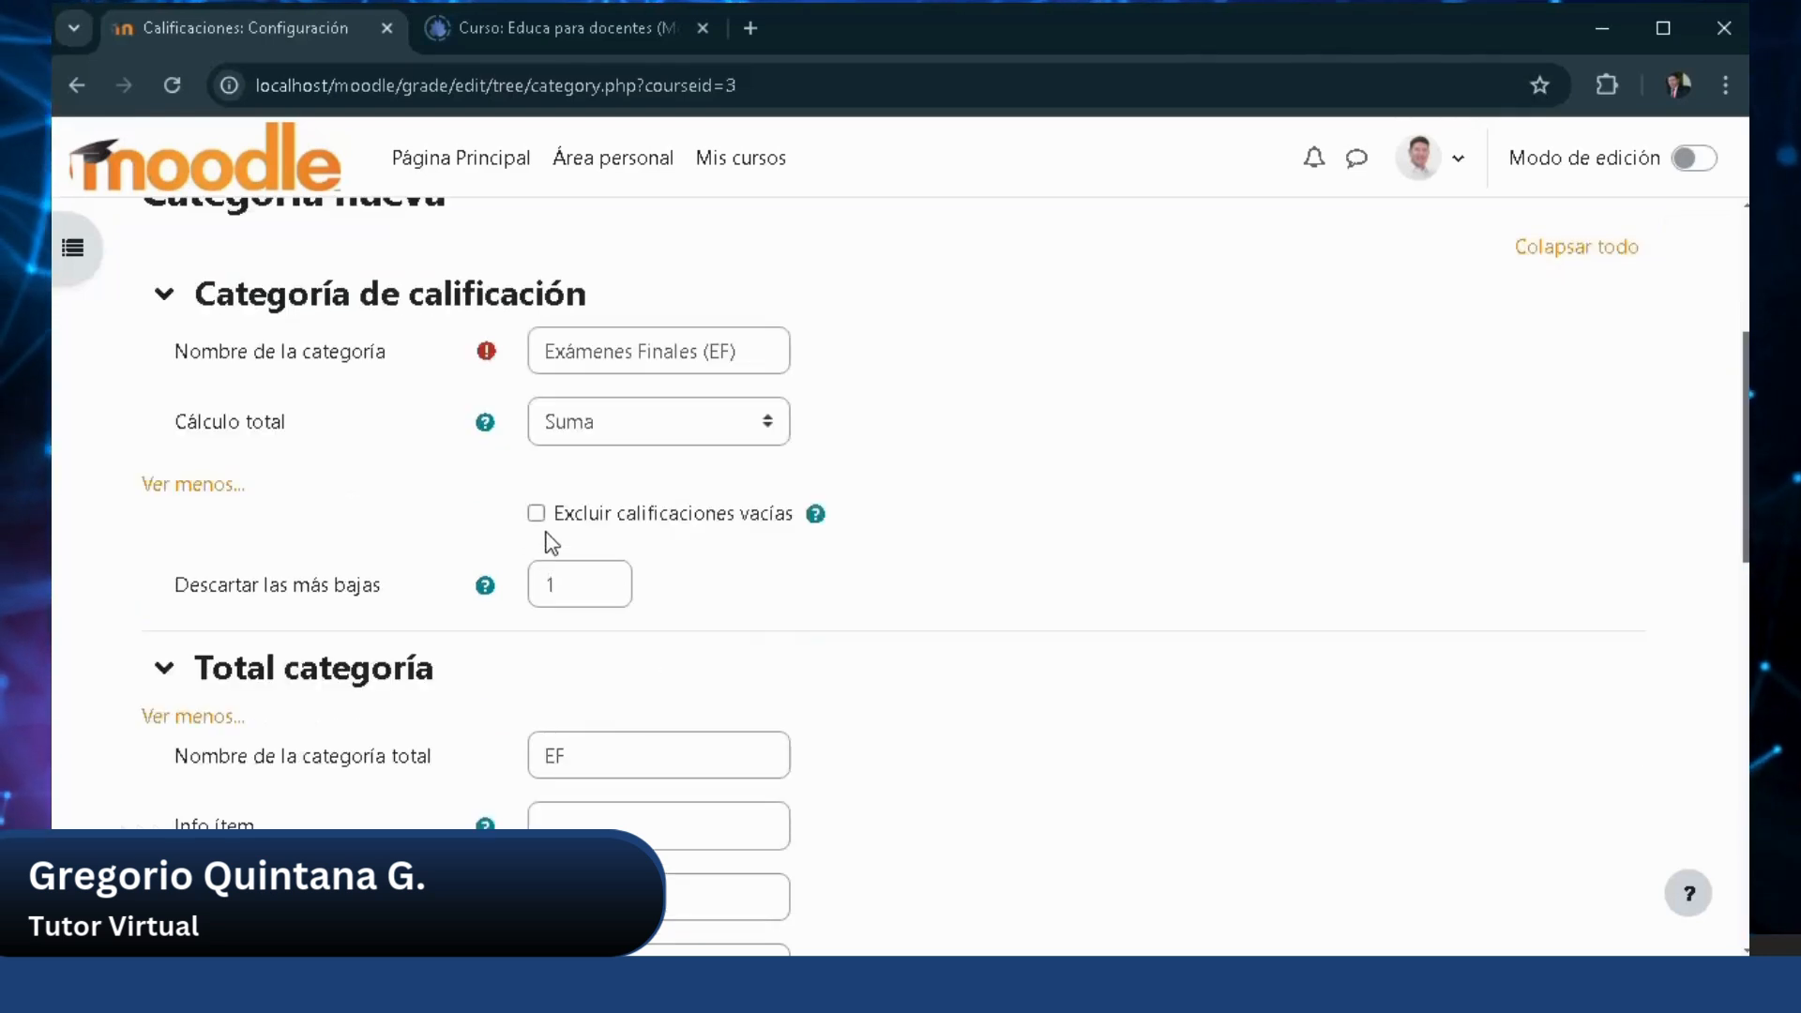
scroll(394, 563, "down", 1)
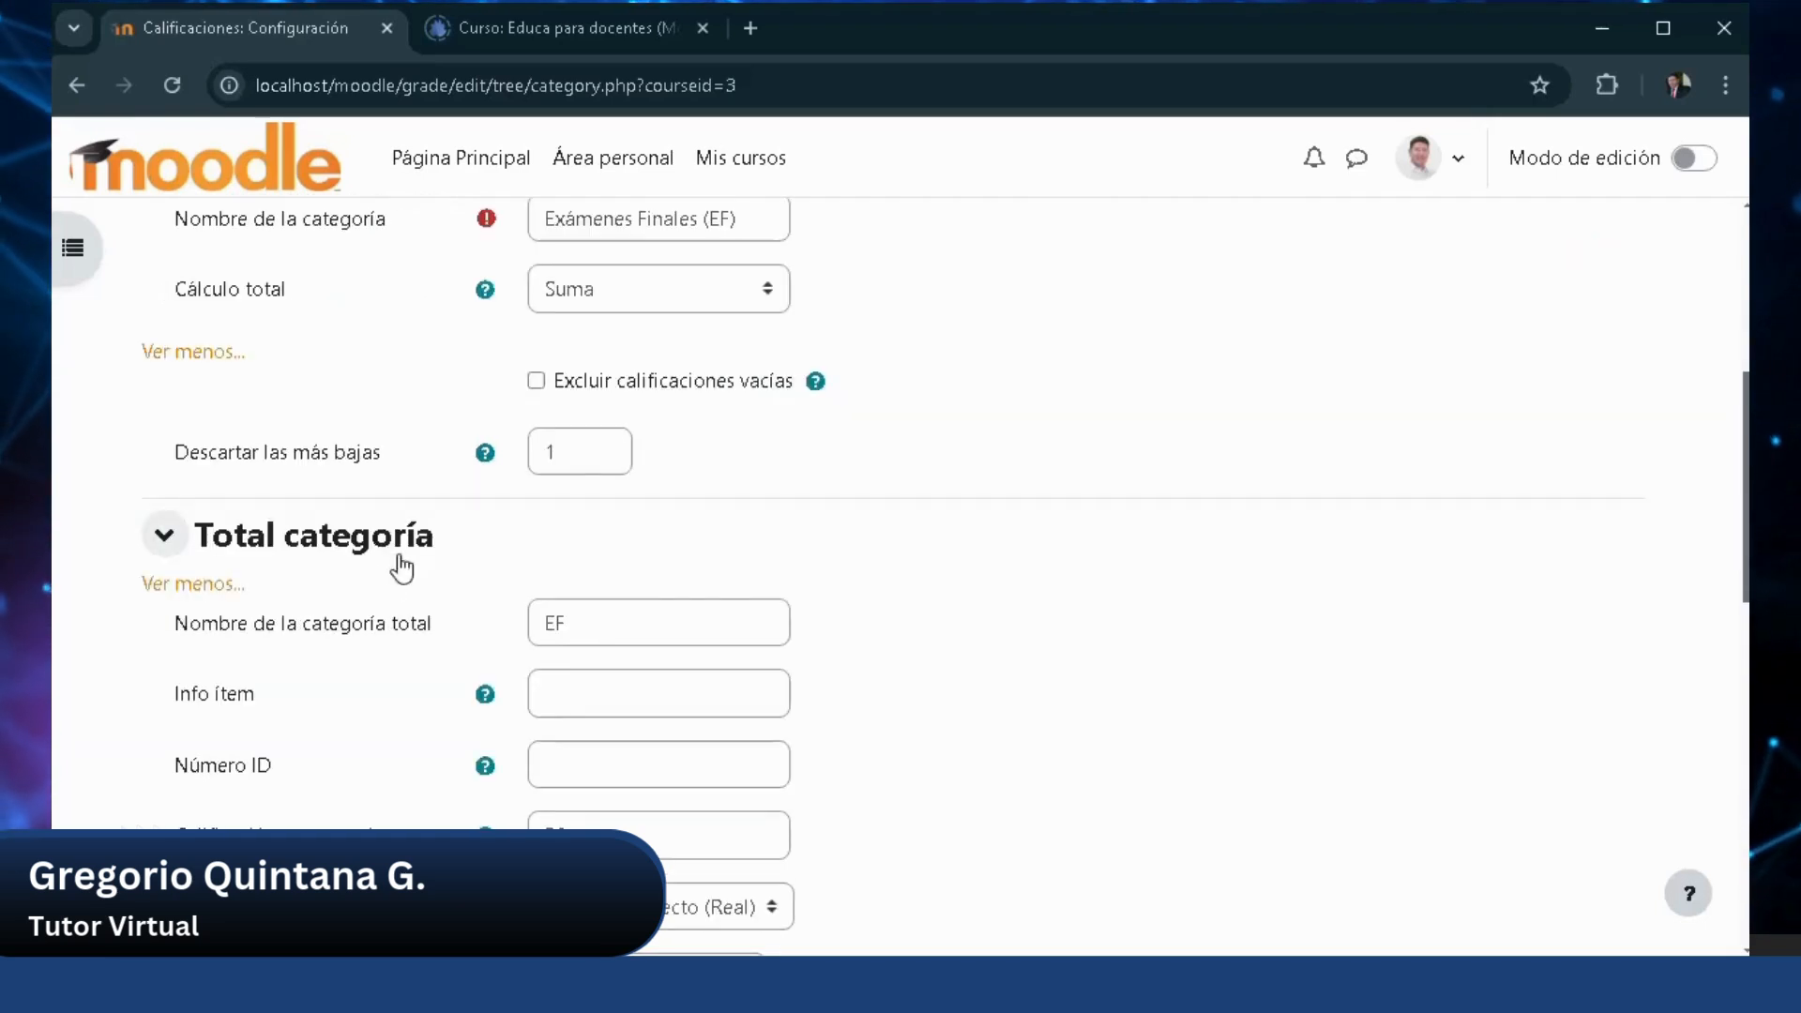
scroll(401, 567, "down", 1)
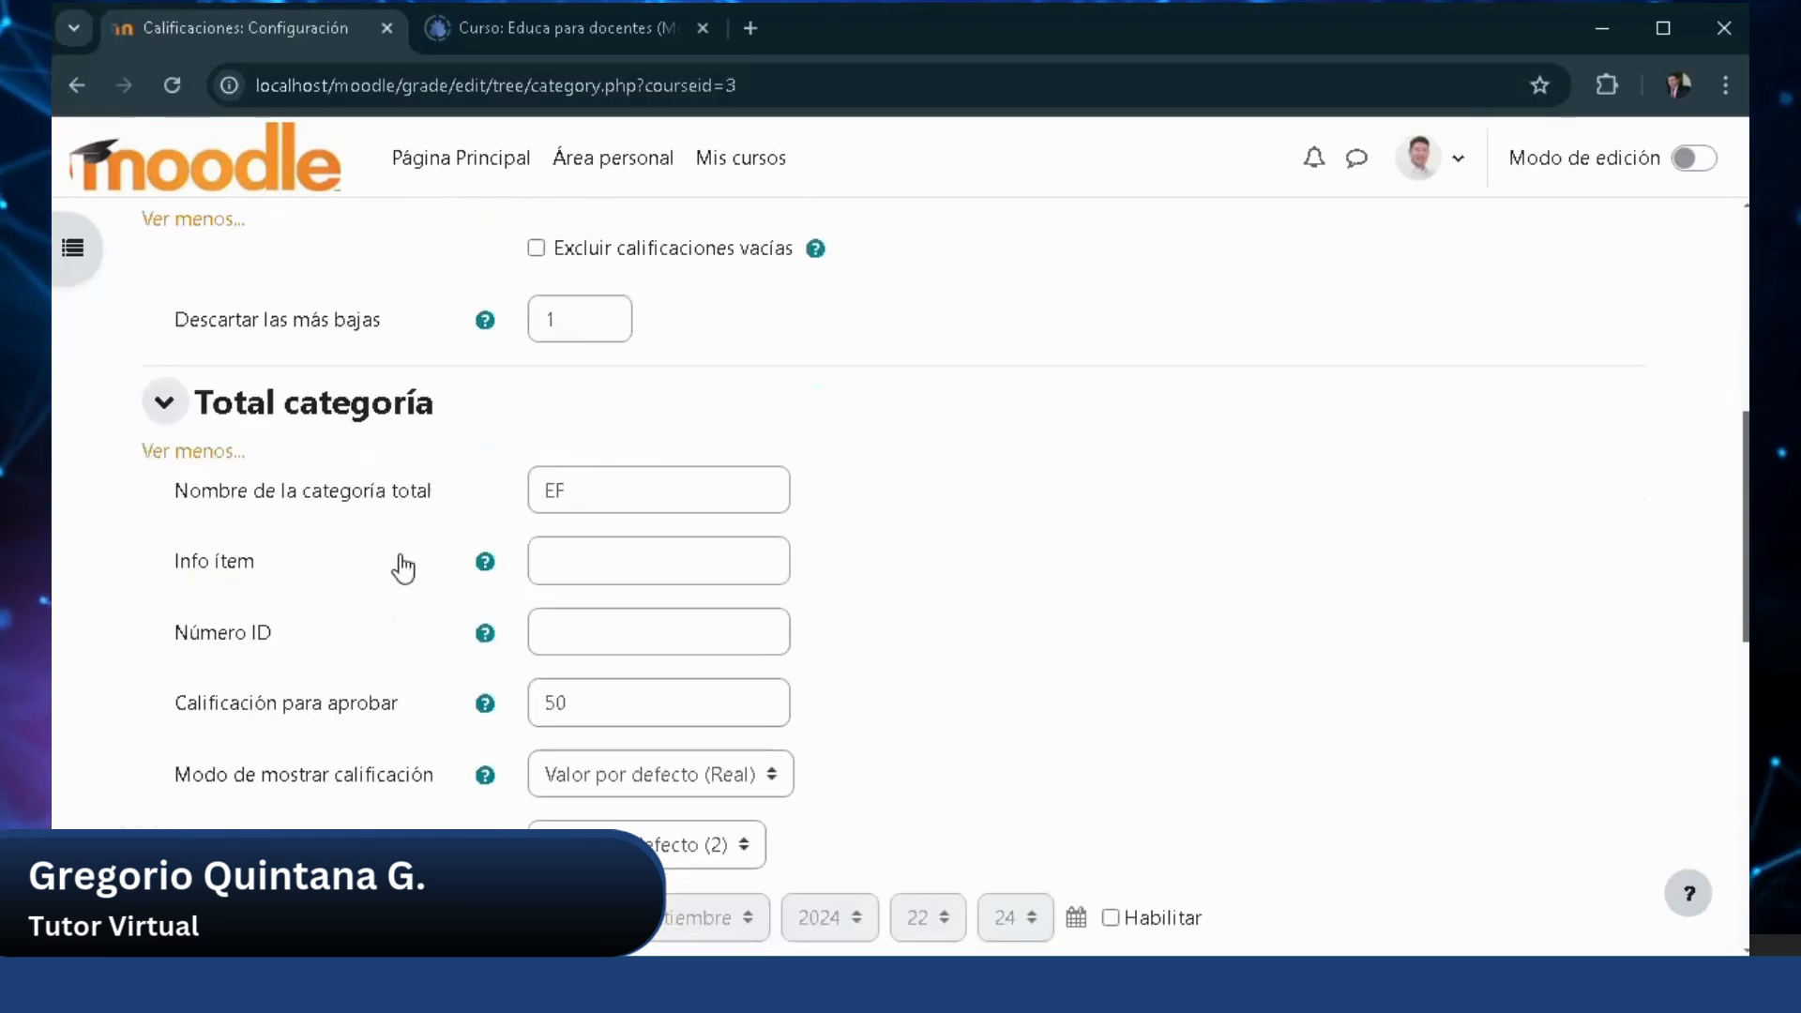
double_click(563, 490)
scroll(759, 368, "up", 3)
scroll(744, 479, "down", 2)
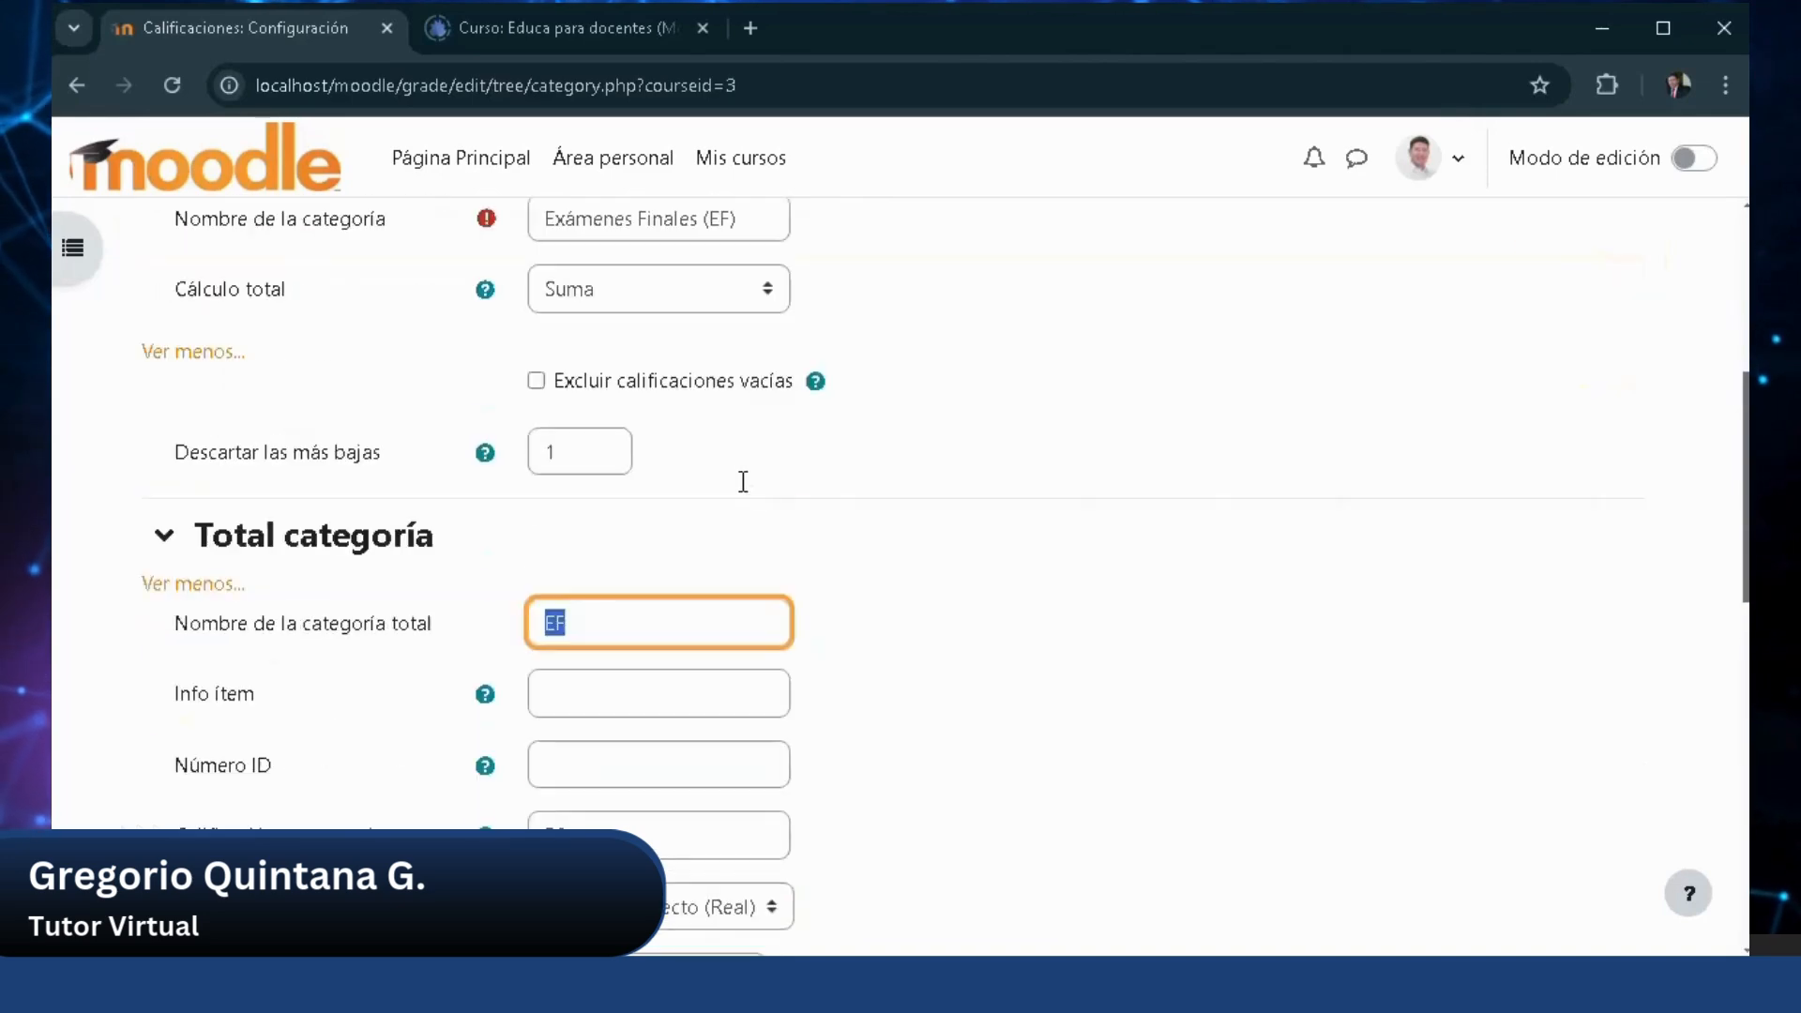
scroll(563, 617, "down", 2)
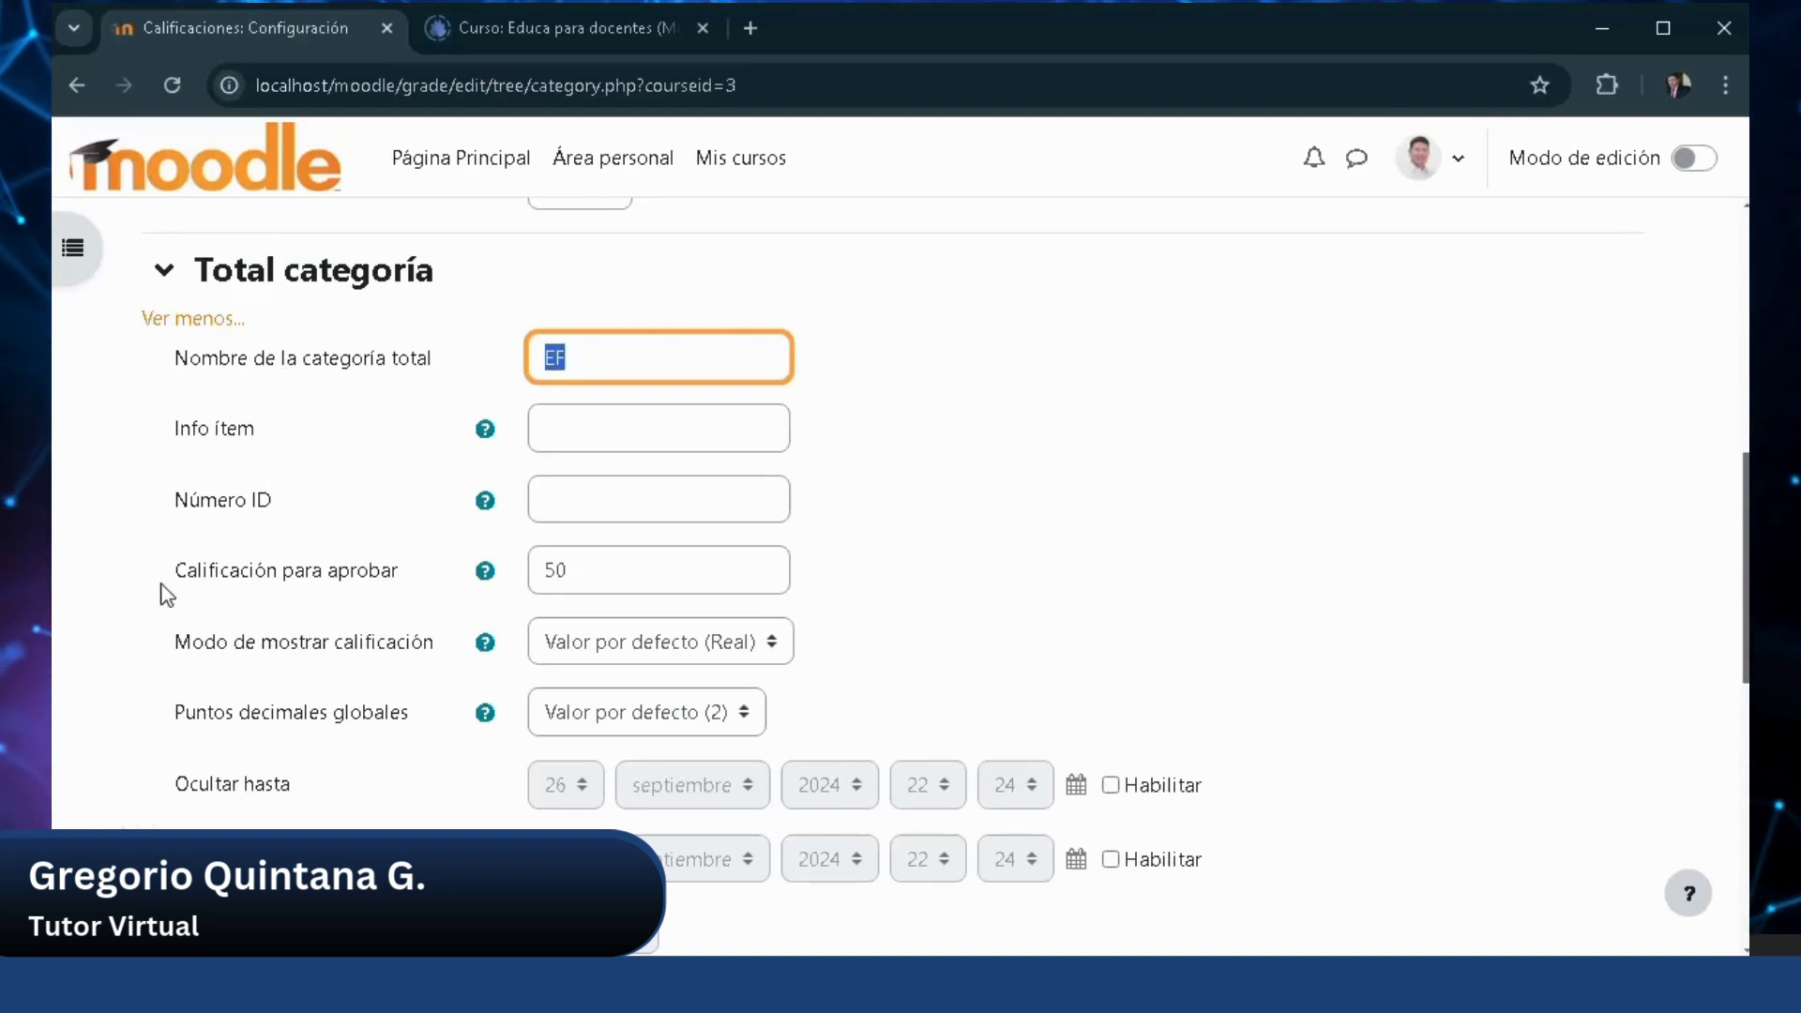
Check the EF total's Calificación para aprobar against the grading outline and review its display, date and grade type settings.
key("alt+Tab")
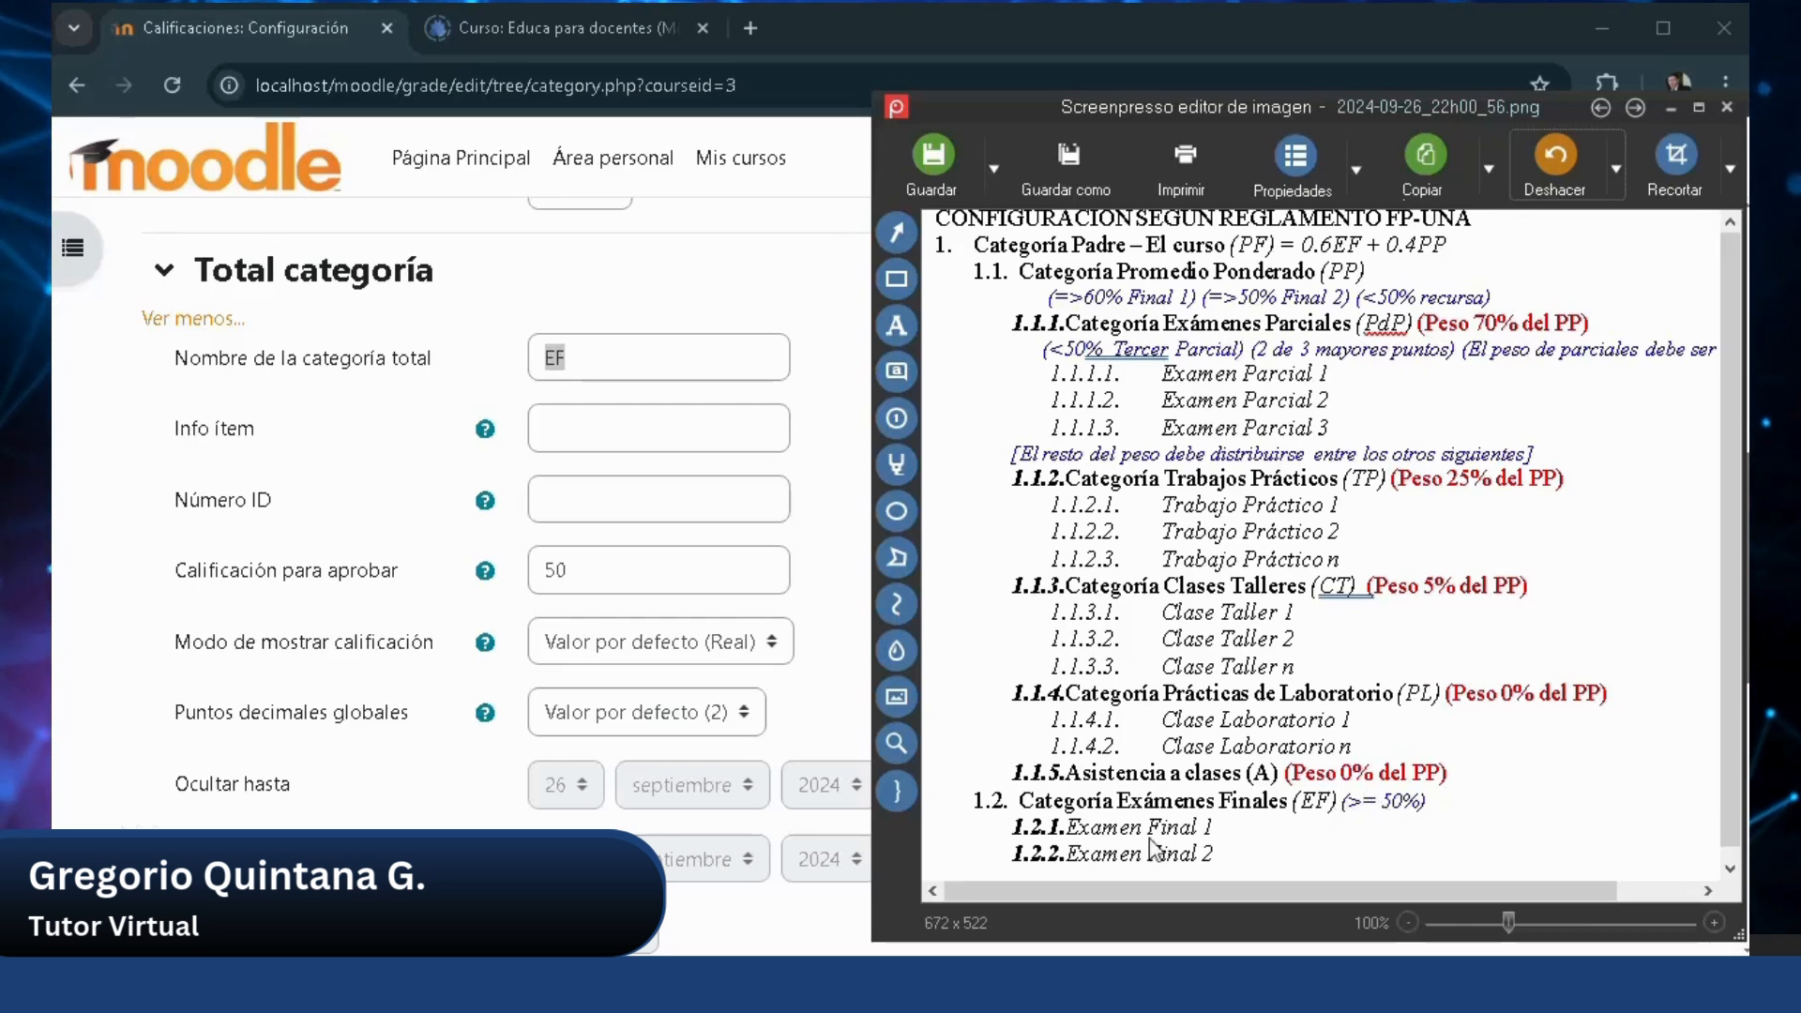
left_click(816, 574)
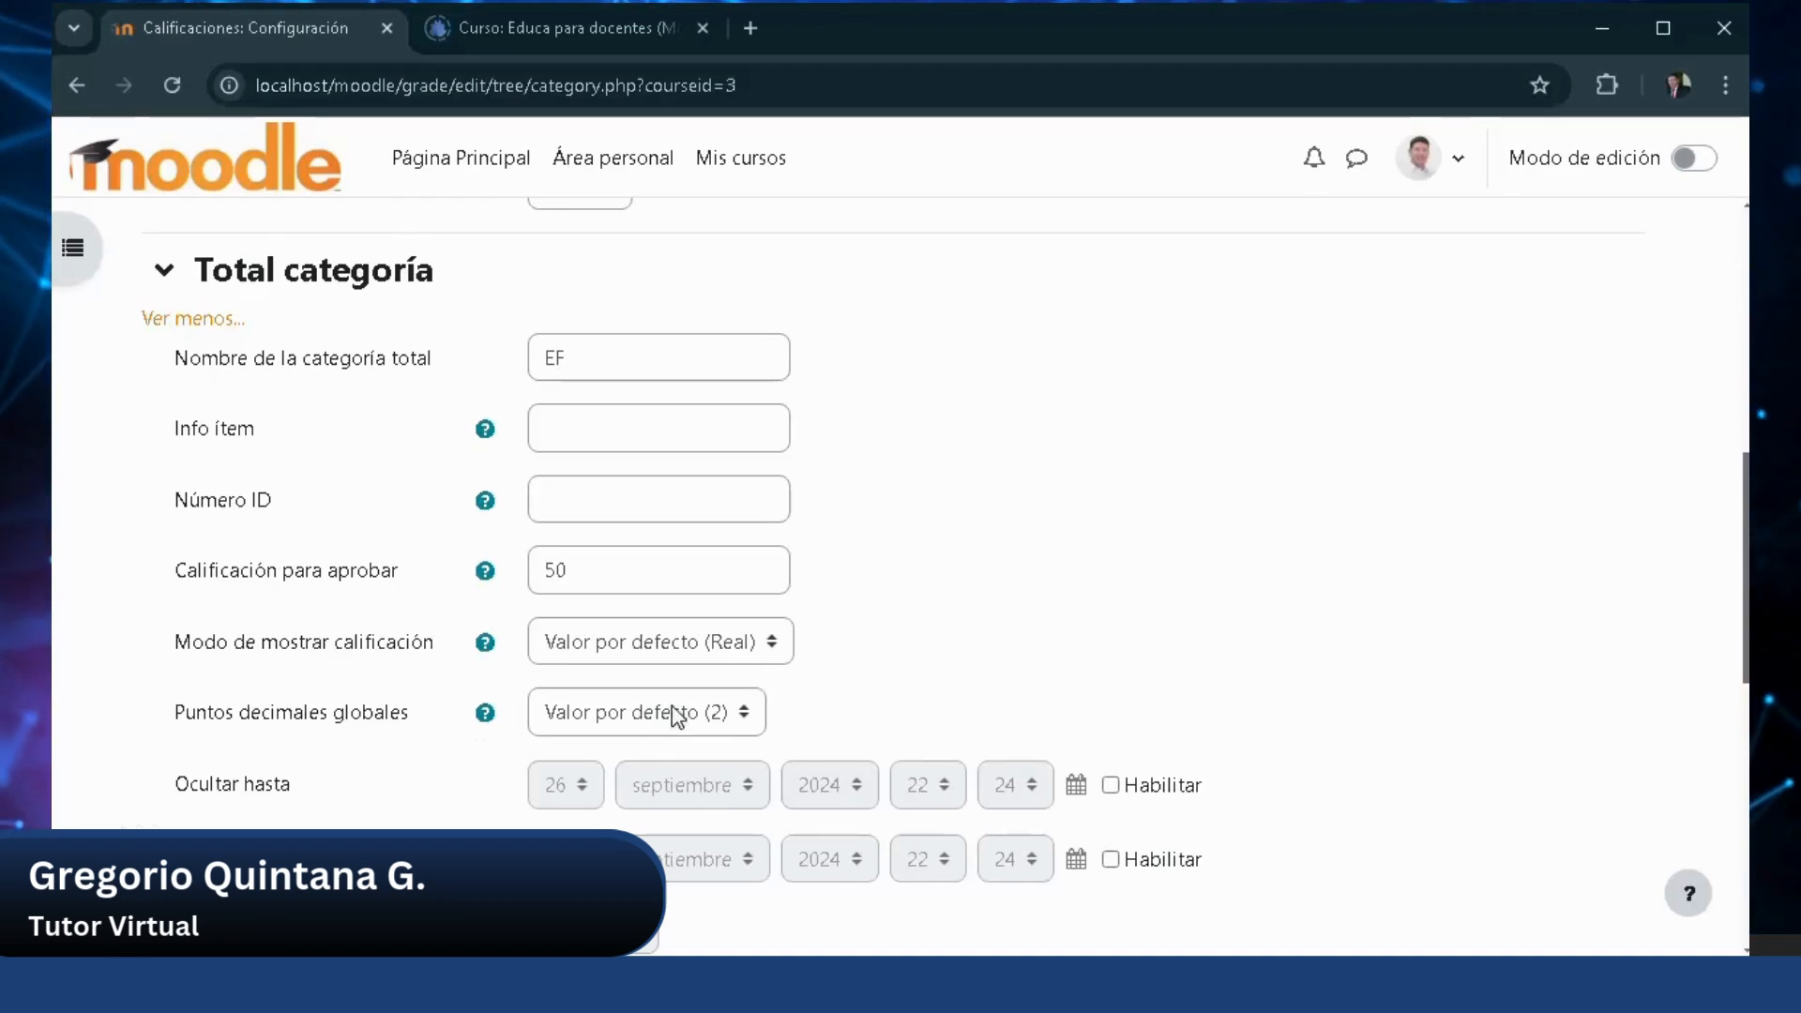
scroll(412, 788, "down", 1)
scroll(376, 710, "down", 1)
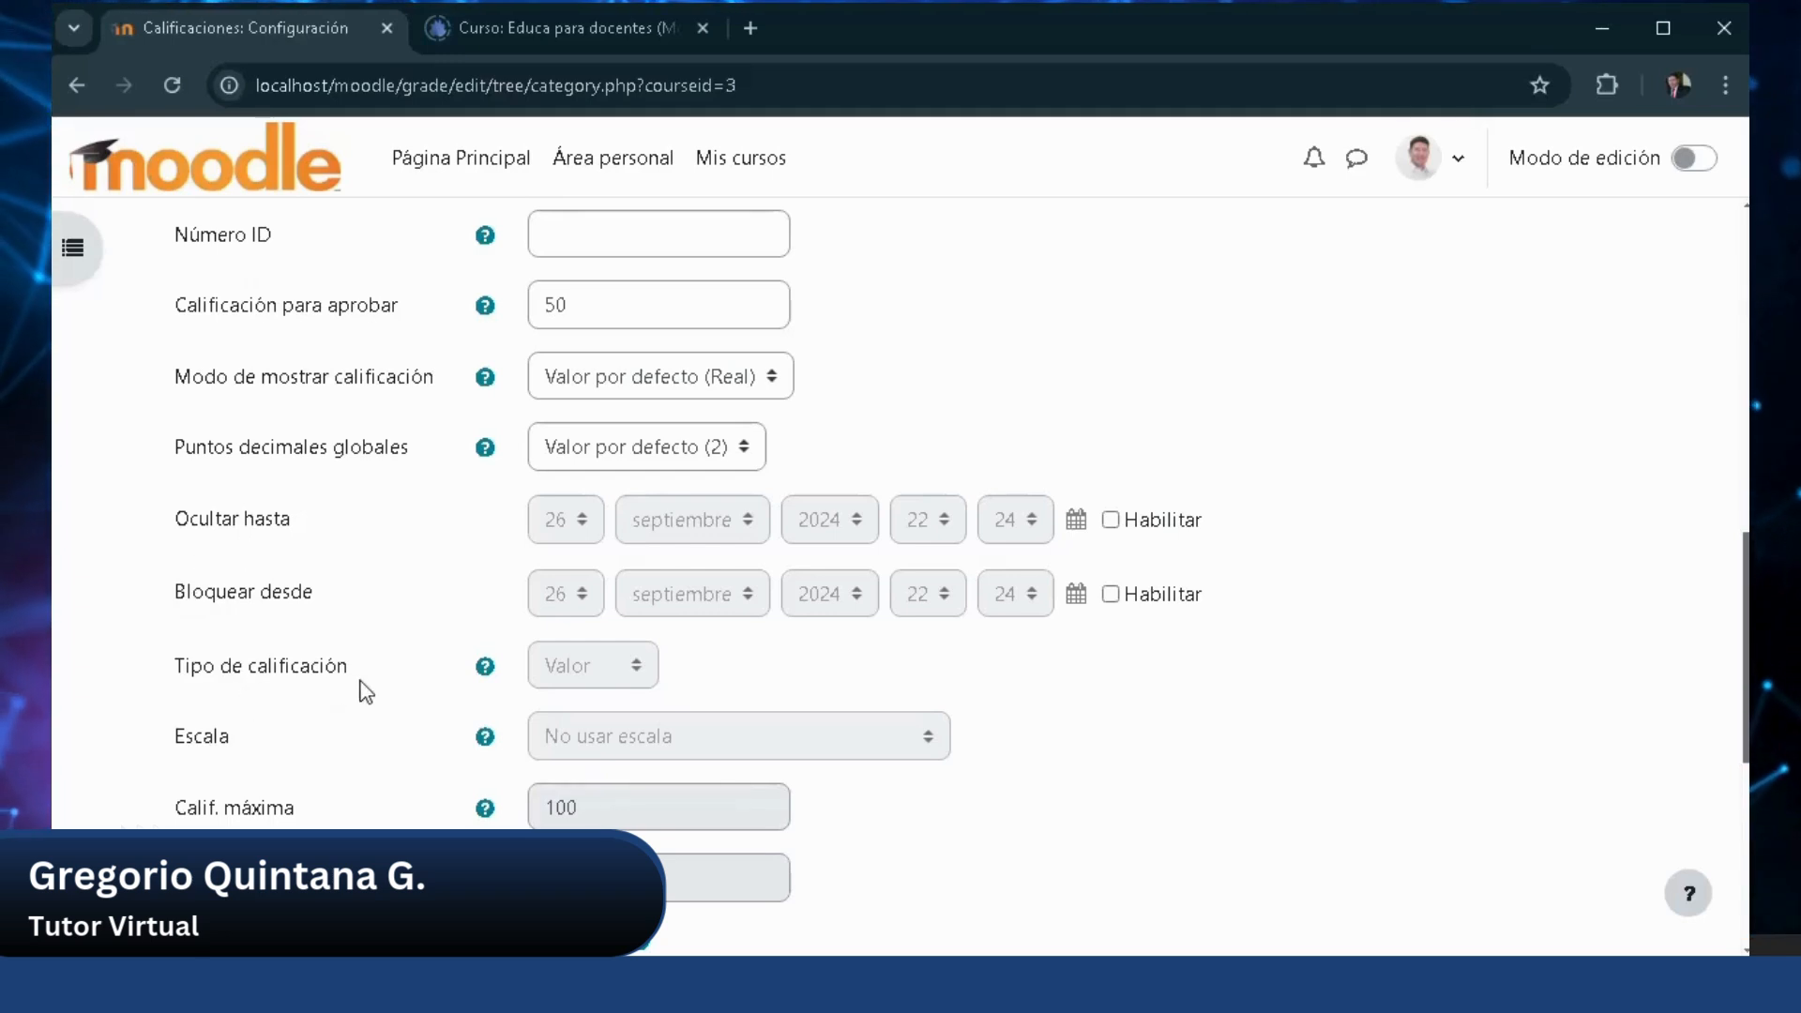
Check the EF category's Ponderación under Categoría padre against the course formula in the grading outline.
scroll(366, 692, "down", 1)
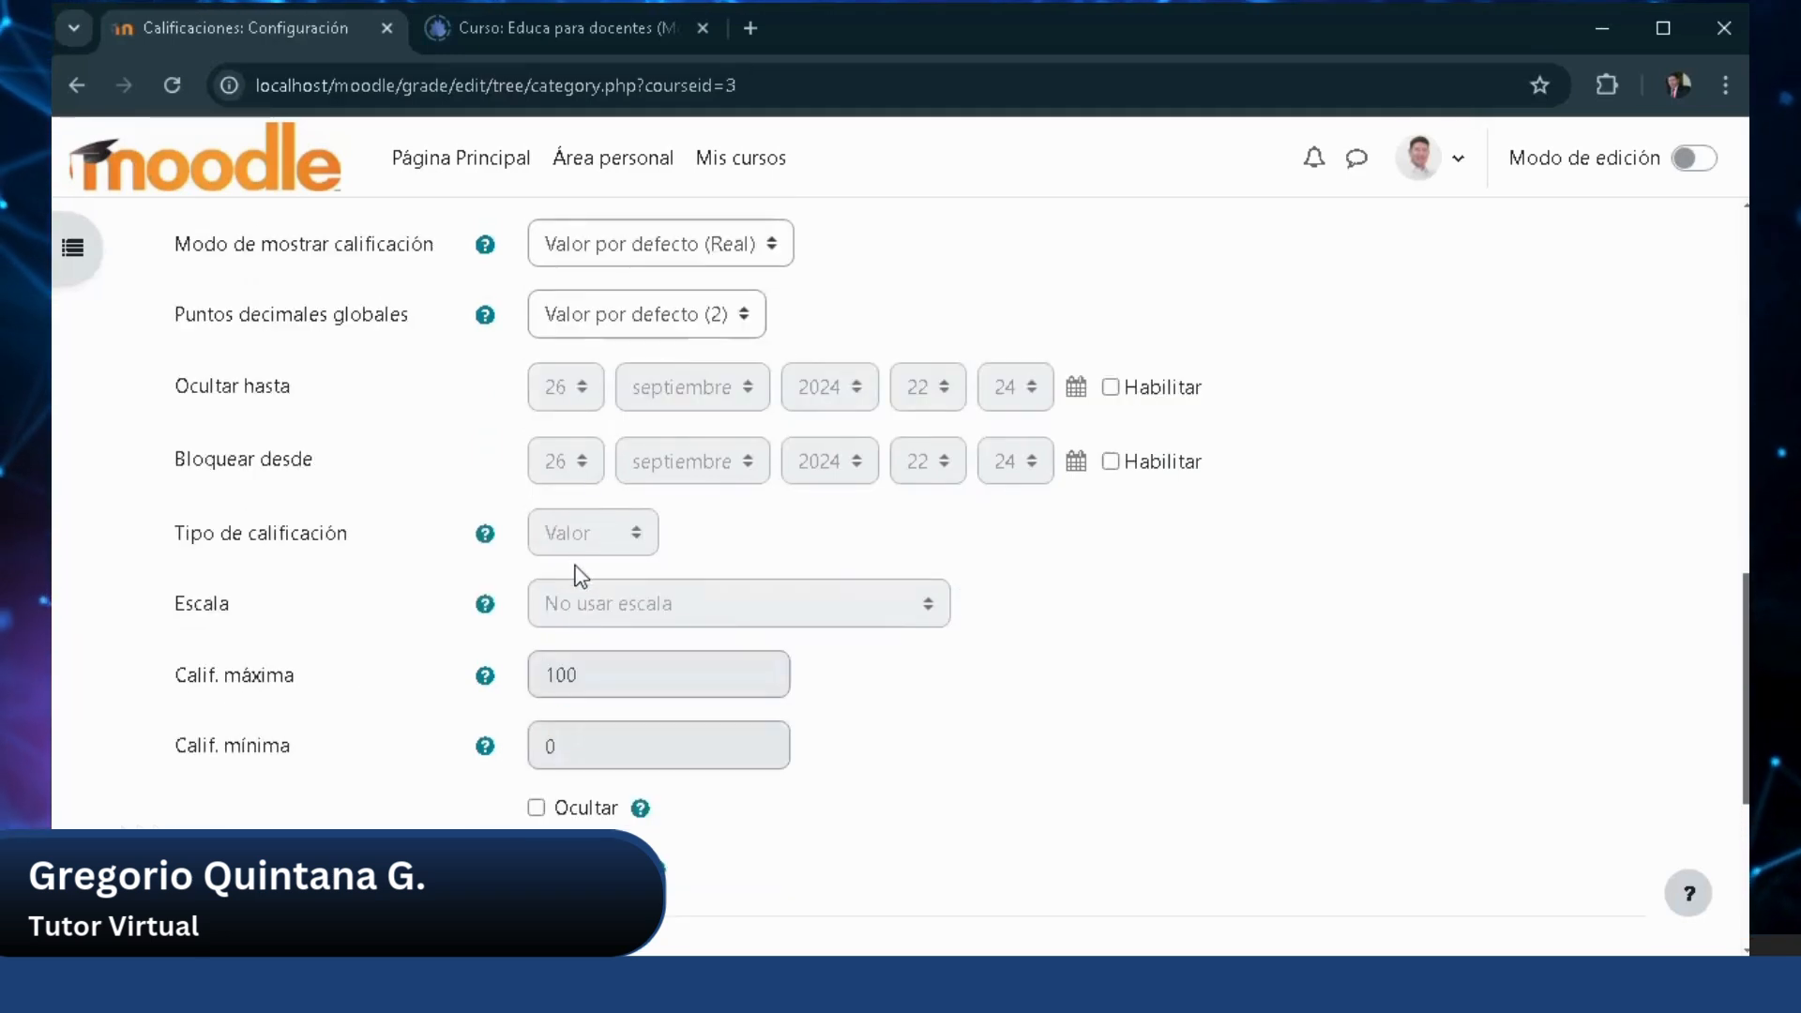
scroll(576, 568, "down", 1)
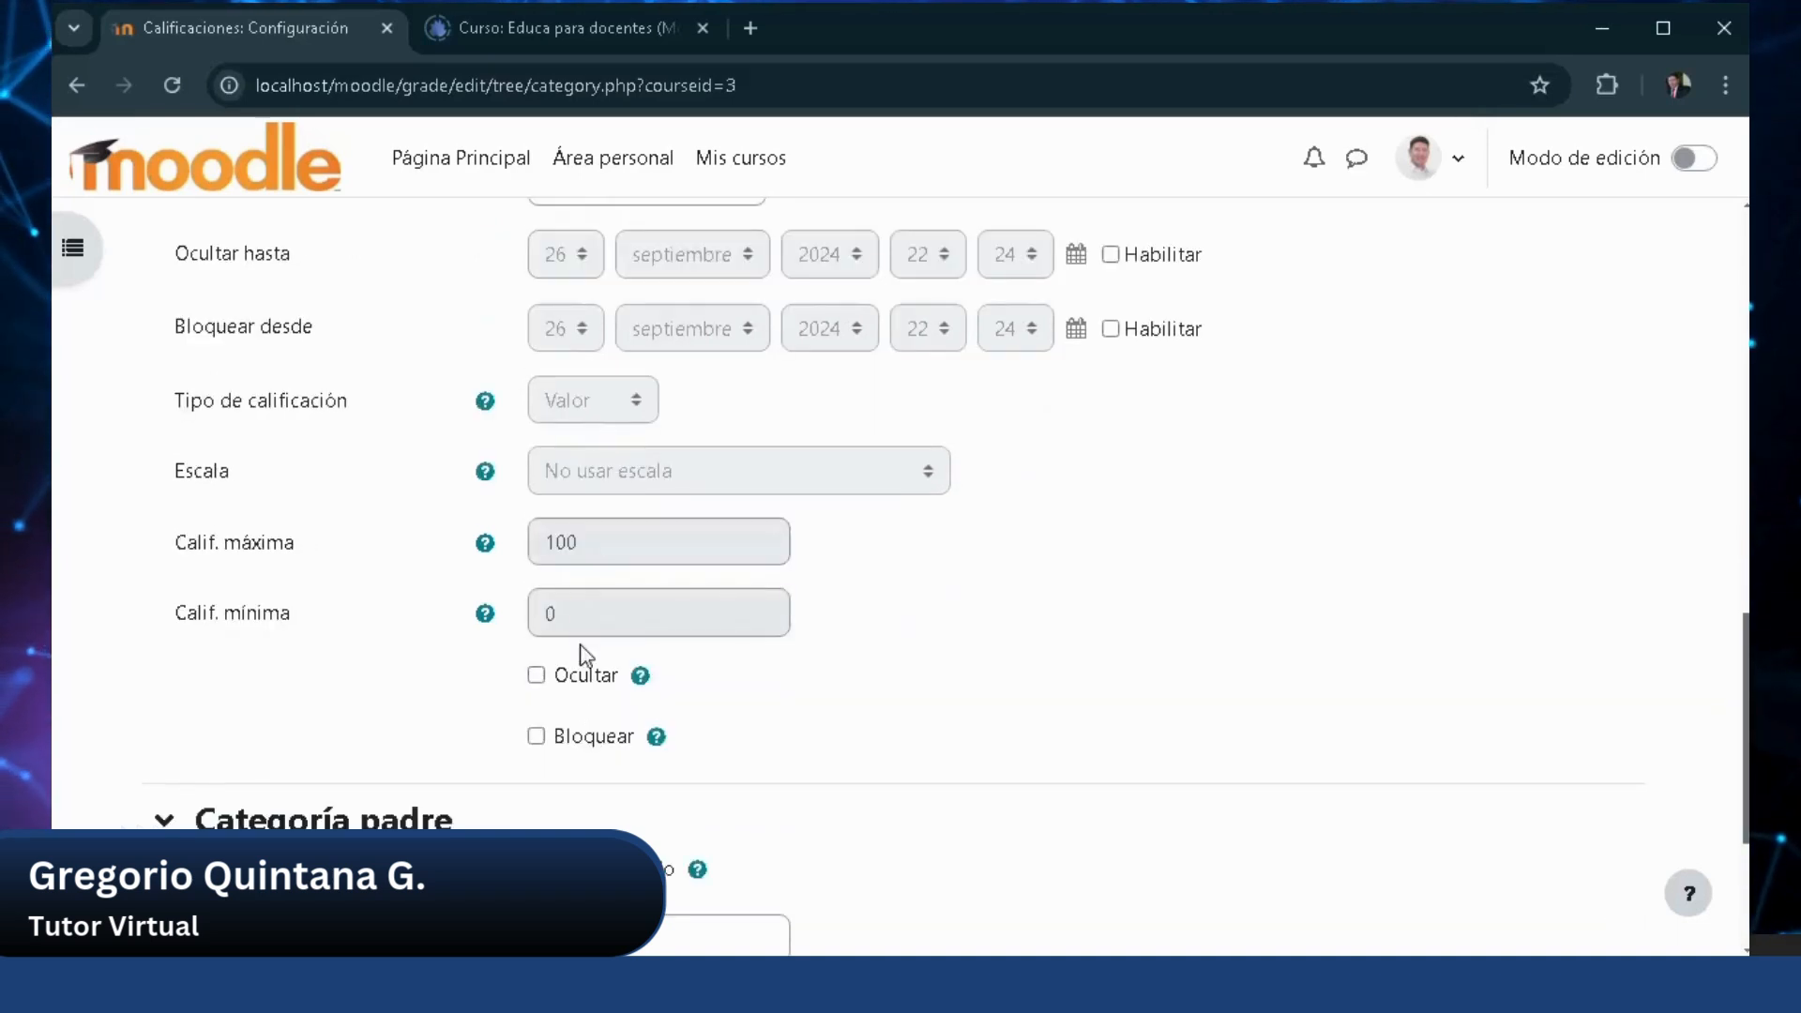
scroll(585, 673, "down", 1)
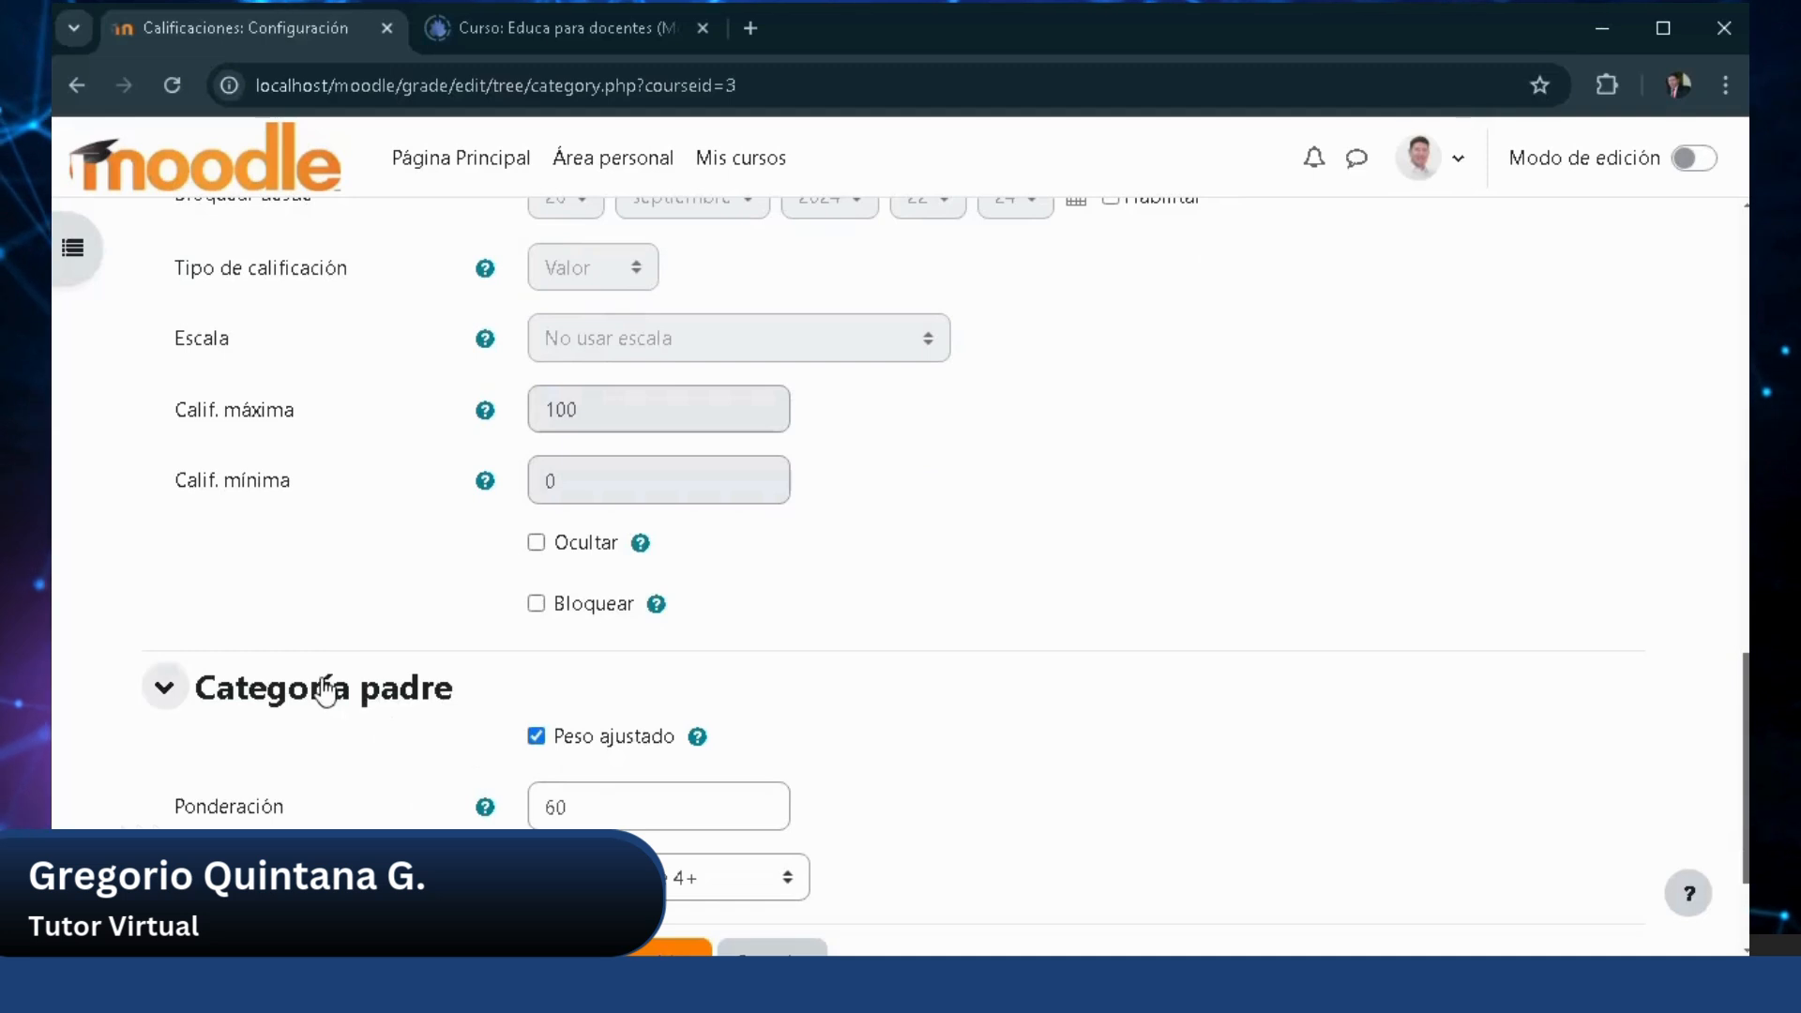
scroll(383, 675, "down", 1)
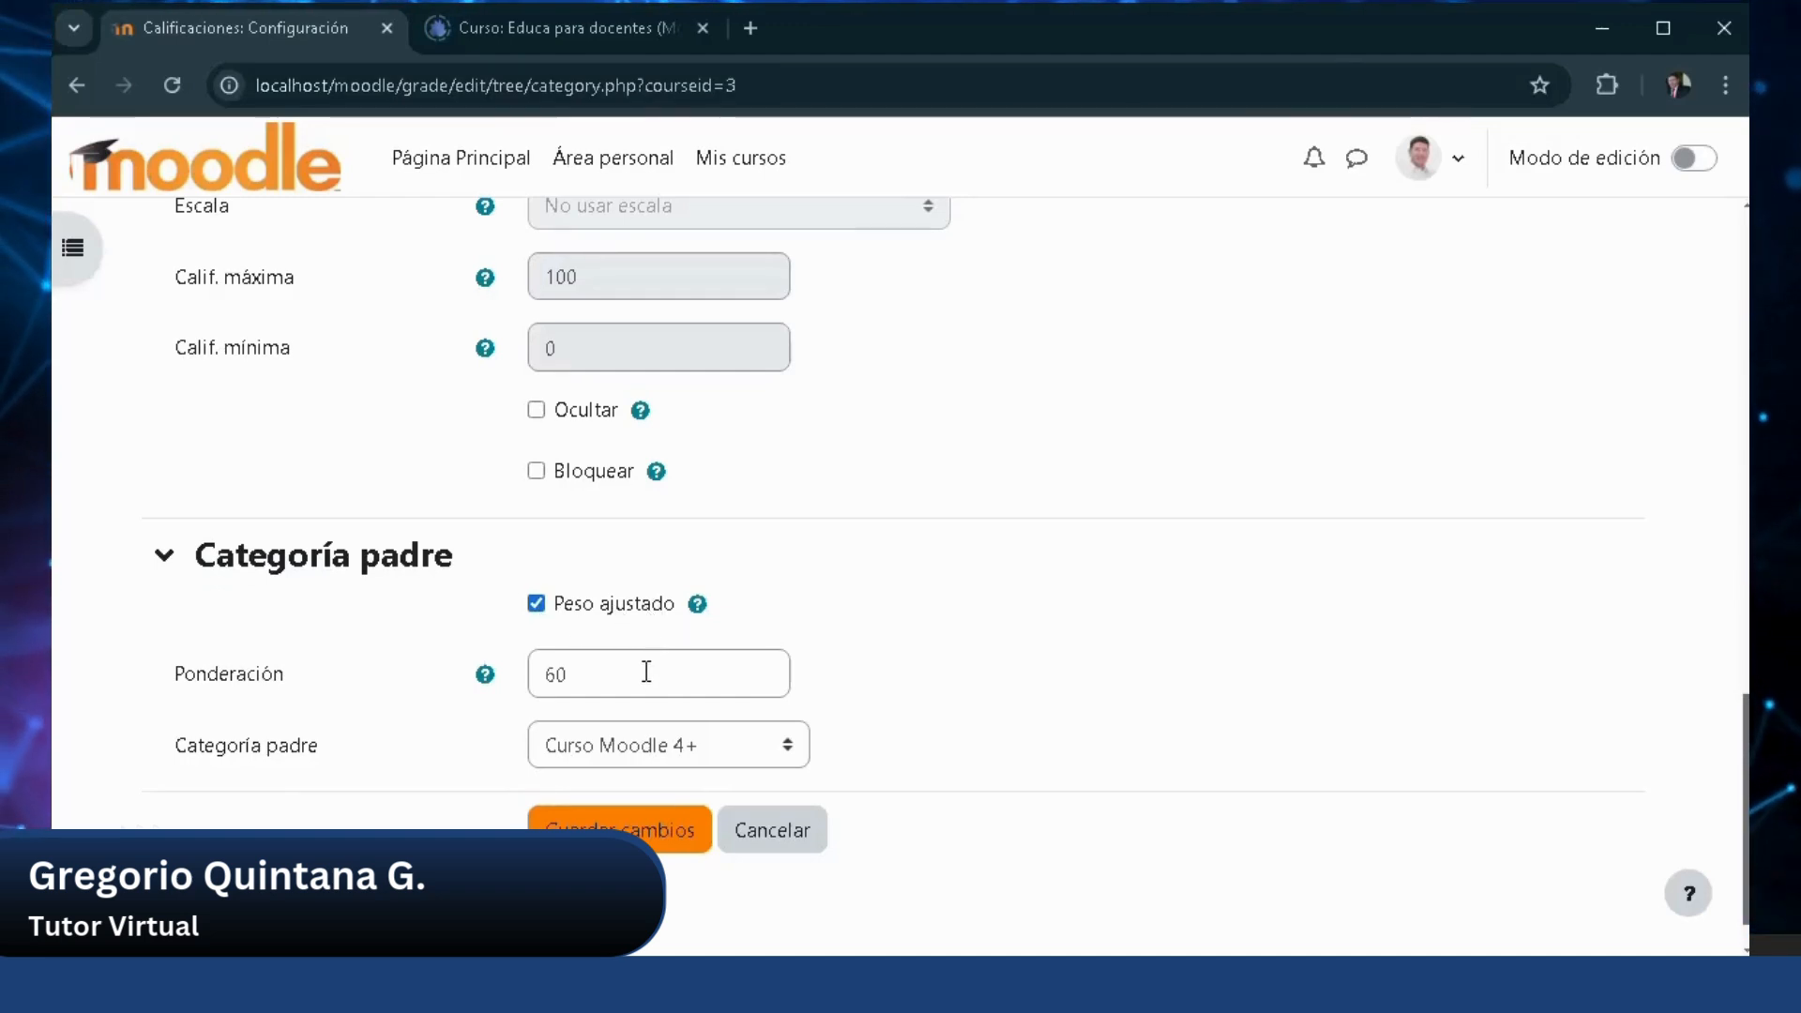
left_click_drag(646, 673, 534, 674)
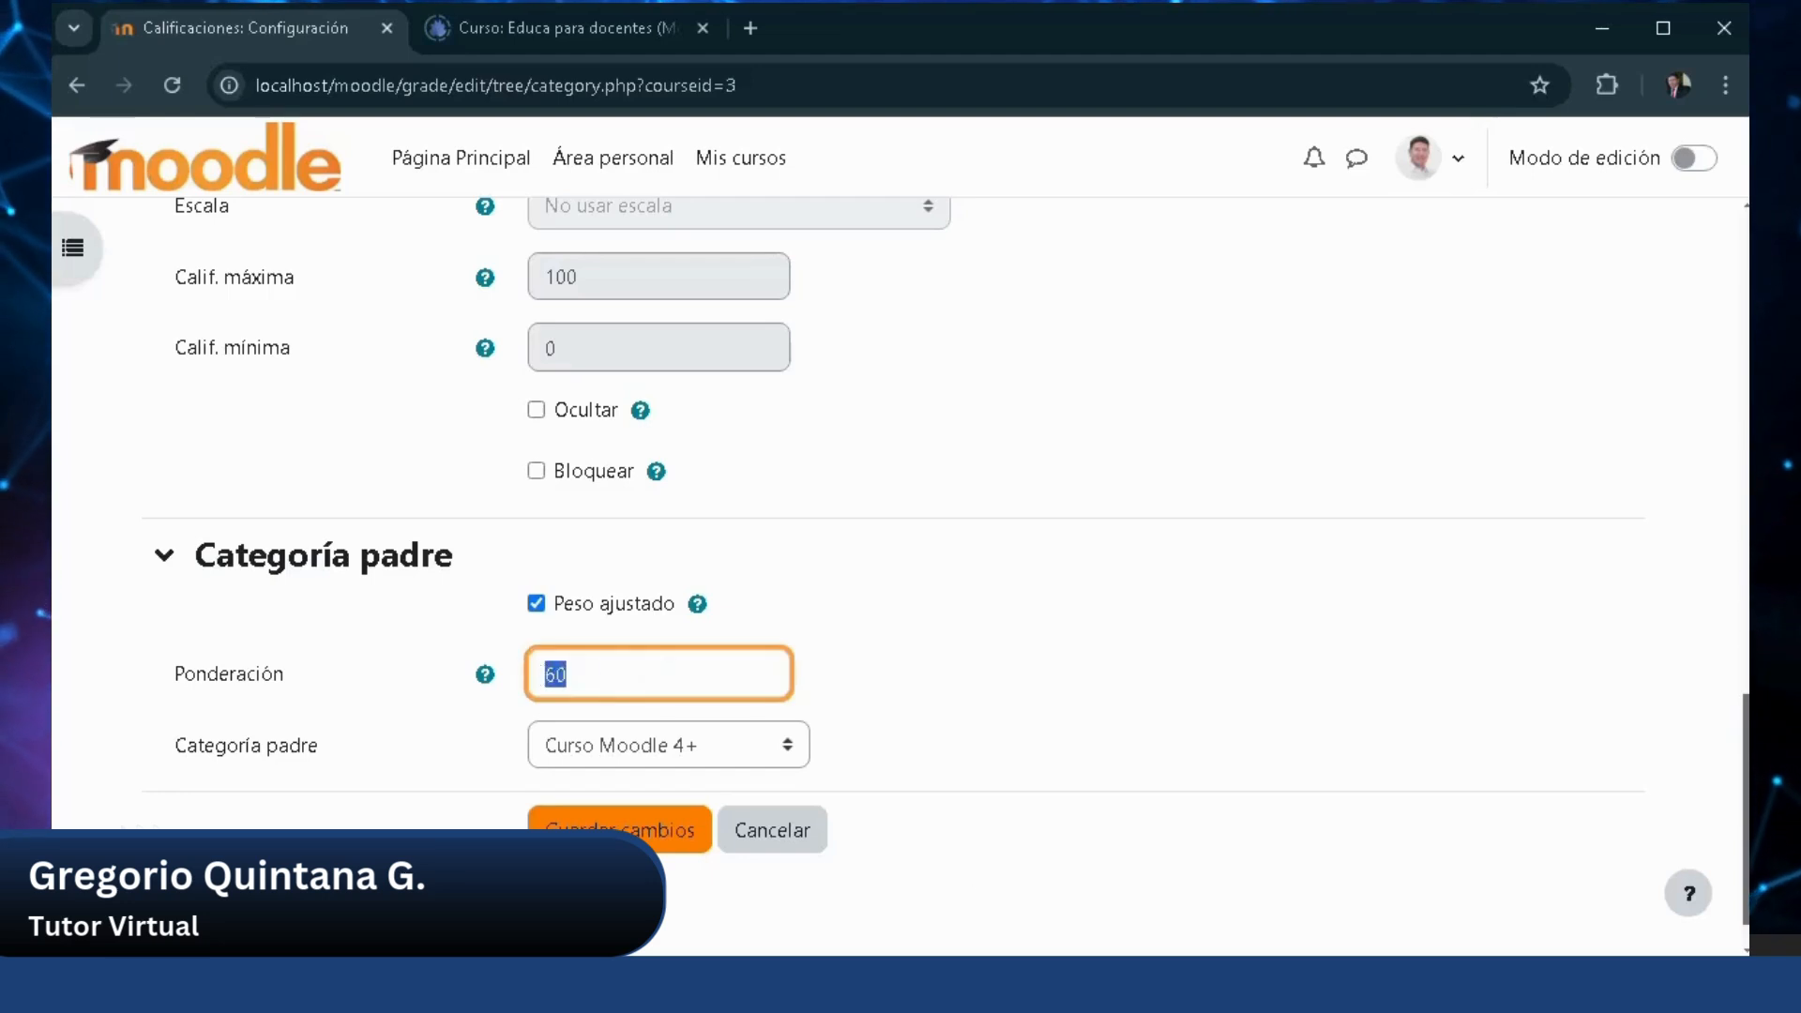
key("alt+Tab")
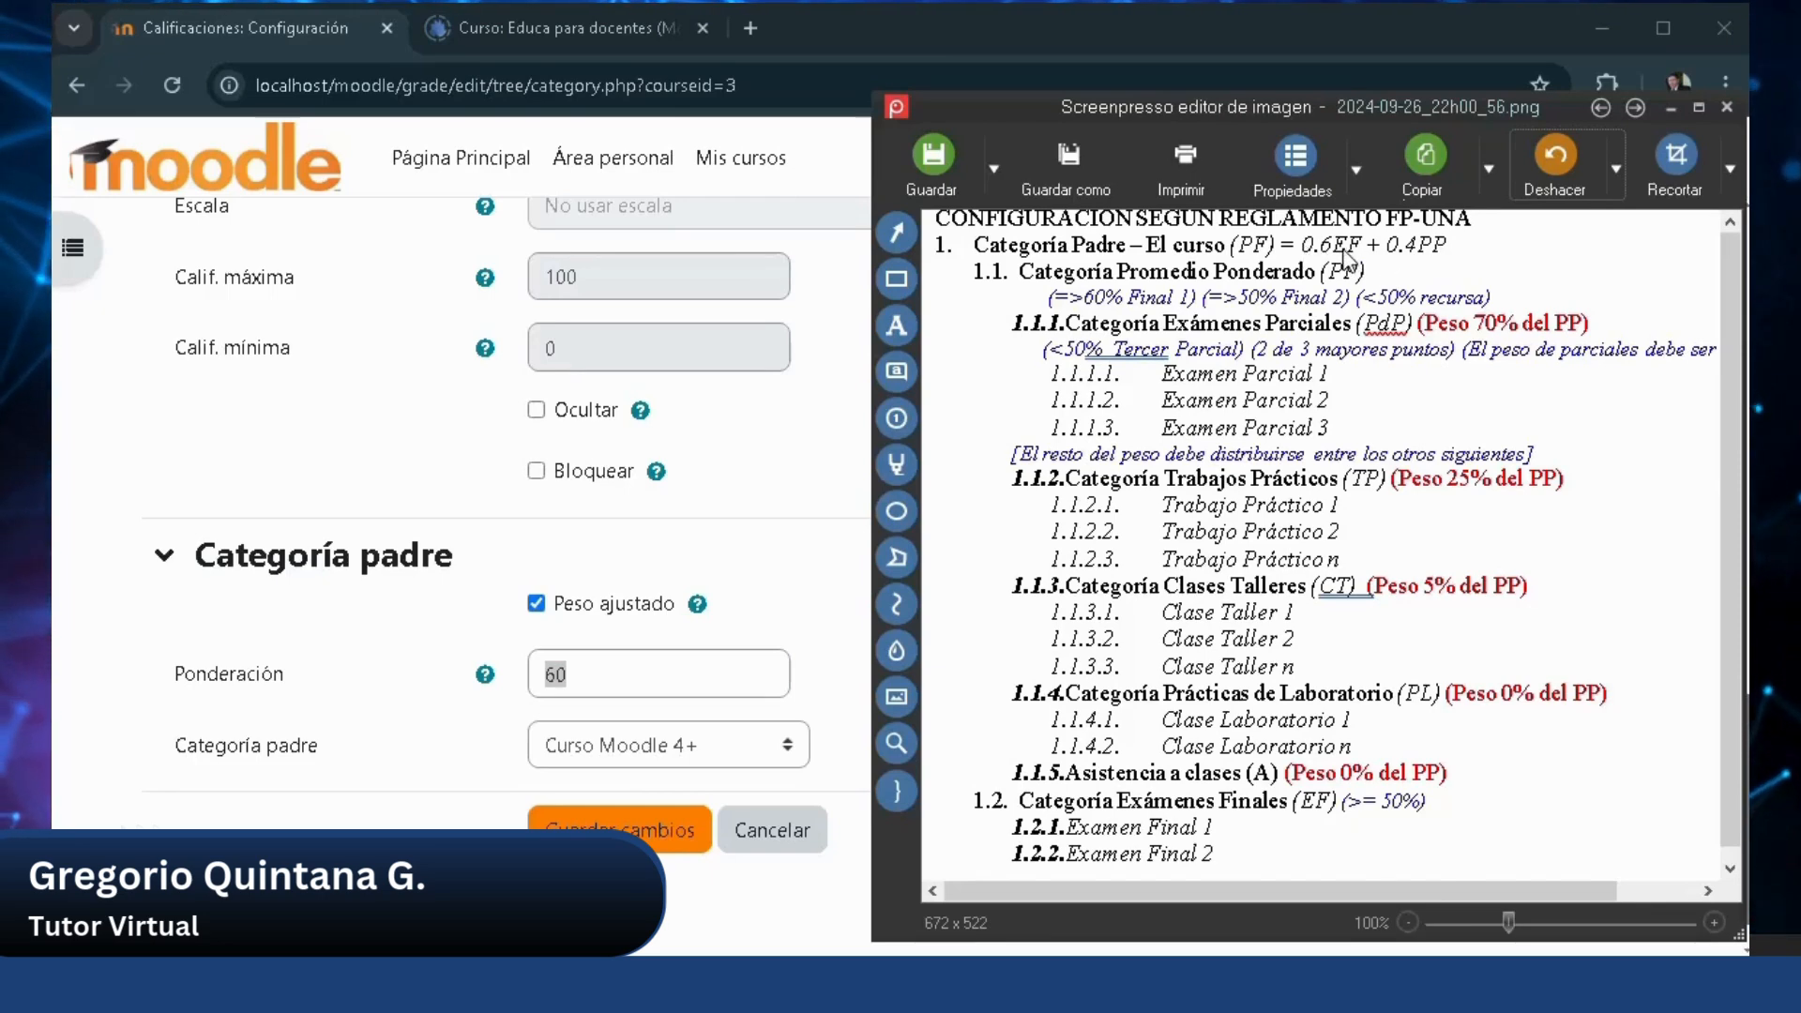
left_click(574, 657)
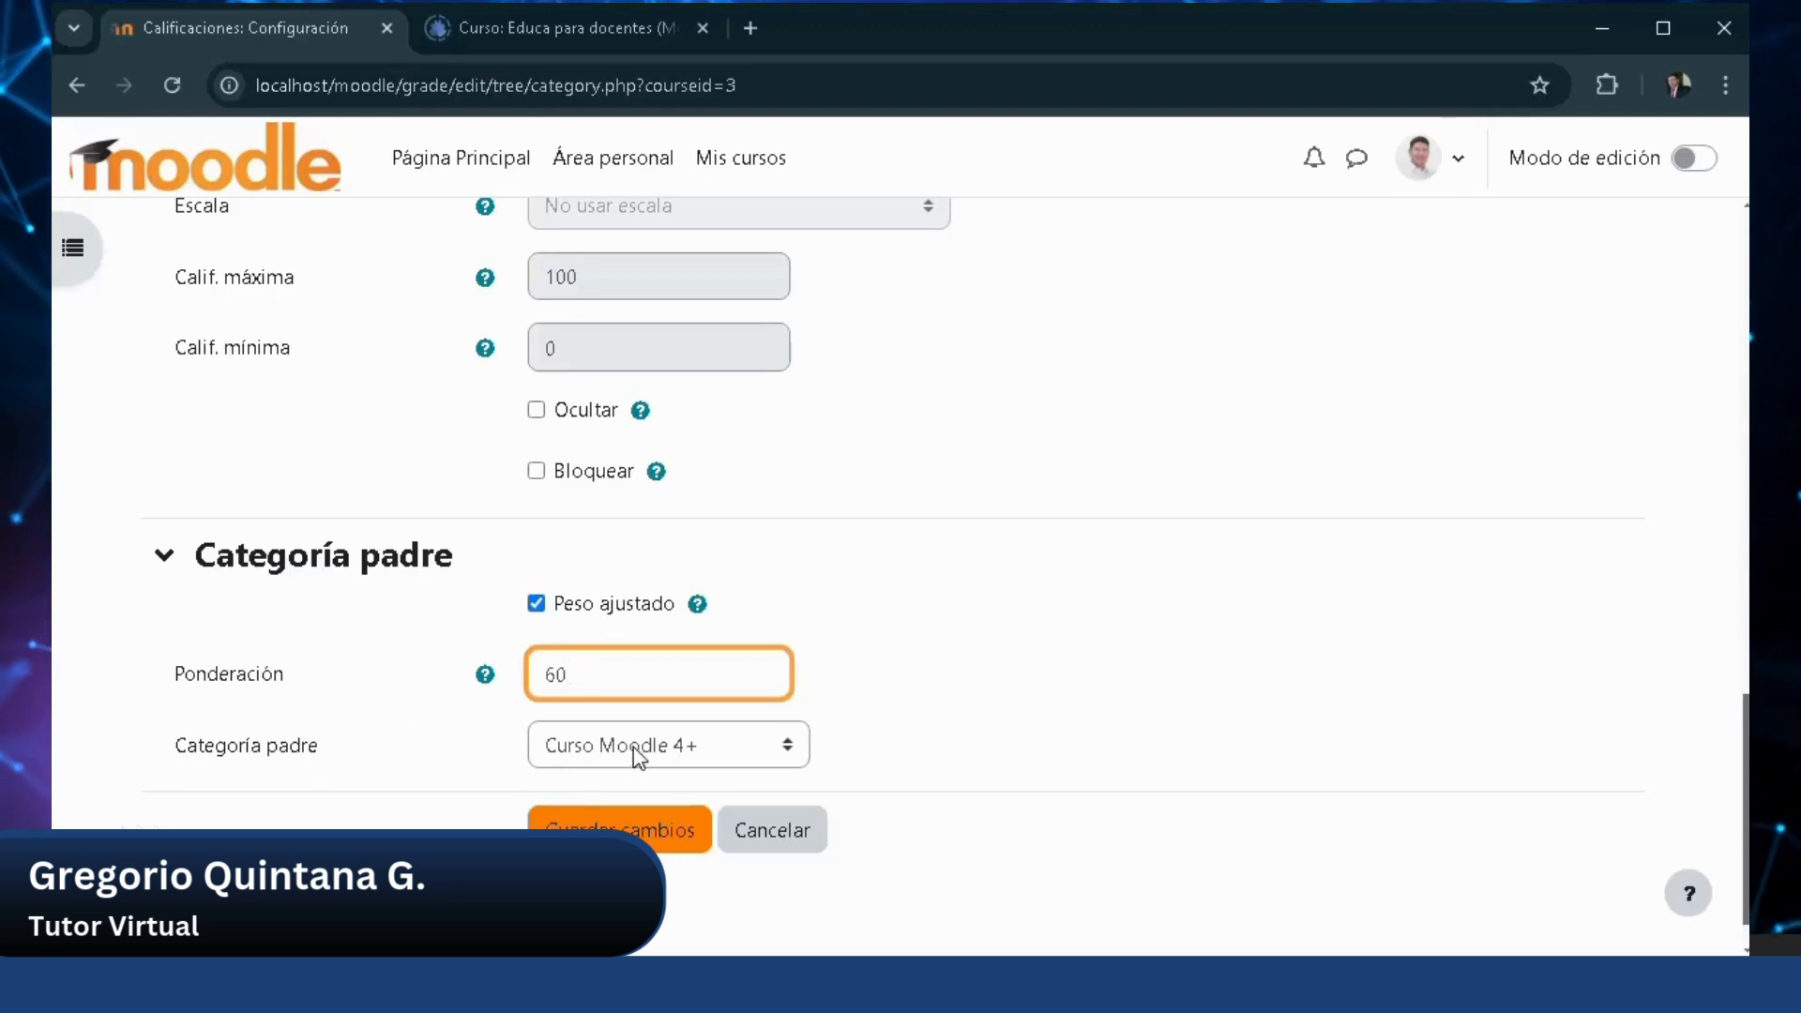
Save the EF category with Curso Moodle 4+ as its Categoría padre and bring the grading outline back up.
left_click(573, 762)
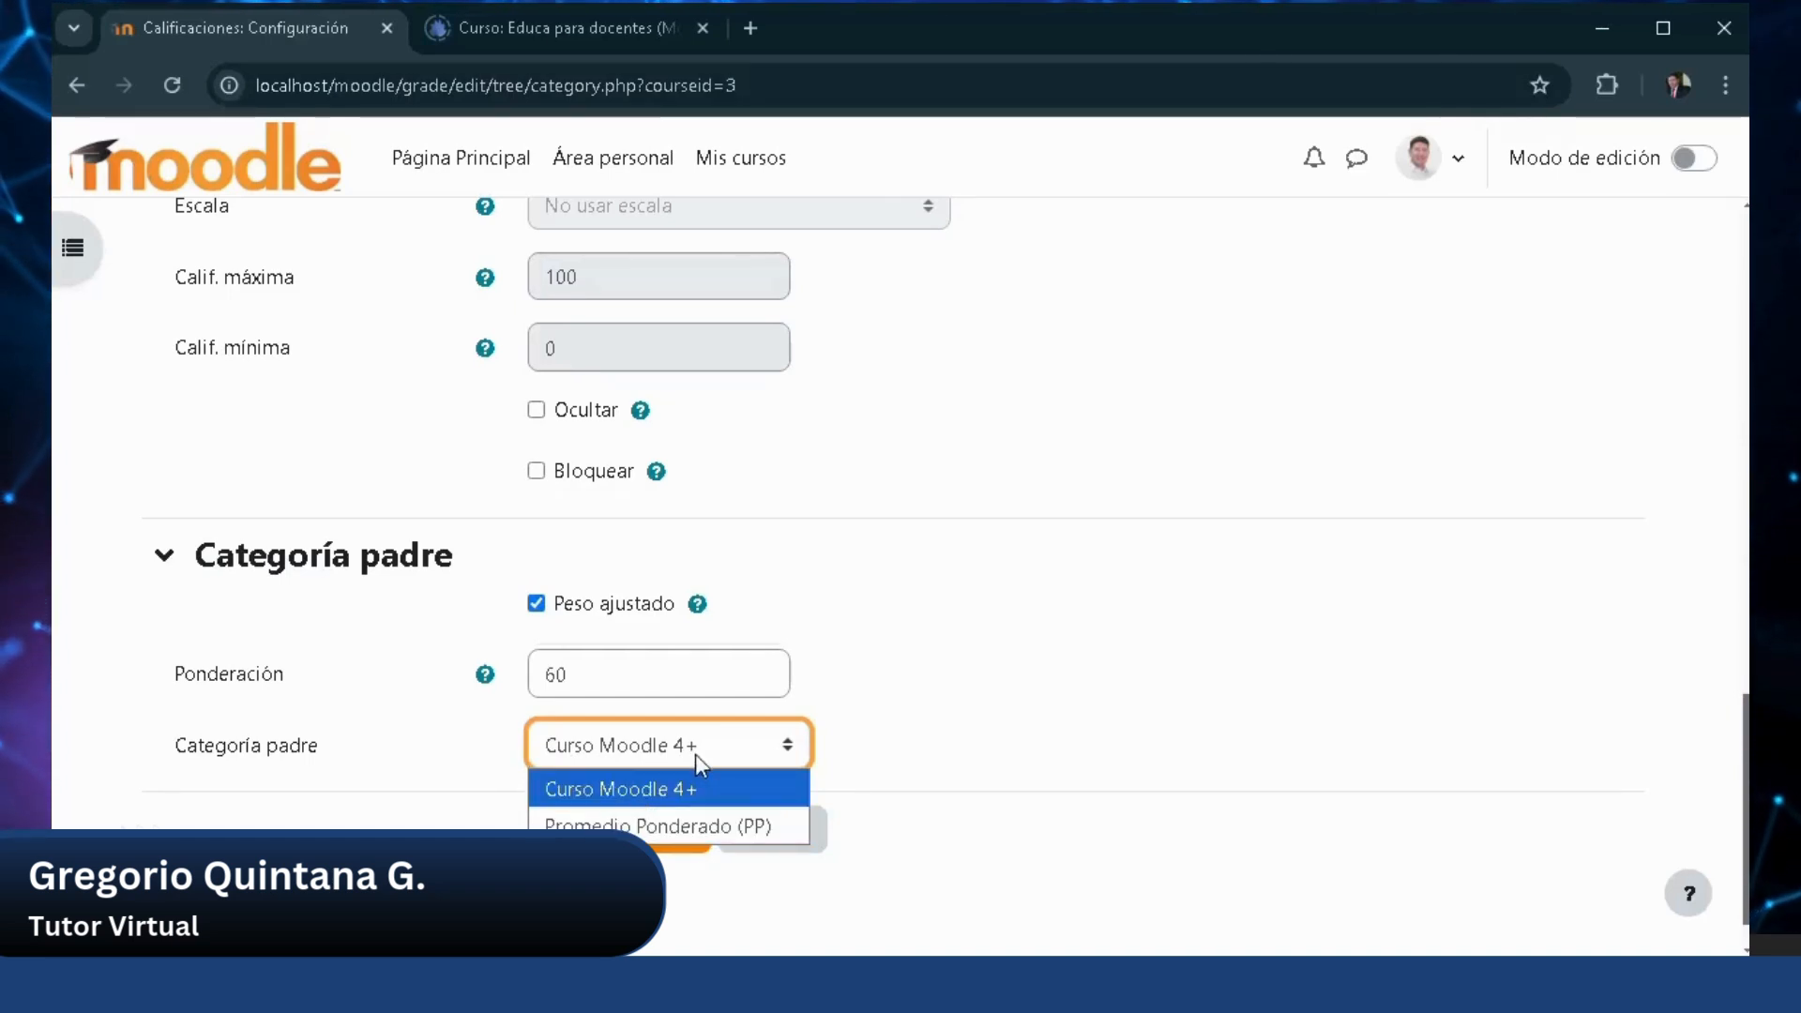
left_click(927, 672)
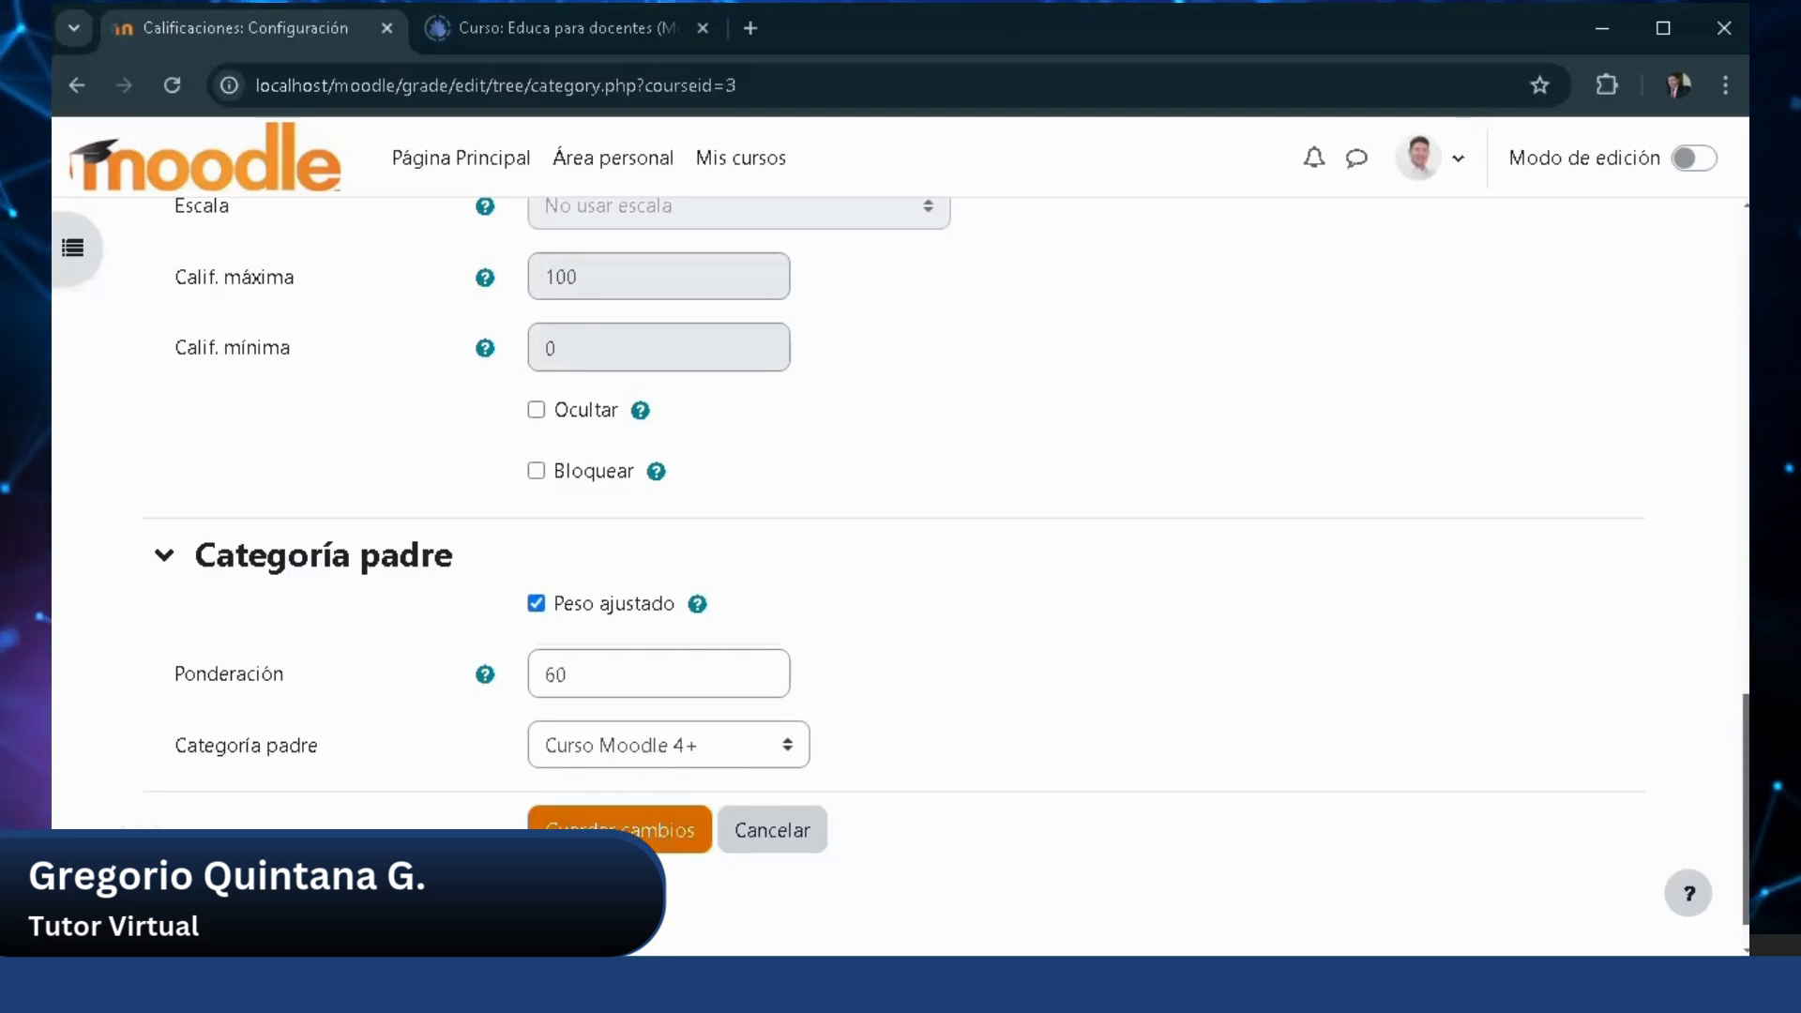
left_click(619, 829)
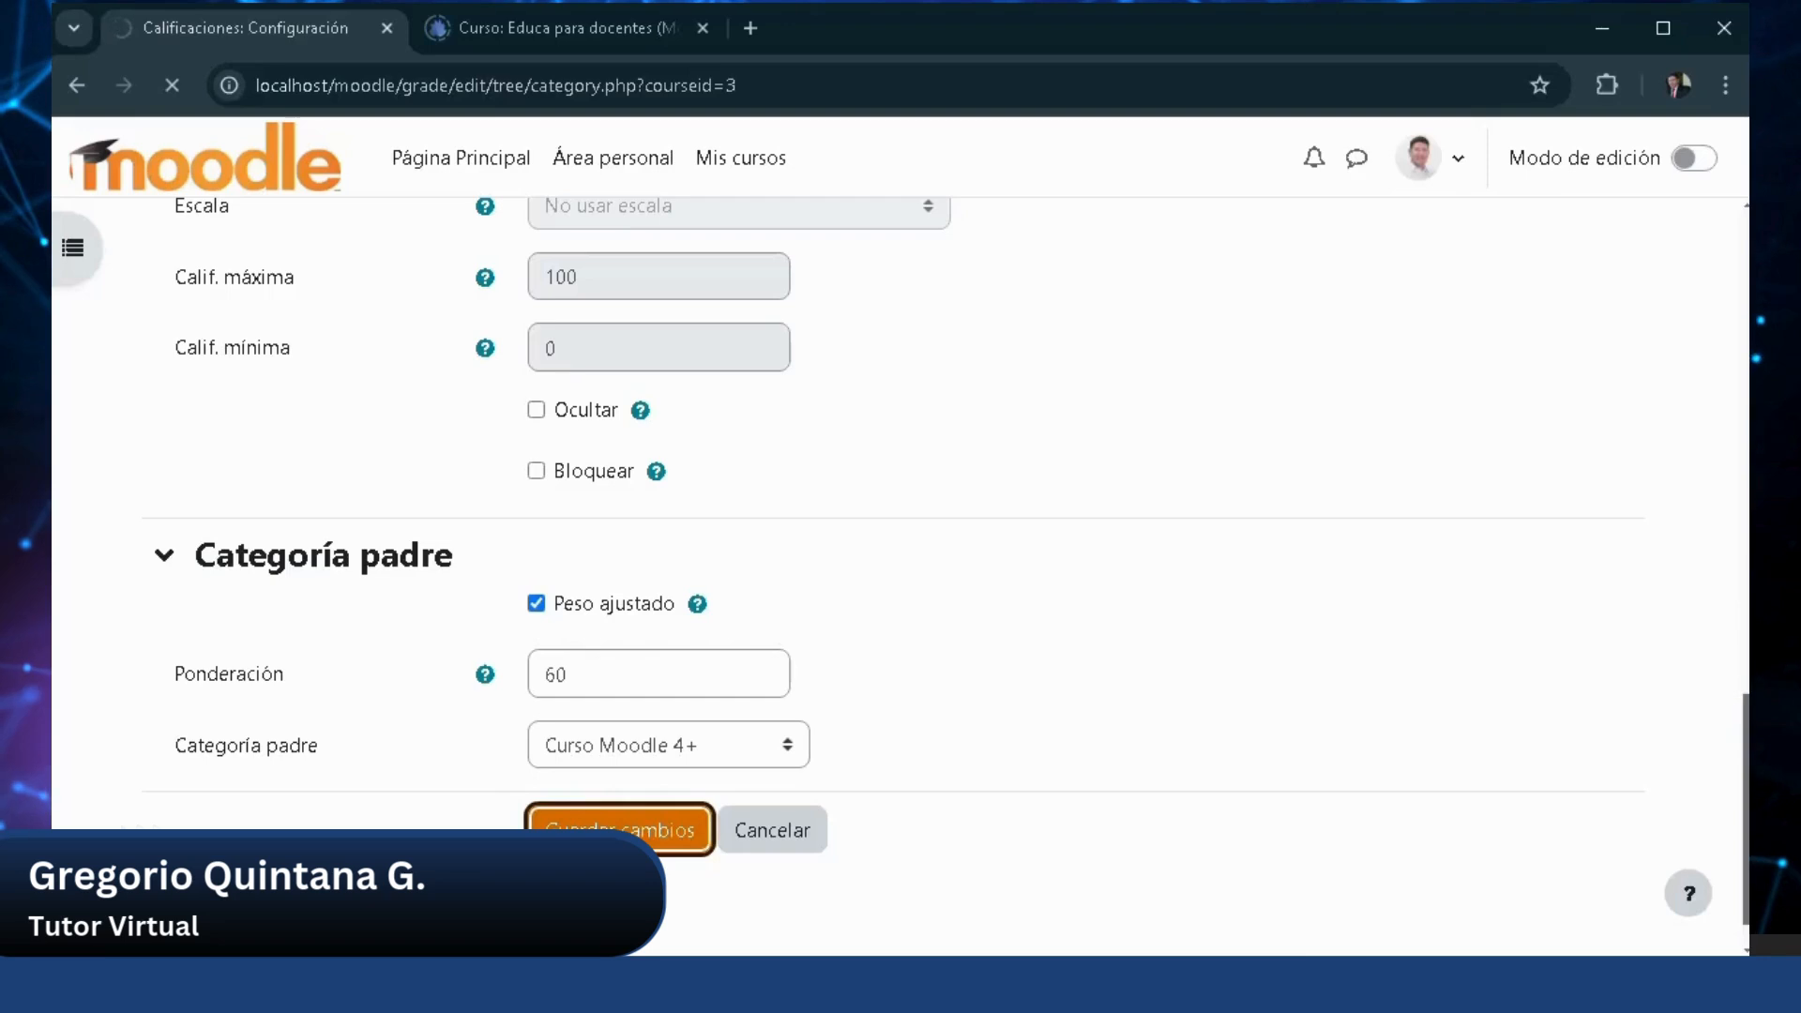
left_click(1350, 975)
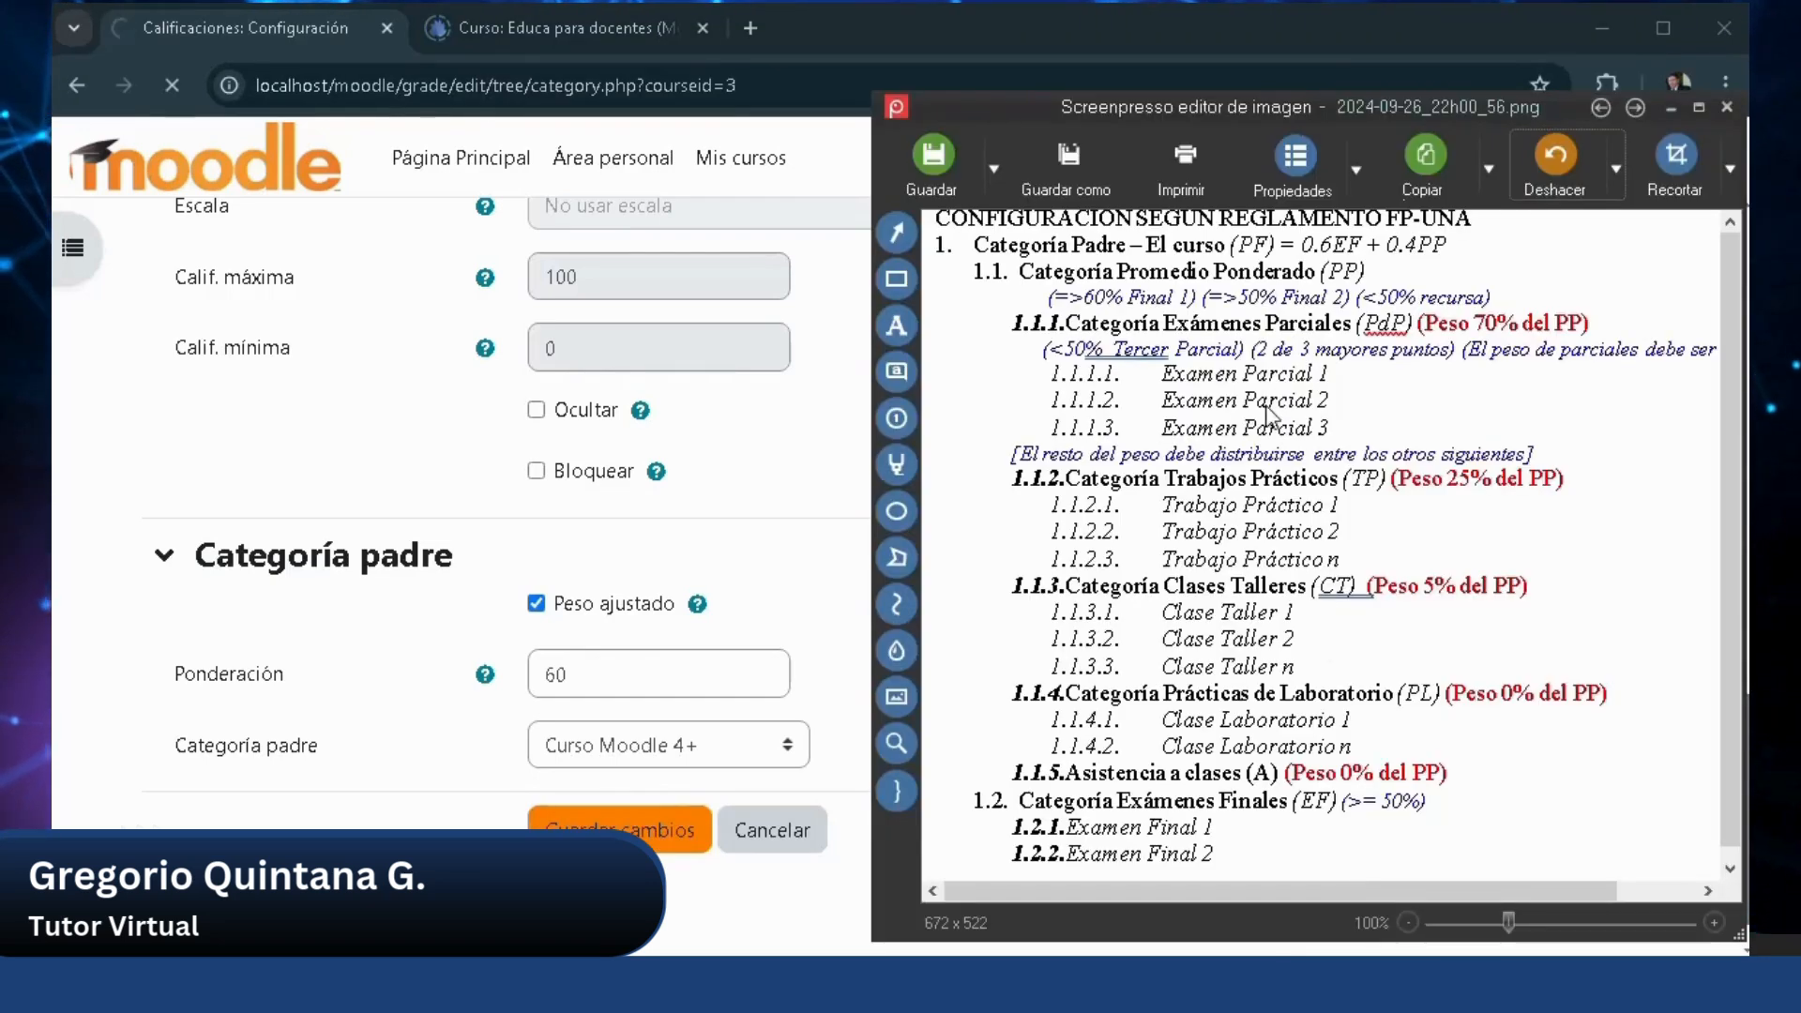